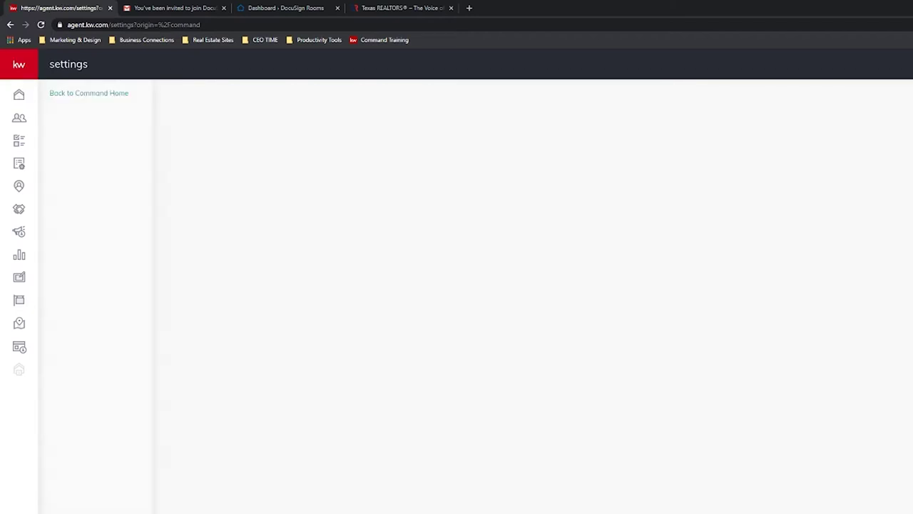
Open the DocuSign connection form and correct the preferred email to the agent's work address.
{"action": "scroll", "coordinate": [493, 275], "scroll_direction": "down", "scroll_amount": 5}
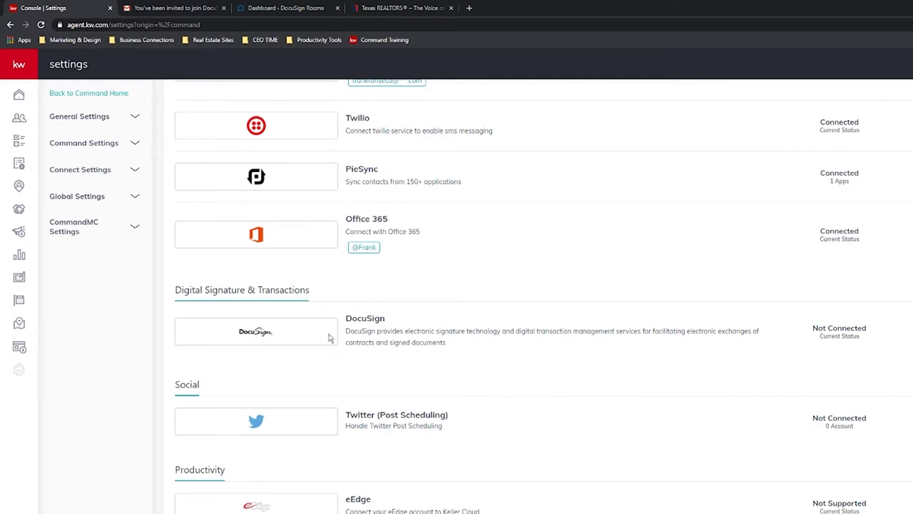
{"action": "left_click", "coordinate": [542, 332]}
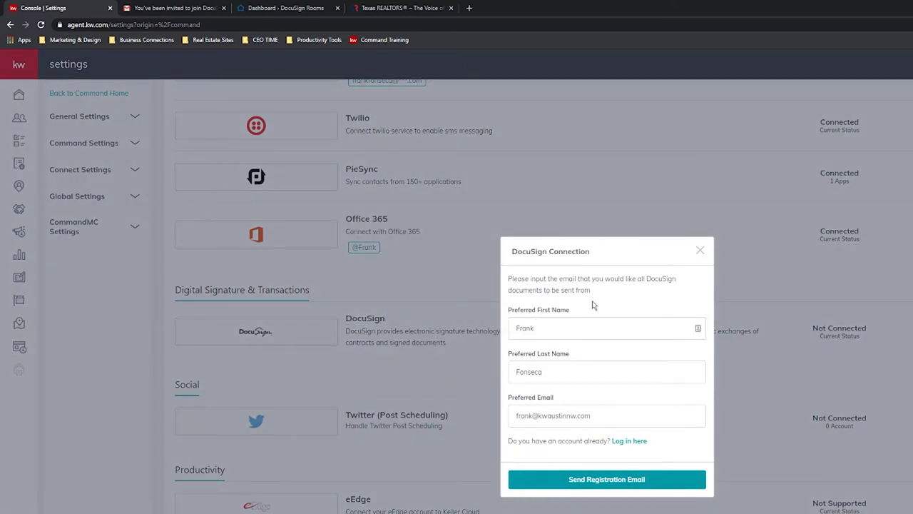
{"action": "left_click", "coordinate": [606, 418]}
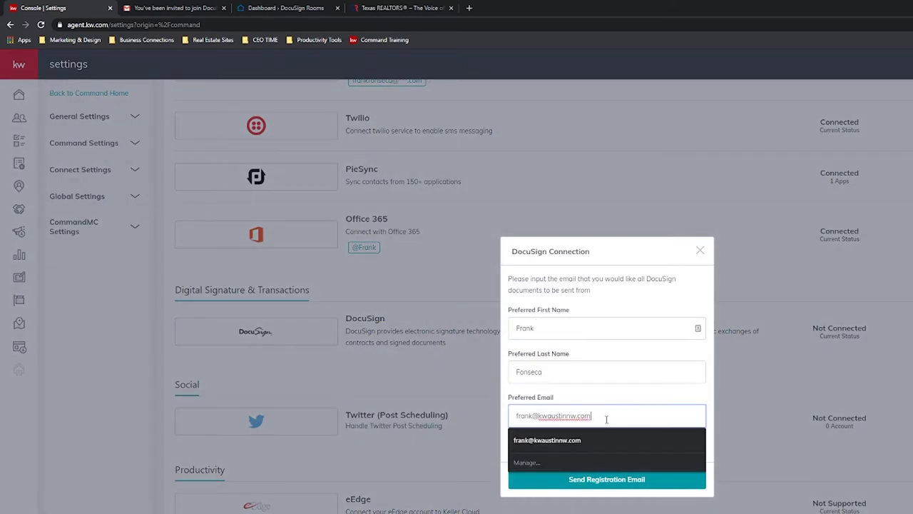
{"action": "key", "text": "ctrl+shift+Left"}
{"action": "key", "text": "ctrl+shift+Left"}
{"action": "key", "text": "ctrl+shift+Left"}
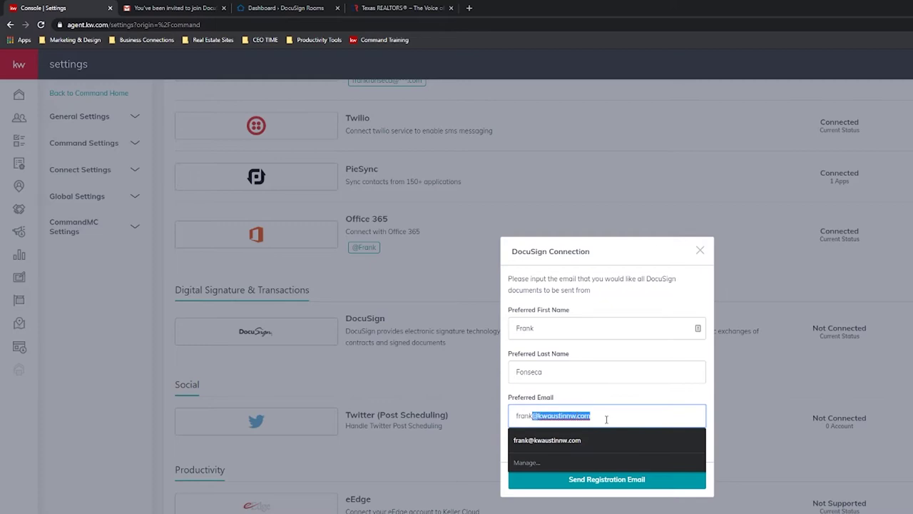
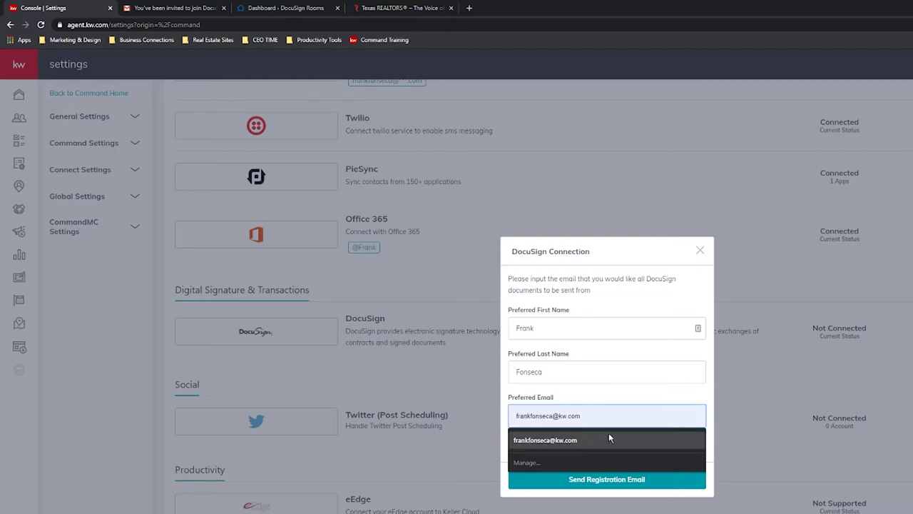
{"action": "left_click", "coordinate": [609, 435]}
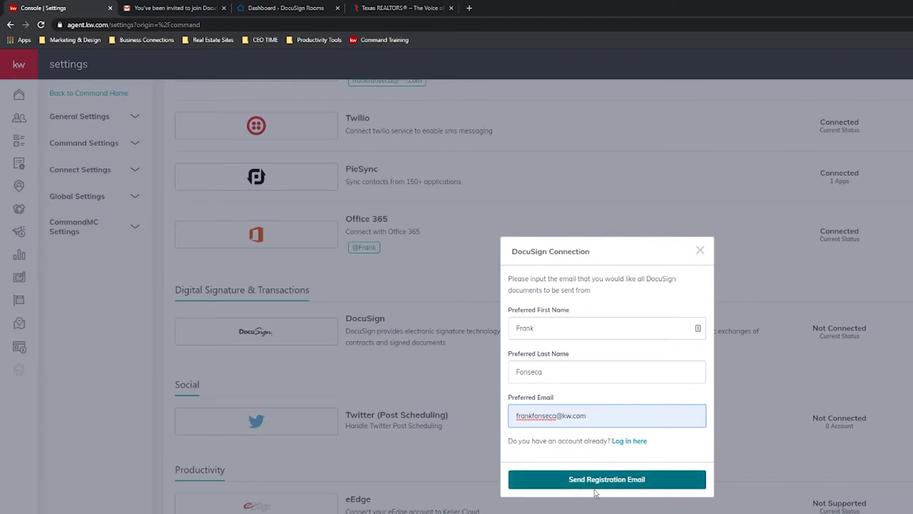
Log in to the existing DocuSign account with the corrected work email and its password.
{"action": "left_click", "coordinate": [625, 442]}
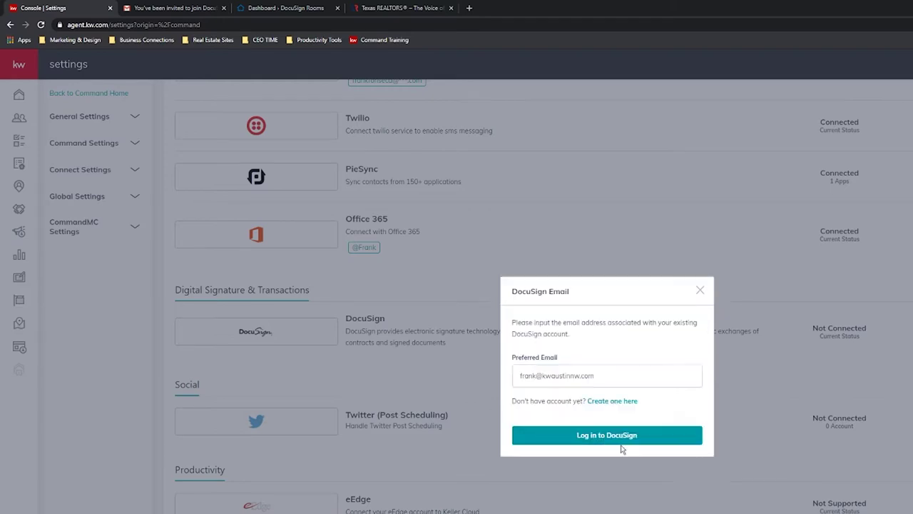
{"action": "left_click", "coordinate": [604, 372]}
{"action": "key", "text": "shift+Left"}
{"action": "key", "text": "shift+Left"}
{"action": "key", "text": "shift+Left"}
{"action": "key", "text": "shift+Left"}
{"action": "key", "text": "shift+Left"}
{"action": "key", "text": "shift+Left"}
{"action": "key", "text": "shift+Left"}
{"action": "key", "text": "shift+Left"}
{"action": "key", "text": "shift+Left"}
{"action": "key", "text": "shift+Left"}
{"action": "key", "text": "shift+Left"}
{"action": "key", "text": "shift+Left"}
{"action": "key", "text": "shift+Left"}
{"action": "key", "text": "shift+Left"}
{"action": "key", "text": "shift+Left"}
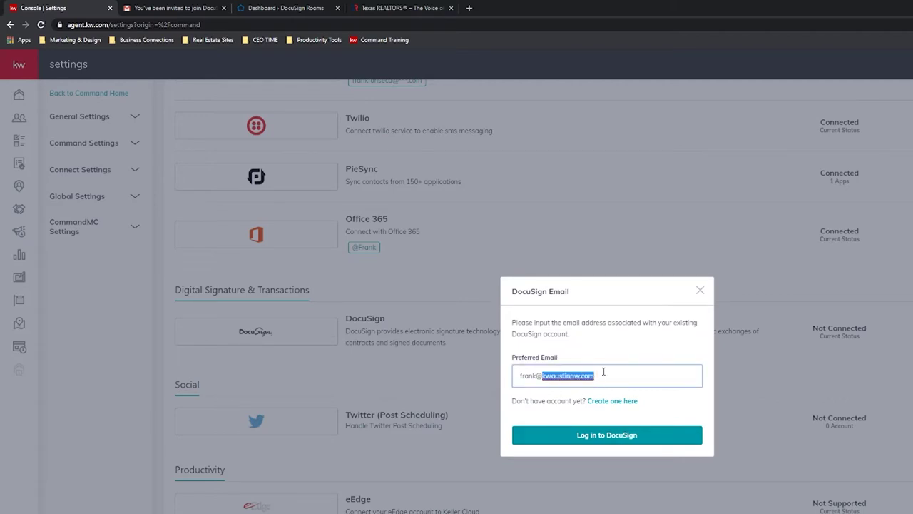
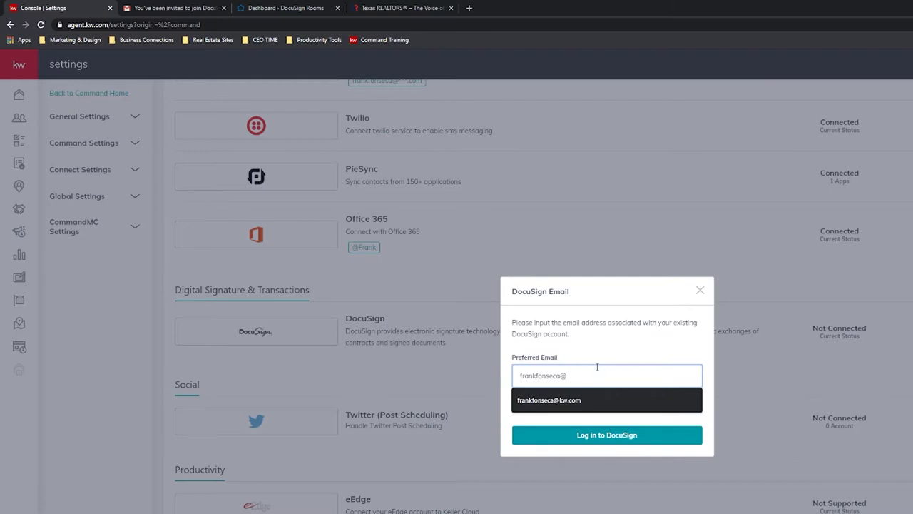
{"action": "left_click", "coordinate": [571, 399]}
{"action": "left_click", "coordinate": [594, 437]}
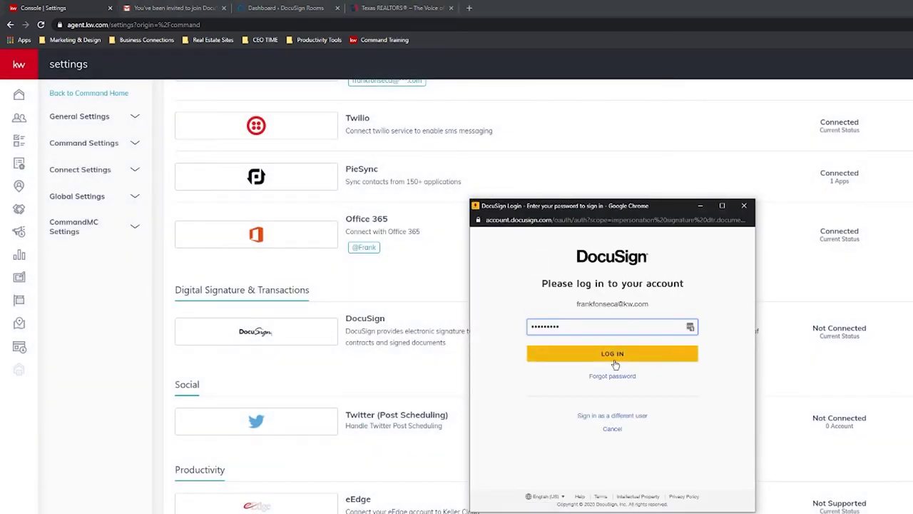
{"action": "left_click", "coordinate": [615, 362]}
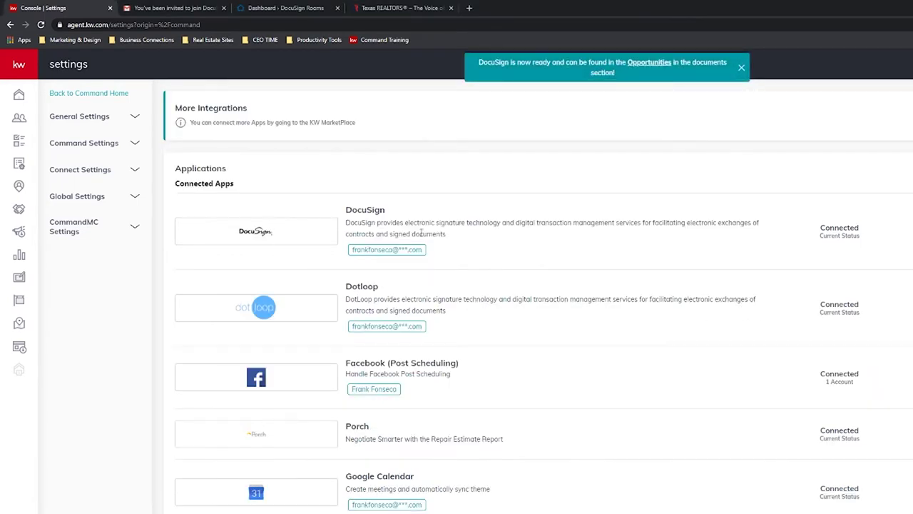
Compare the Gmail invitation email with the KW settings tab, then close the invitation email's tab.
{"action": "left_click", "coordinate": [188, 10]}
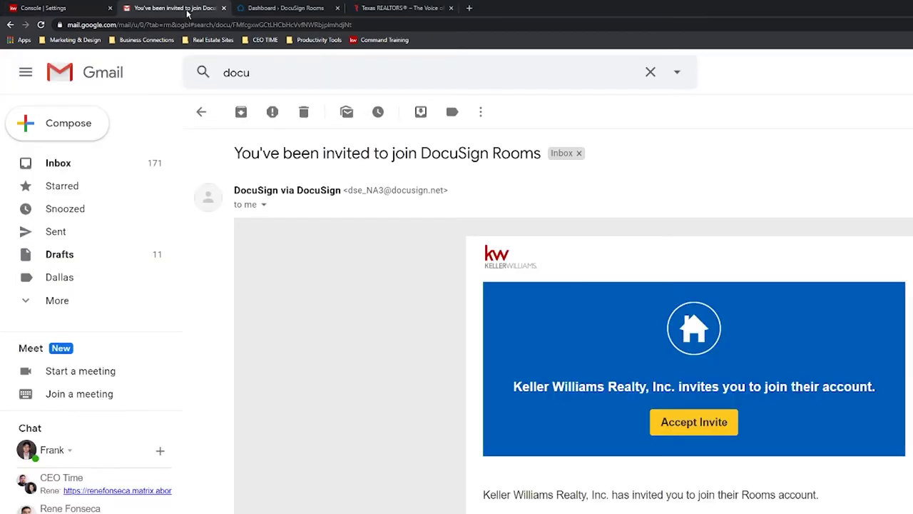
{"action": "left_click", "coordinate": [86, 9]}
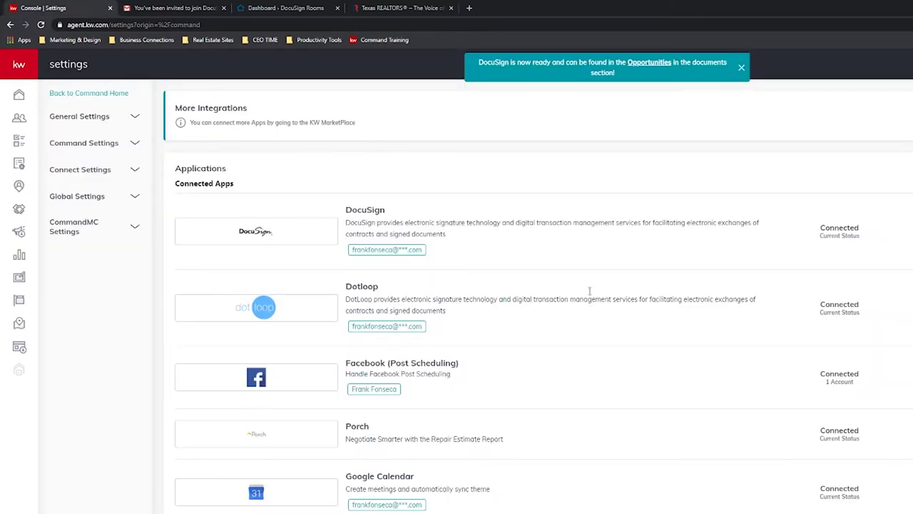
{"action": "left_click", "coordinate": [192, 8]}
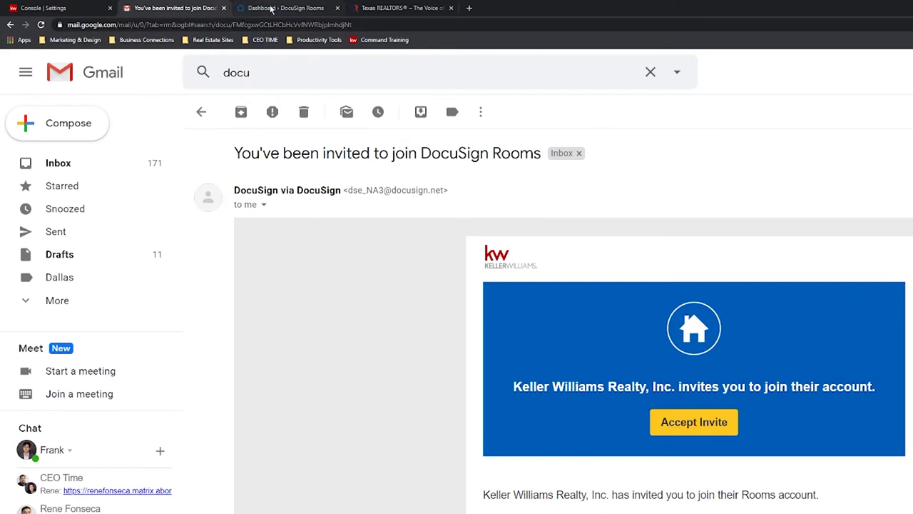
{"action": "left_click", "coordinate": [224, 9]}
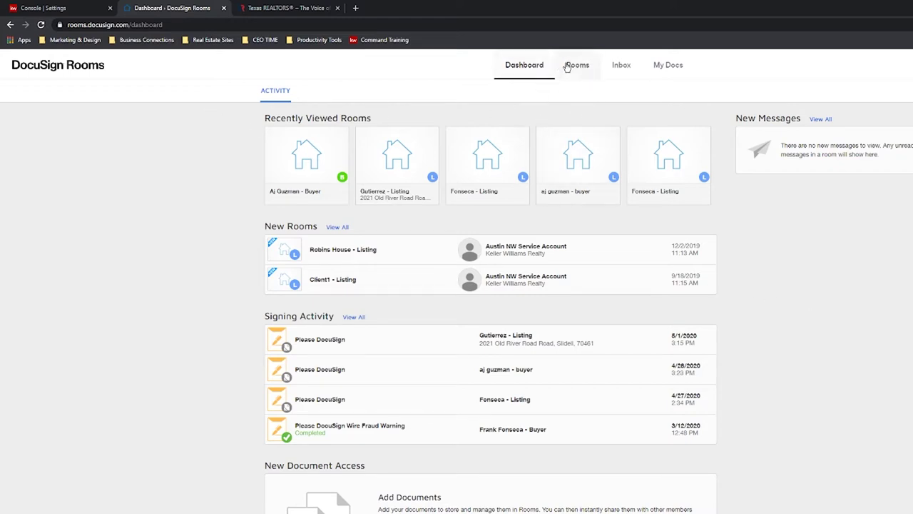
Recheck the KW connected apps against the DocuSign Rooms dashboard, then reload the dashboard.
{"action": "left_click", "coordinate": [57, 8]}
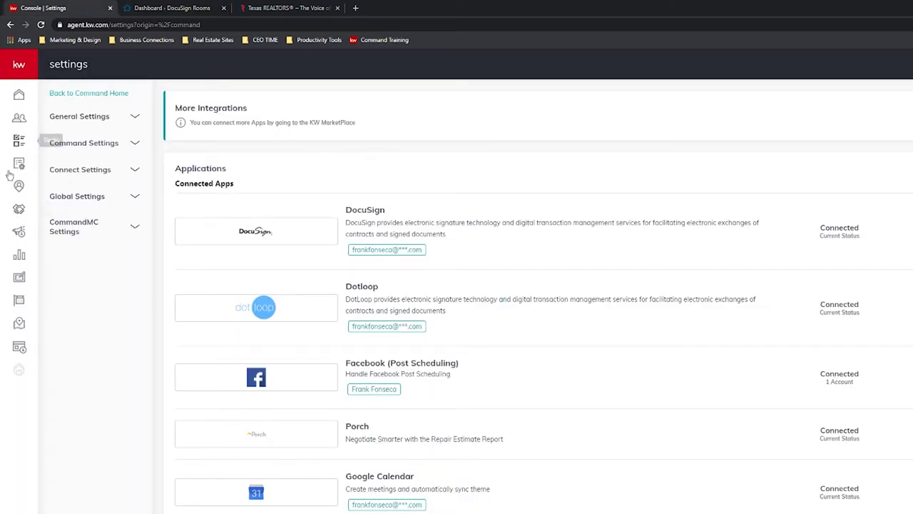
{"action": "left_click", "coordinate": [160, 7]}
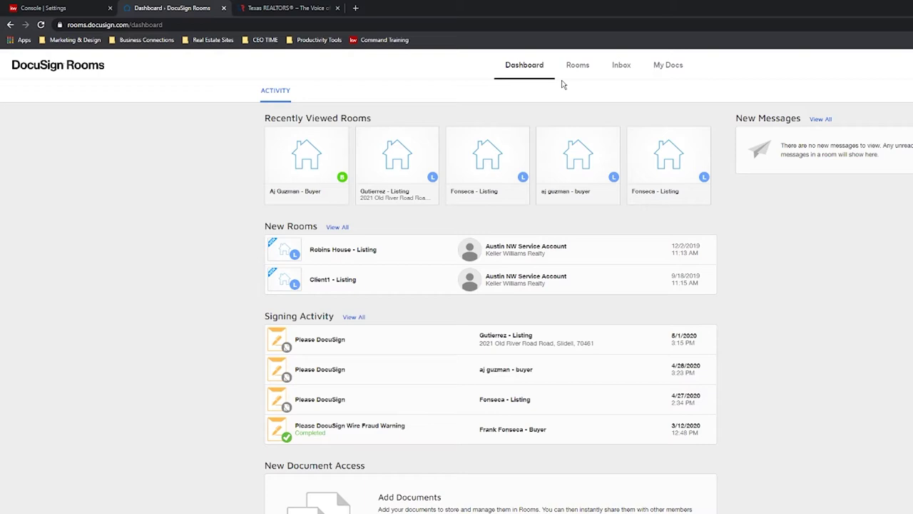
{"action": "left_click", "coordinate": [78, 7]}
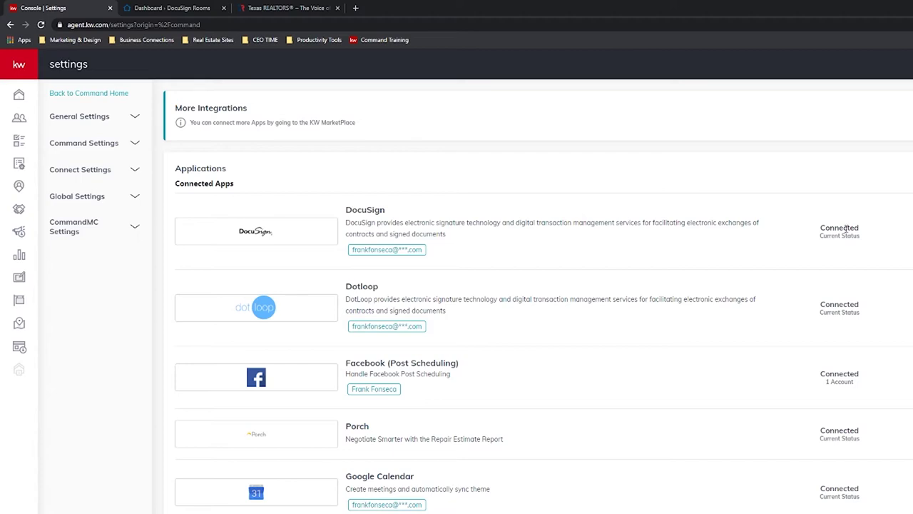
{"action": "left_click", "coordinate": [161, 10]}
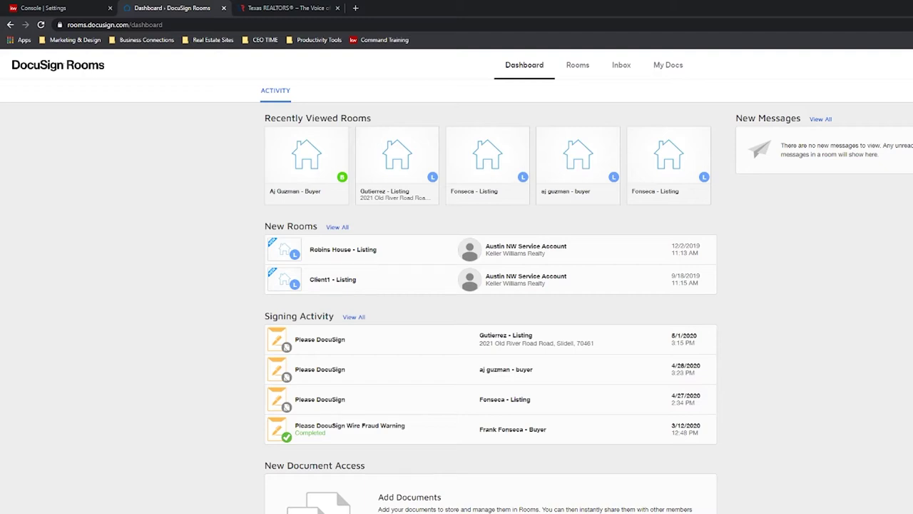
{"action": "key", "text": "F5"}
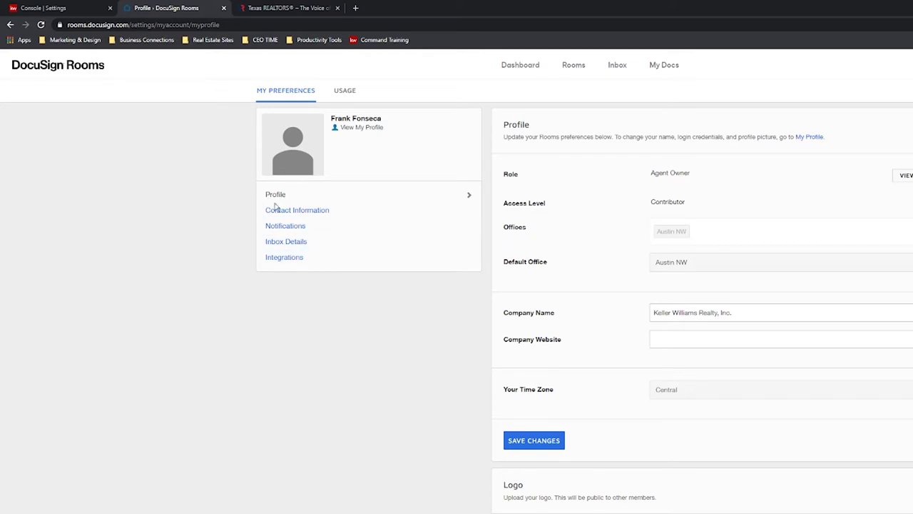
Unlink the zipForm account in the DocuSign Rooms Integrations settings.
{"action": "left_click", "coordinate": [283, 260]}
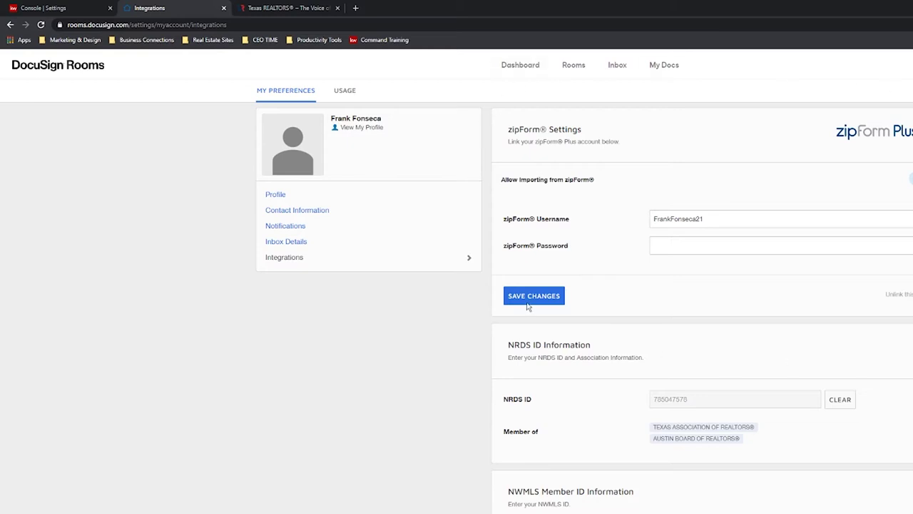
{"action": "left_click", "coordinate": [897, 294]}
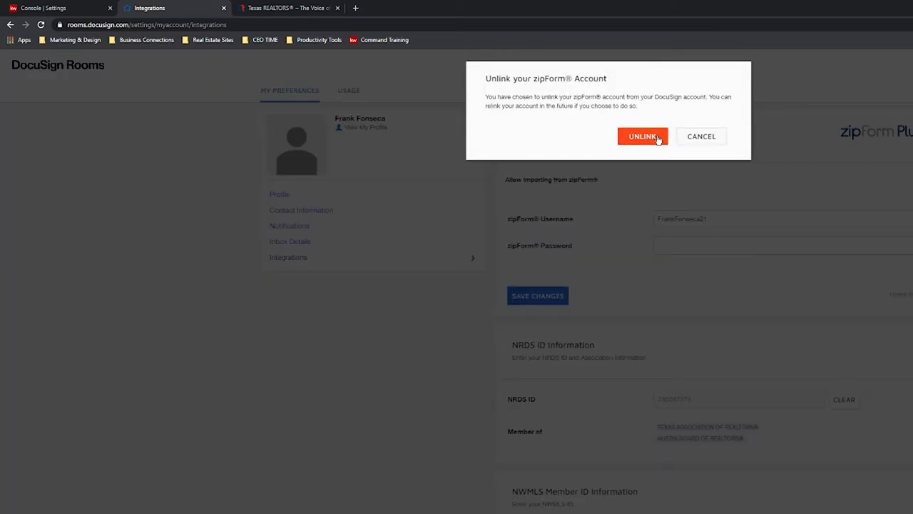
{"action": "left_click", "coordinate": [656, 137]}
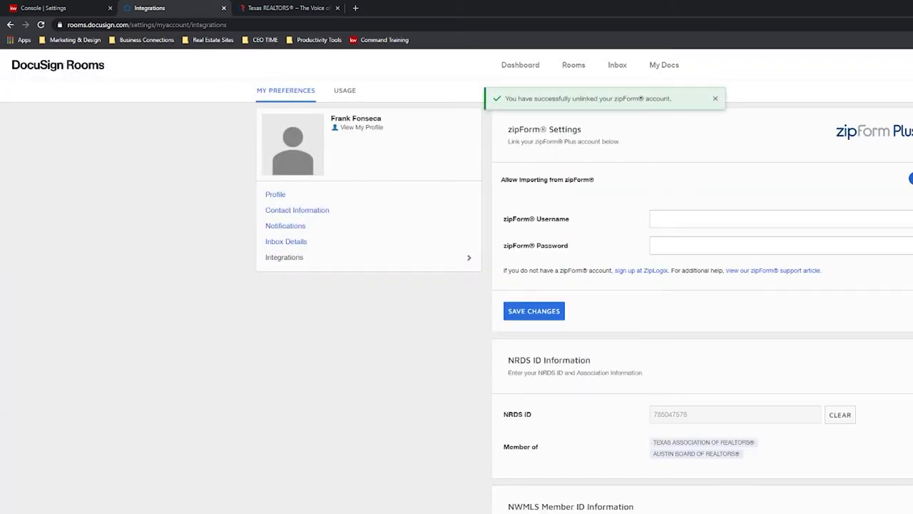
Clear the saved NRDS ID and open the Find your NRDS ID lookup page.
{"action": "scroll", "coordinate": [664, 307], "scroll_direction": "down", "scroll_amount": 1}
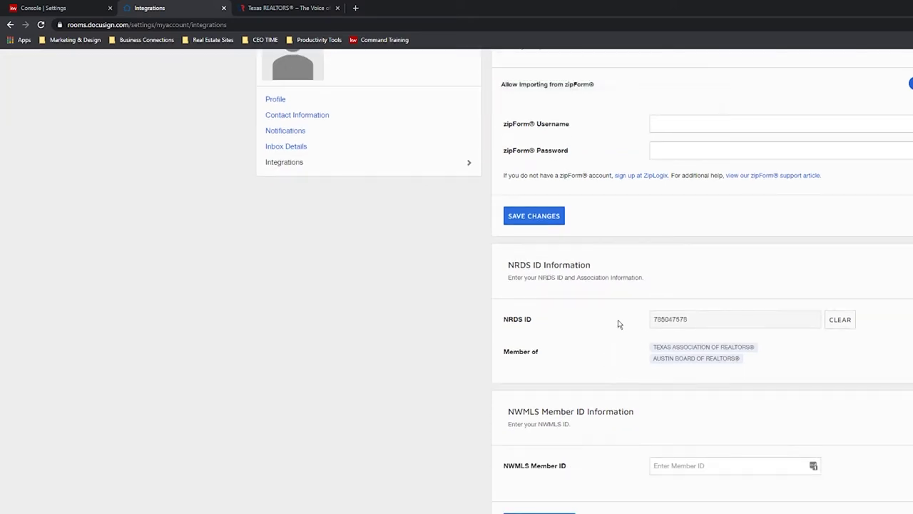
{"action": "left_click", "coordinate": [842, 320]}
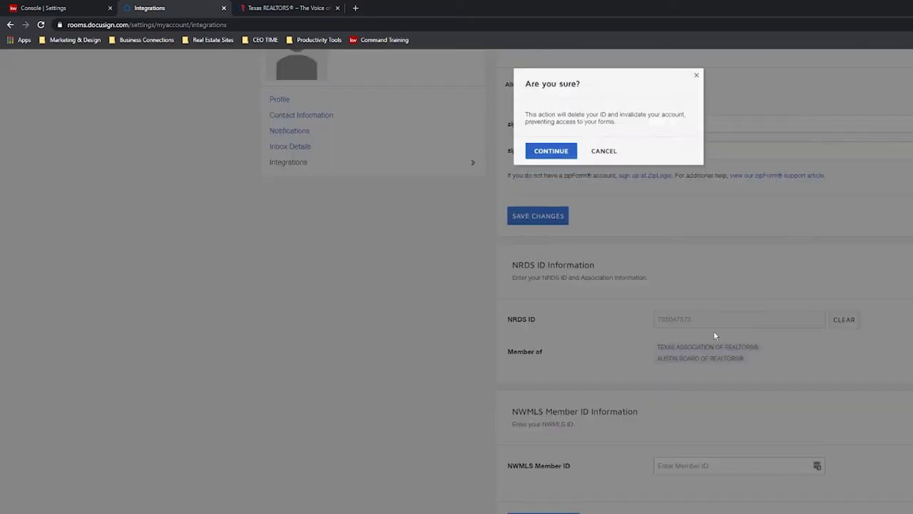
{"action": "left_click", "coordinate": [541, 150]}
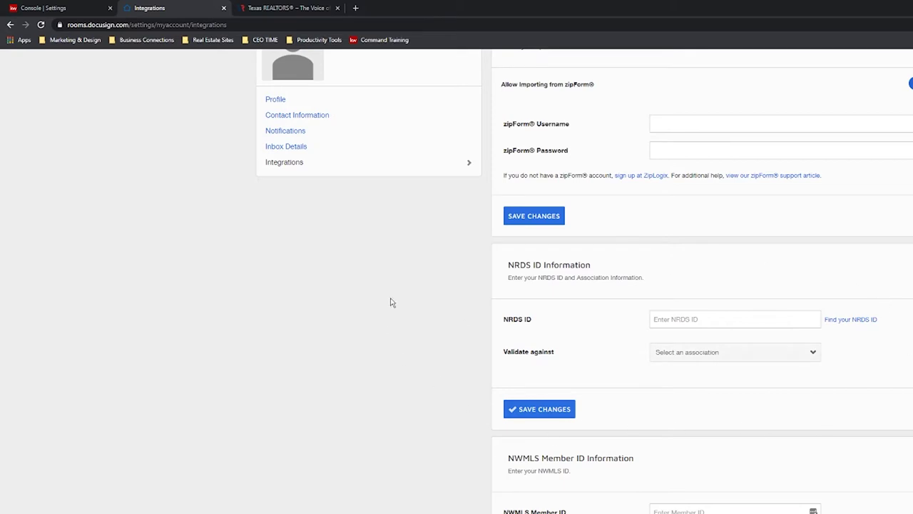
{"action": "left_click", "coordinate": [810, 353]}
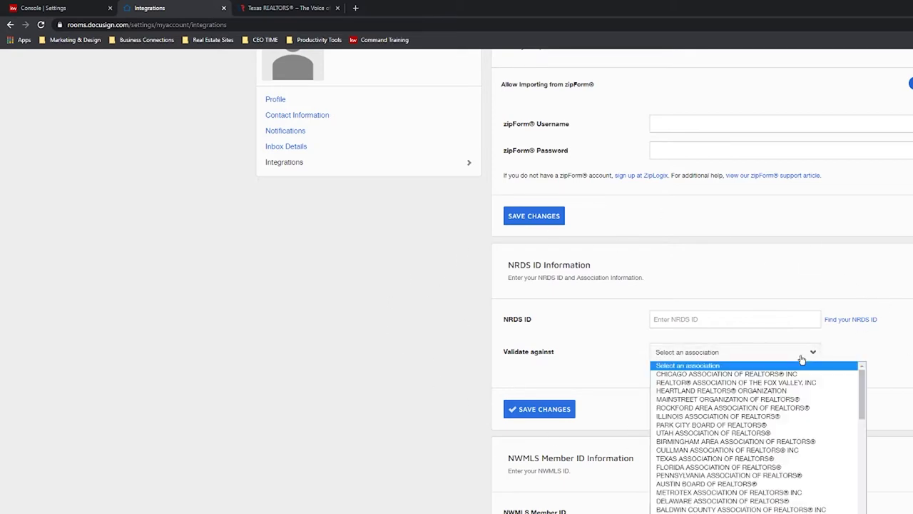
{"action": "left_click", "coordinate": [853, 343]}
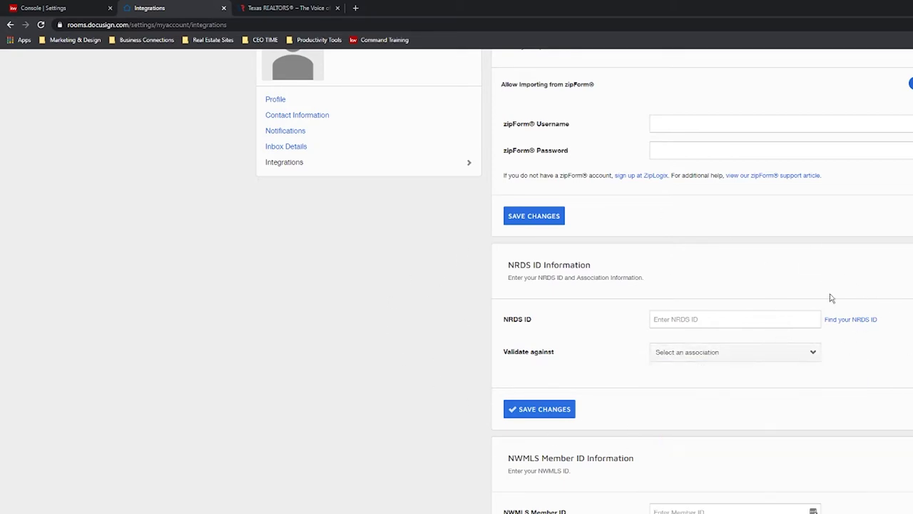
{"action": "left_click", "coordinate": [850, 319]}
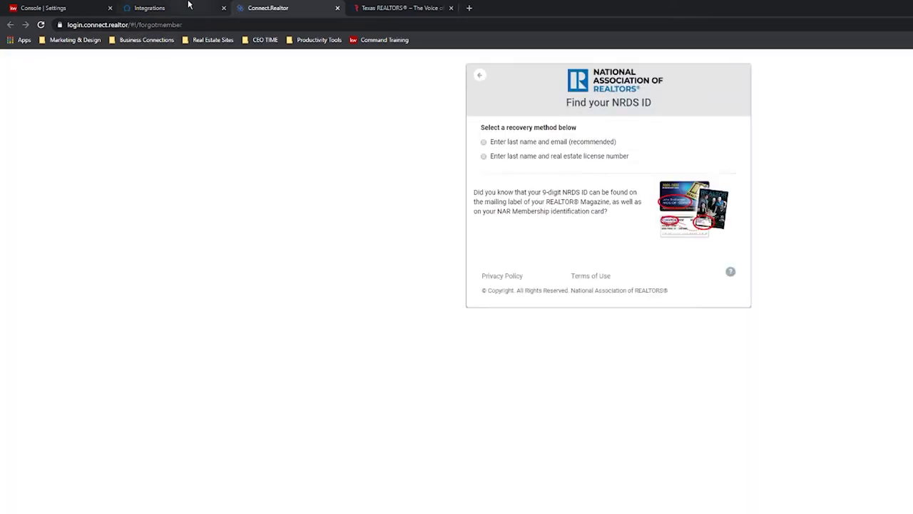
On the NRDS lookup page, try the last name and license number option, then abandon it.
{"action": "left_click", "coordinate": [189, 7]}
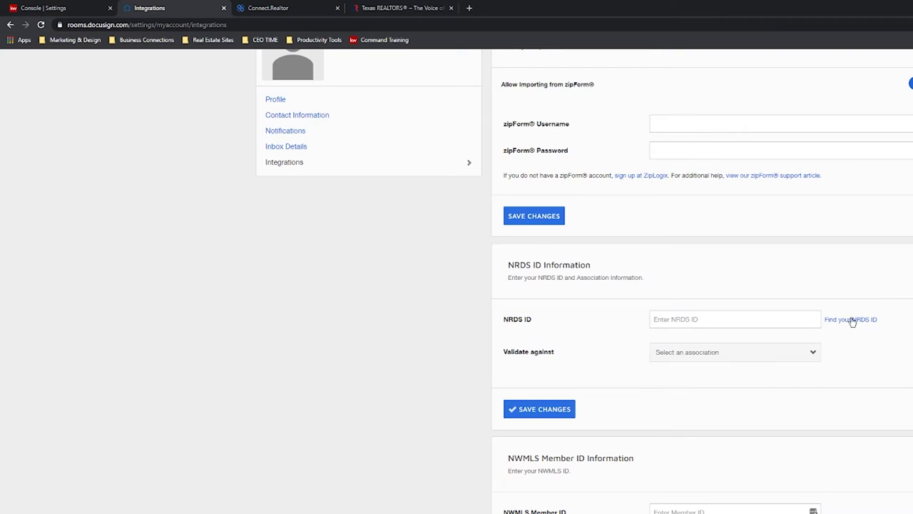
{"action": "left_click", "coordinate": [261, 7]}
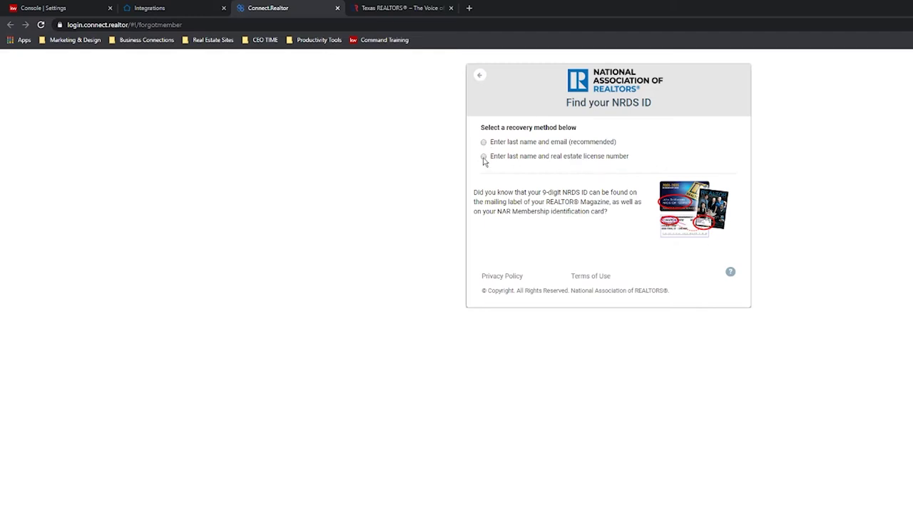
{"action": "left_click", "coordinate": [483, 158]}
{"action": "left_click", "coordinate": [512, 200]}
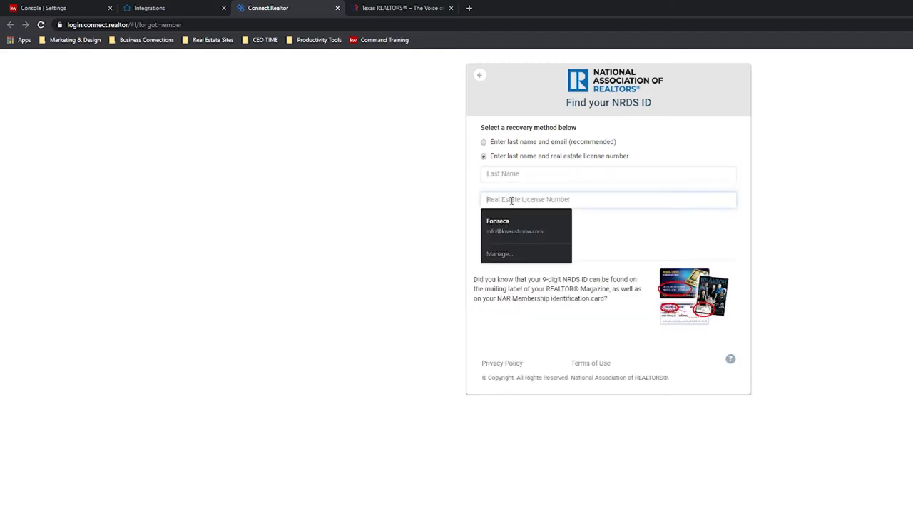
{"action": "type", "text": "0"}
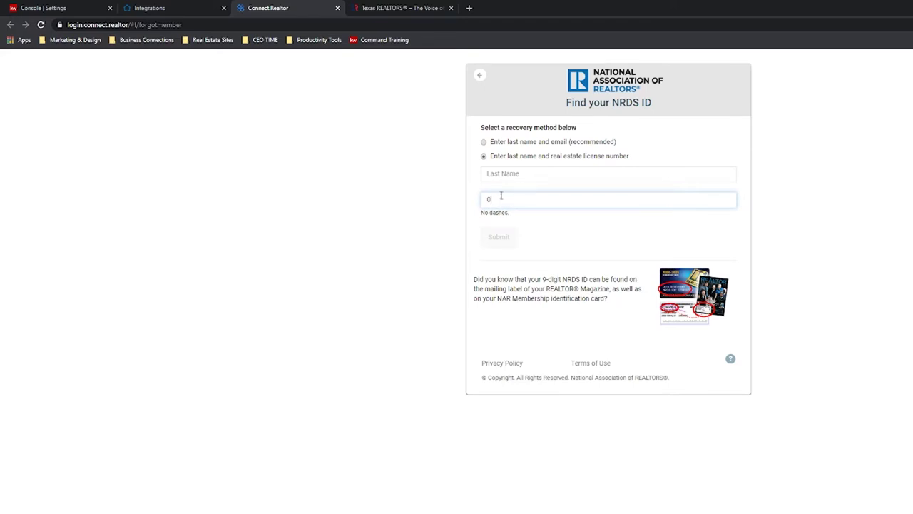
{"action": "key", "text": "BackSpace"}
Look up the NRDS ID by the agent's last name and email, copy it, and close the tab.
{"action": "left_click", "coordinate": [483, 141]}
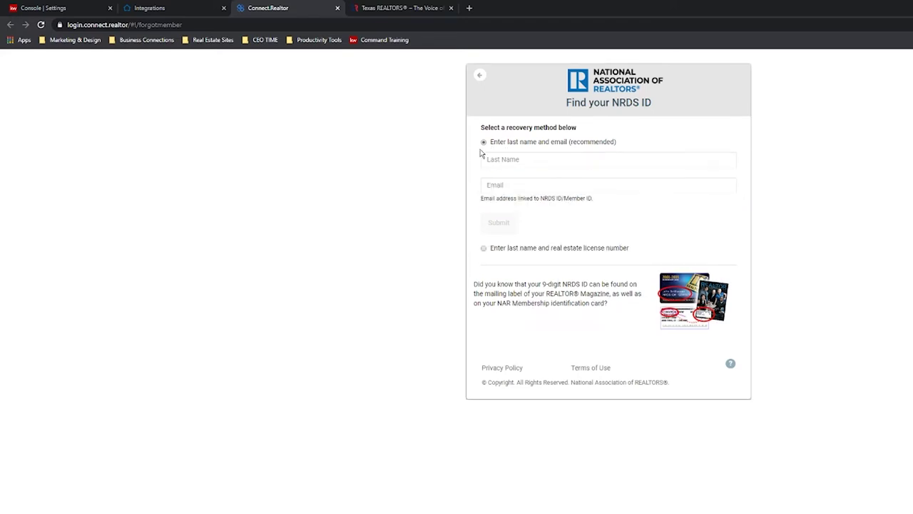
{"action": "left_click", "coordinate": [500, 159]}
{"action": "type", "text": "Fonseca"}
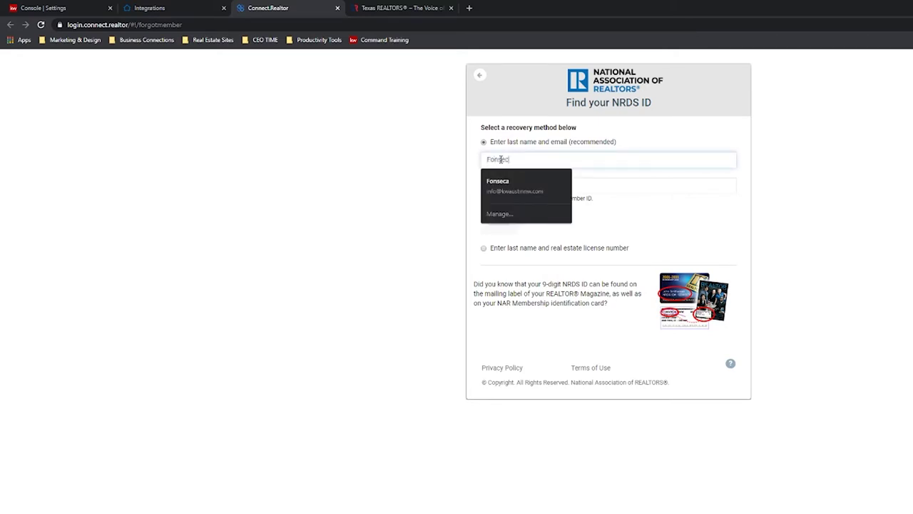
{"action": "key", "text": "Tab"}
{"action": "type", "text": "fr"}
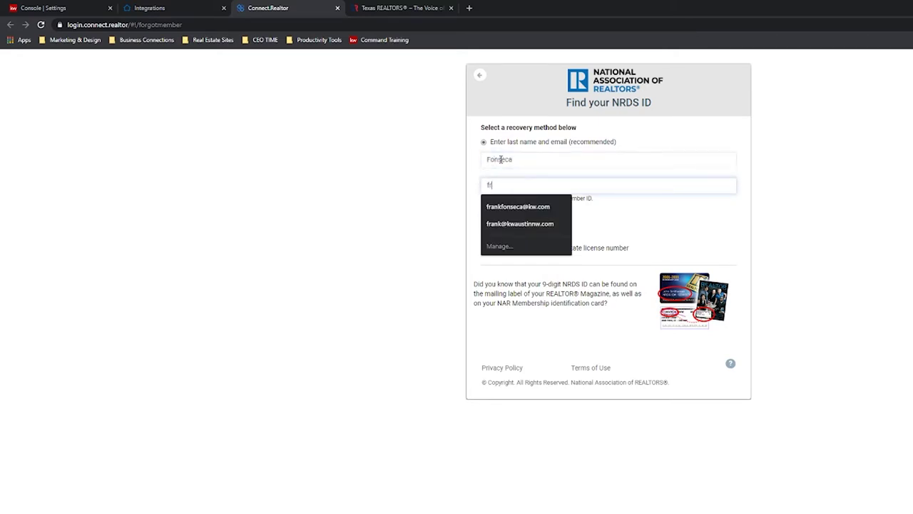
{"action": "left_click", "coordinate": [518, 207]}
{"action": "left_click", "coordinate": [506, 225]}
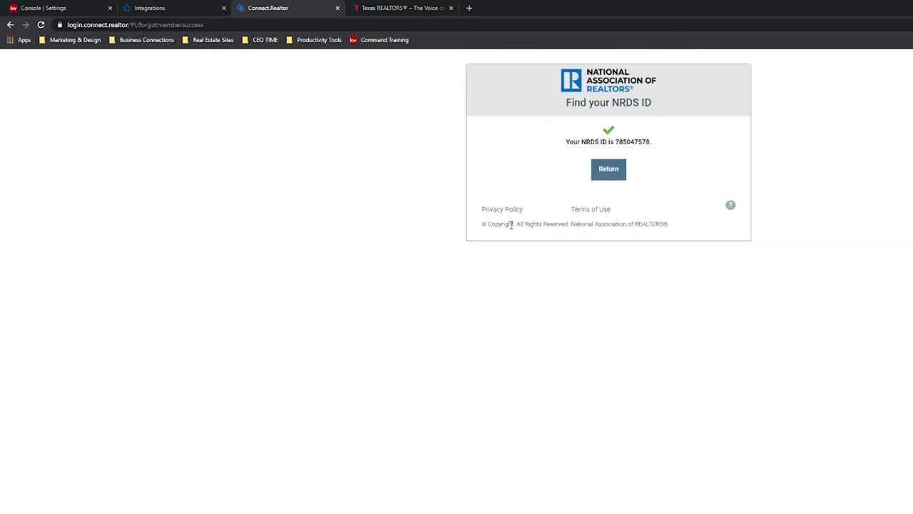
{"action": "double_click", "coordinate": [636, 142]}
{"action": "key", "text": "ctrl+c"}
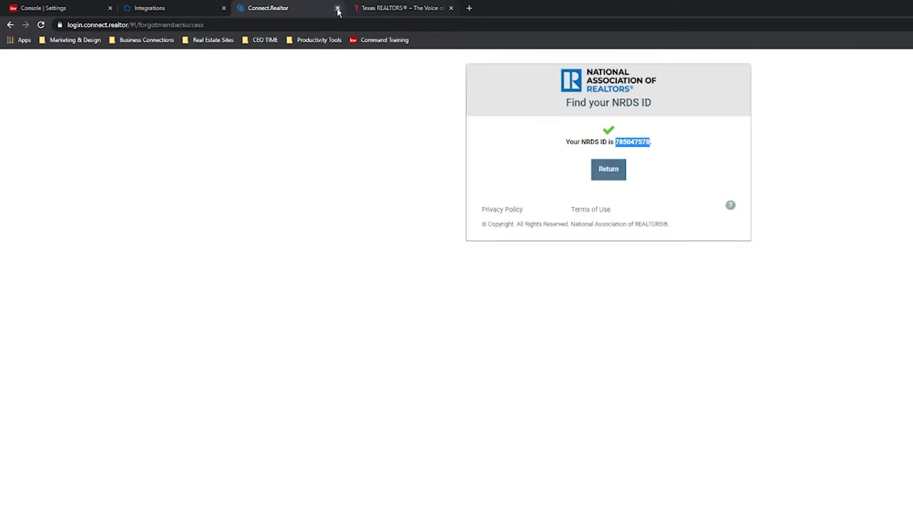
{"action": "left_click", "coordinate": [337, 9]}
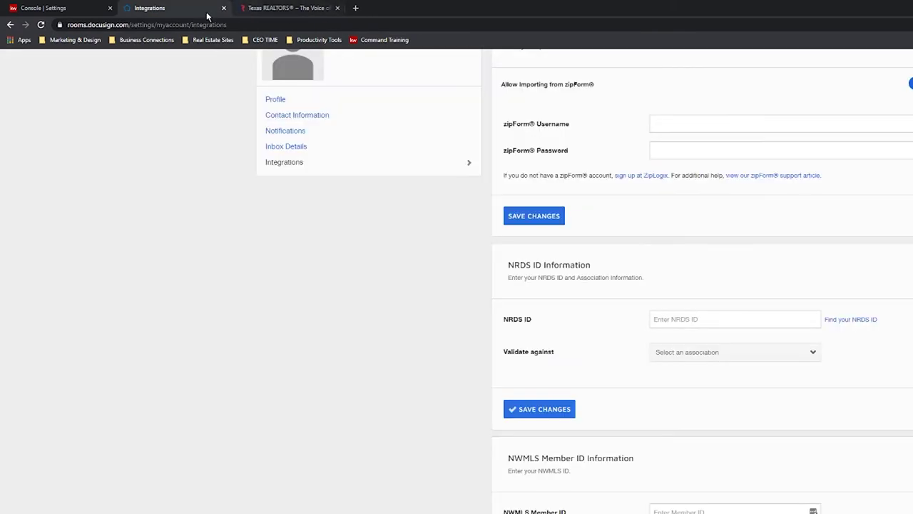
Paste the NRDS ID, validate against AUSTIN BOARD OF REALTORS®, and save the changes.
{"action": "left_click", "coordinate": [682, 321]}
{"action": "key", "text": "ctrl+v"}
{"action": "left_click", "coordinate": [814, 362]}
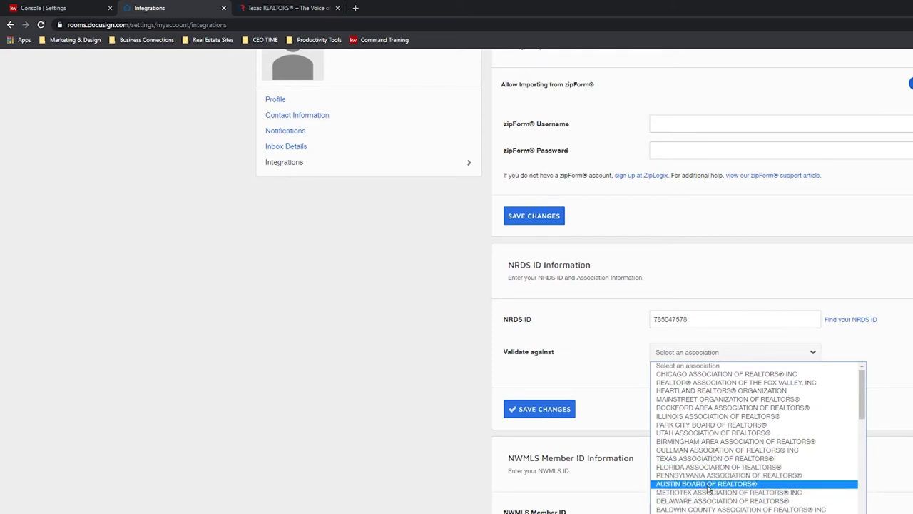
{"action": "left_click", "coordinate": [710, 484]}
{"action": "left_click", "coordinate": [552, 411]}
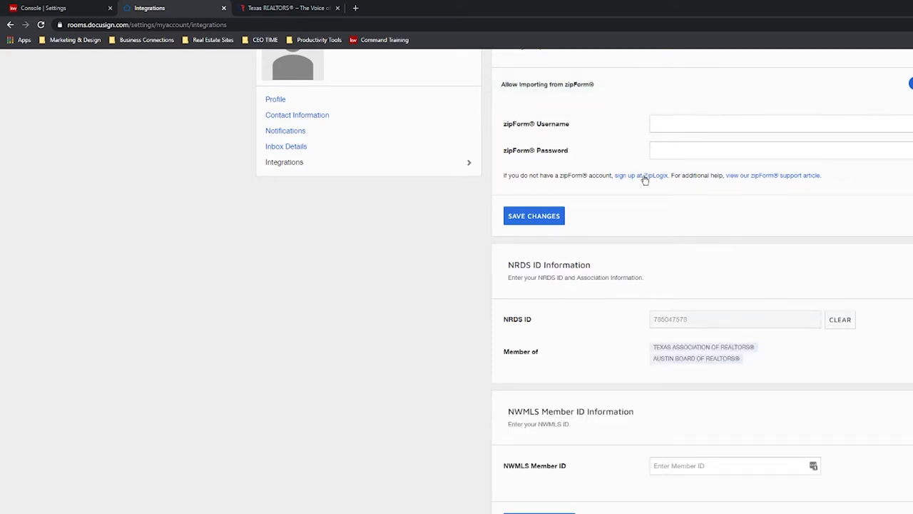
Check the Rooms dashboard and KW Command, return to Integrations, then go to the Texas REALTORS site.
{"action": "scroll", "coordinate": [595, 364], "scroll_direction": "up", "scroll_amount": 2}
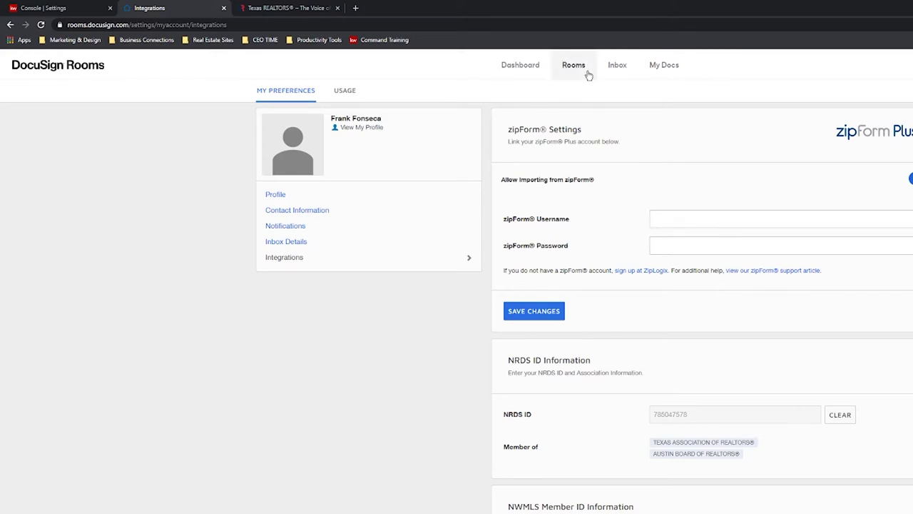
{"action": "left_click", "coordinate": [540, 72]}
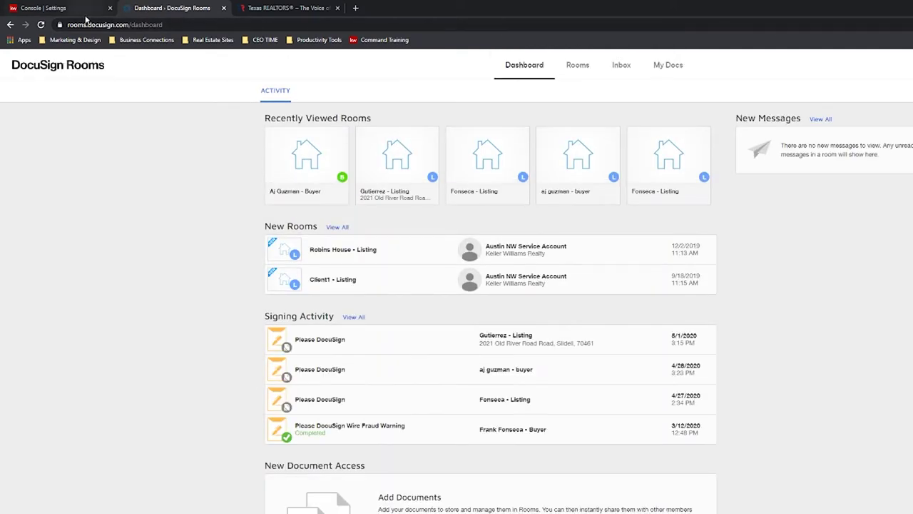
{"action": "left_click", "coordinate": [84, 13]}
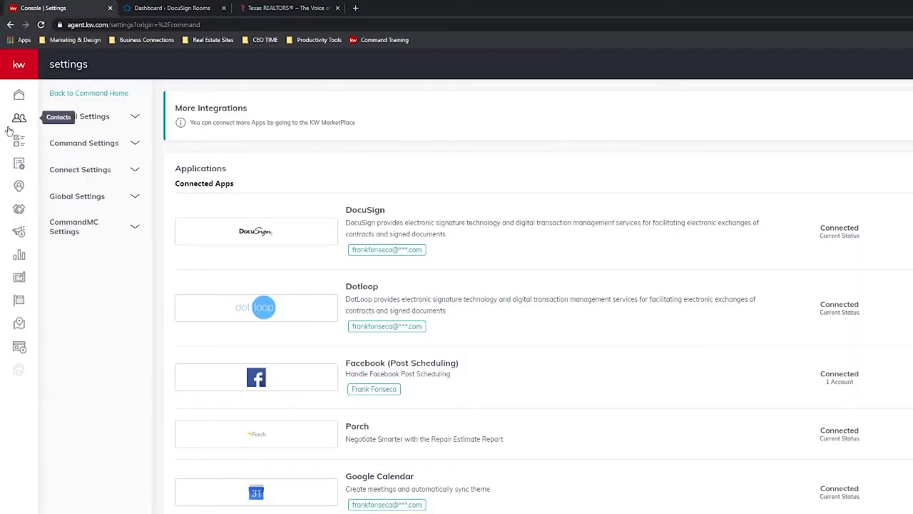
{"action": "left_click", "coordinate": [161, 7]}
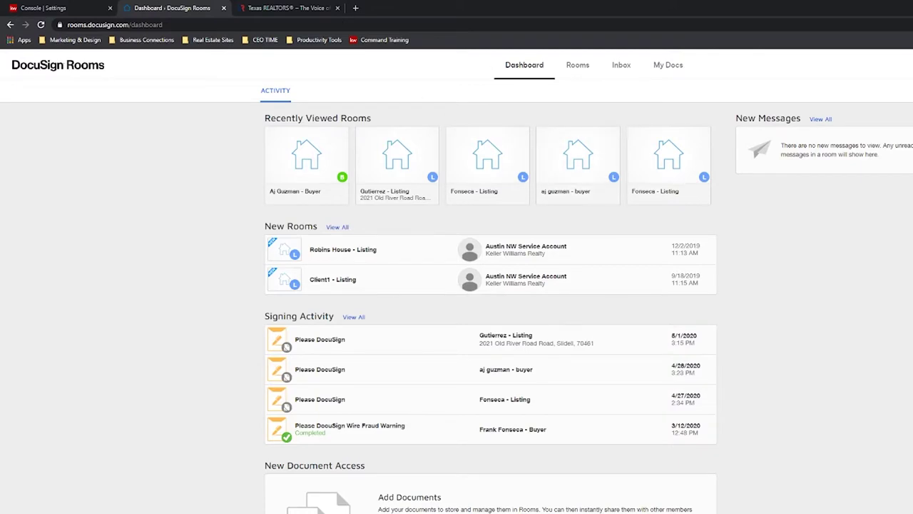
{"action": "left_click", "coordinate": [25, 24]}
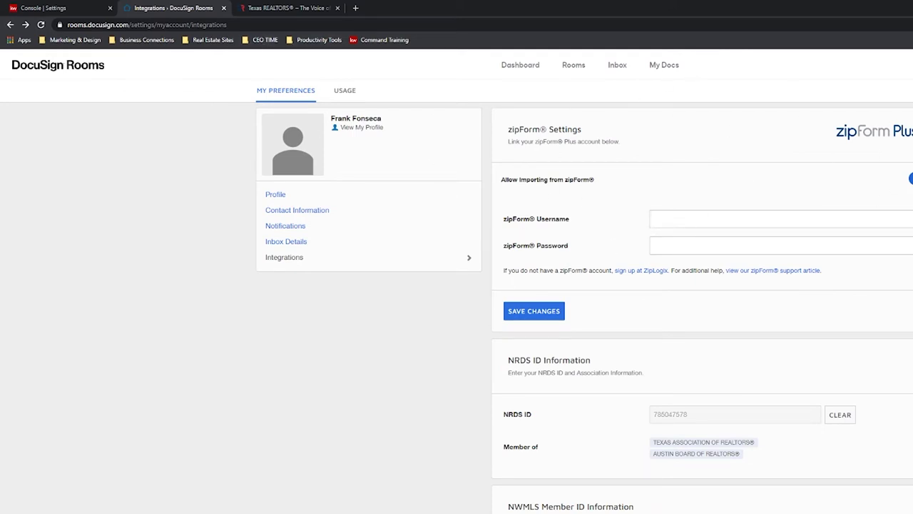
{"action": "left_click", "coordinate": [295, 9]}
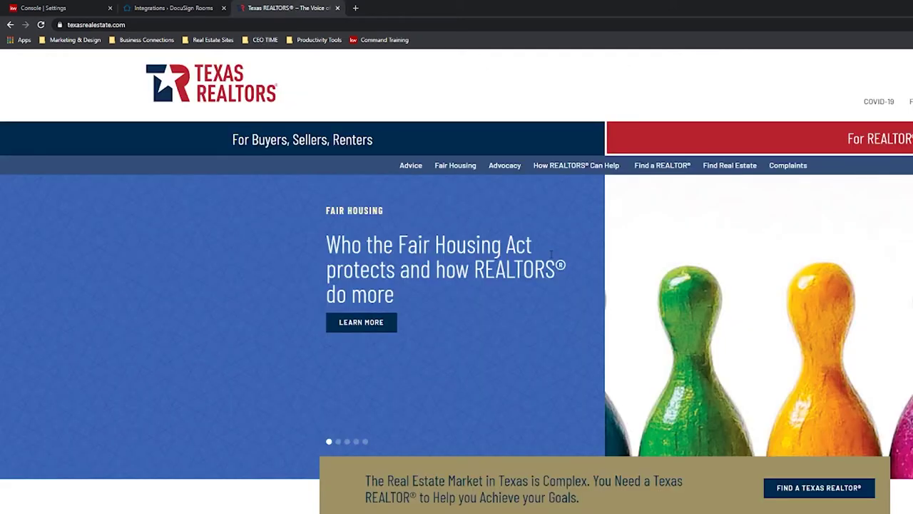
Reload the Texas REALTORS home page and start Create Account with the saved TREC number.
{"action": "key", "text": "F5"}
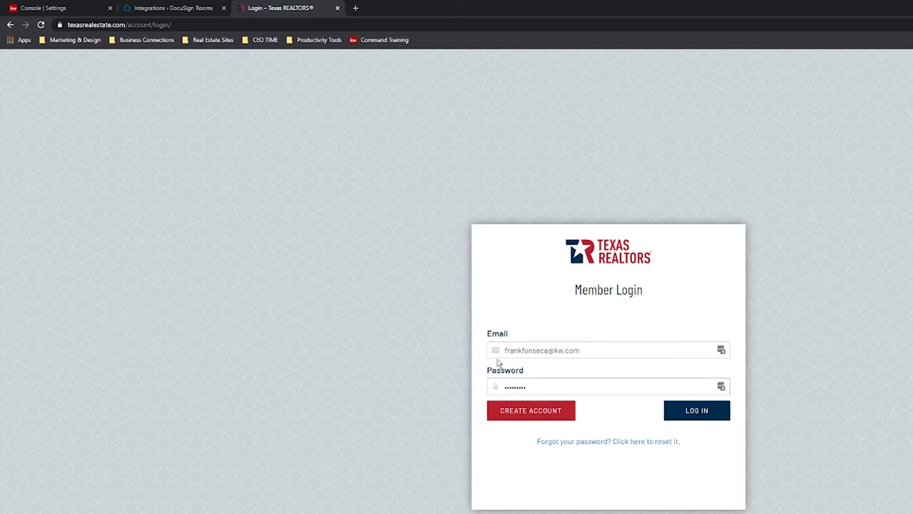
{"action": "left_click", "coordinate": [557, 419]}
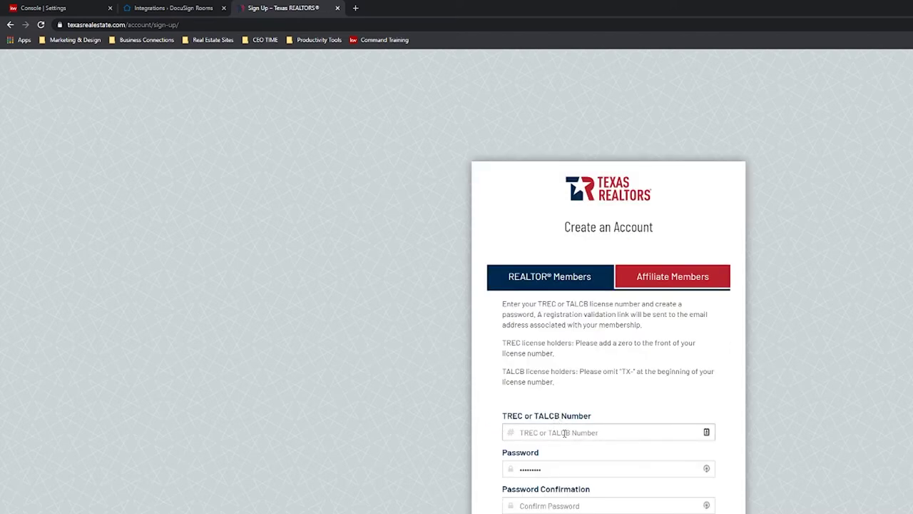
{"action": "left_click", "coordinate": [564, 432]}
{"action": "left_click", "coordinate": [535, 452]}
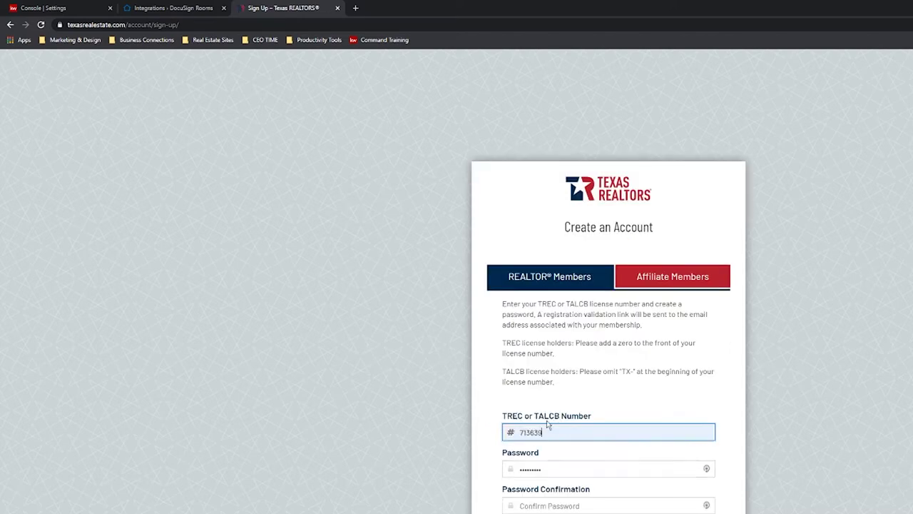
Clear the autofilled sign-up password, abandon sign-up, and log in to the member account.
{"action": "left_click", "coordinate": [564, 469]}
{"action": "key", "text": "ctrl+a"}
{"action": "key", "text": "BackSpace"}
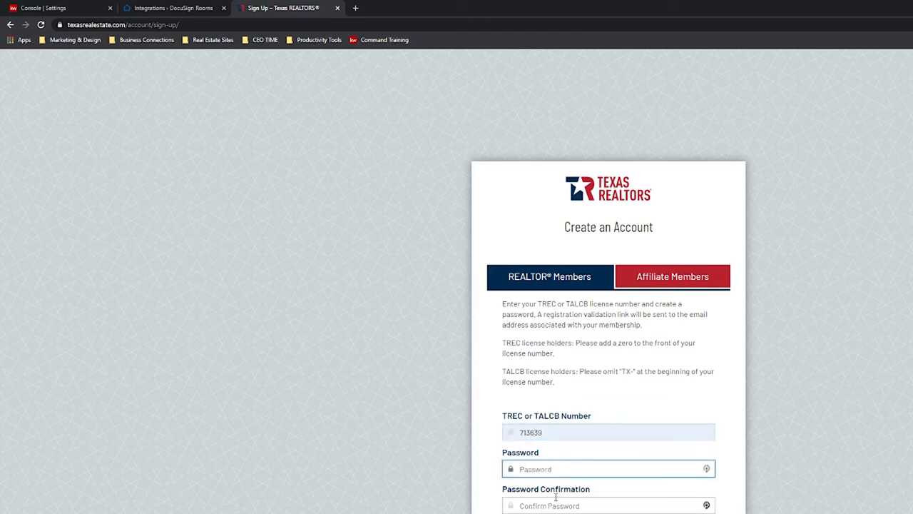
{"action": "key", "text": "Tab"}
{"action": "key", "text": "shift+Tab"}
{"action": "key", "text": "Tab"}
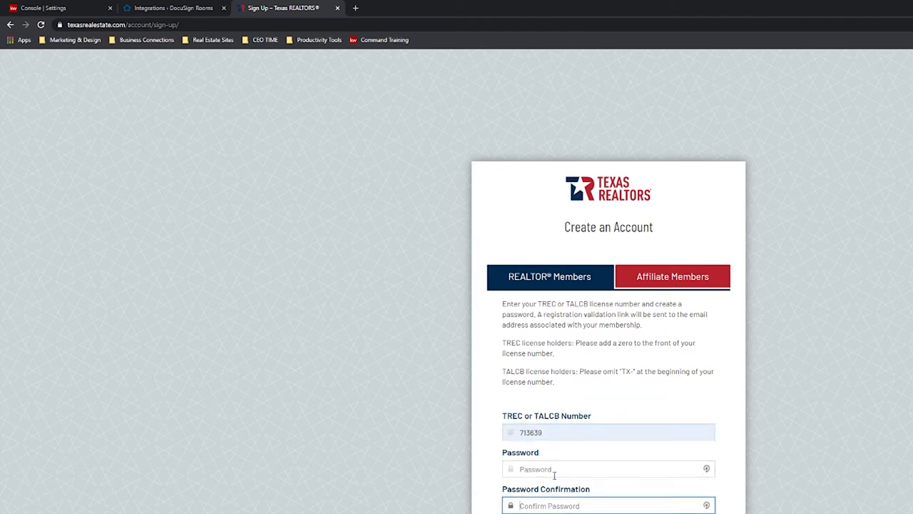
{"action": "left_click", "coordinate": [554, 474]}
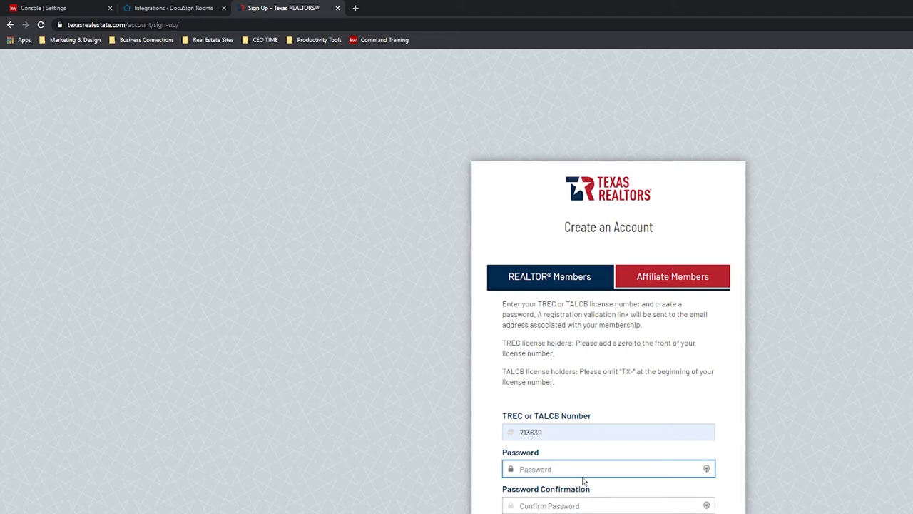
{"action": "left_click", "coordinate": [10, 25]}
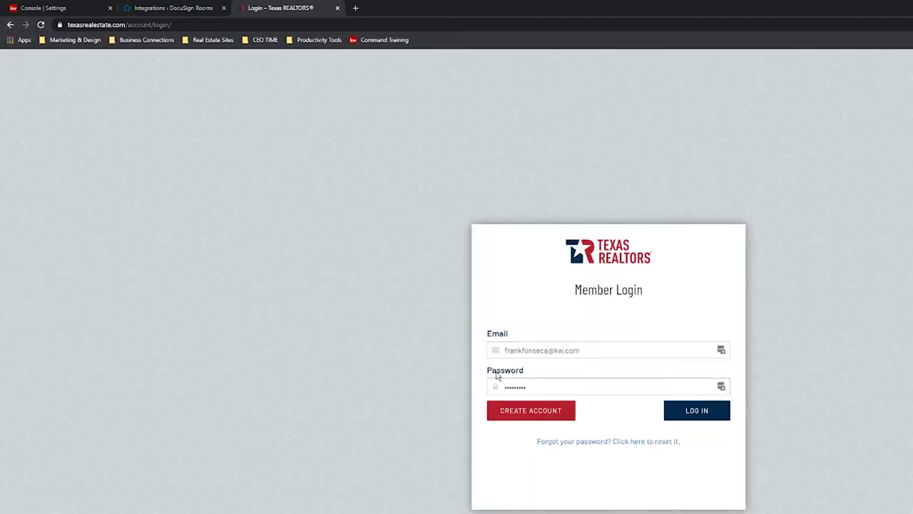
{"action": "left_click", "coordinate": [709, 418]}
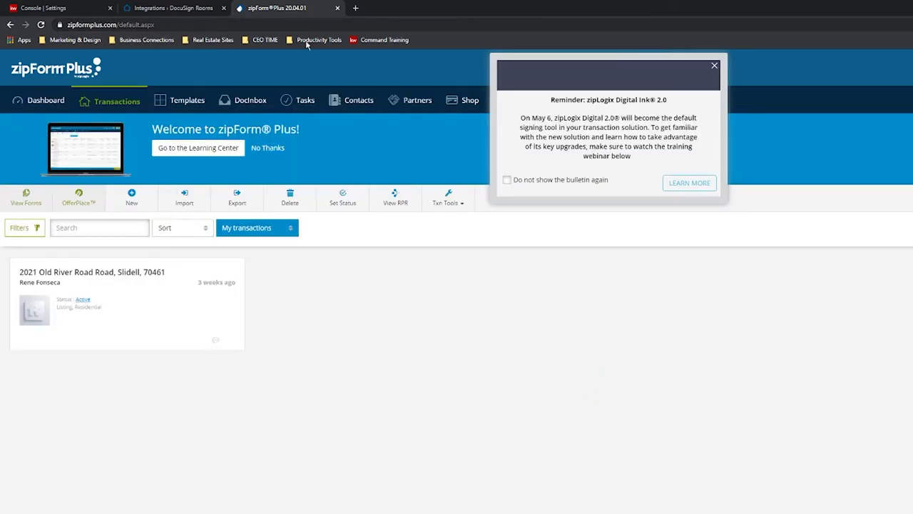
Dismiss the Digital Ink reminder and start editing the username under Sign In & Security.
{"action": "left_click", "coordinate": [714, 65]}
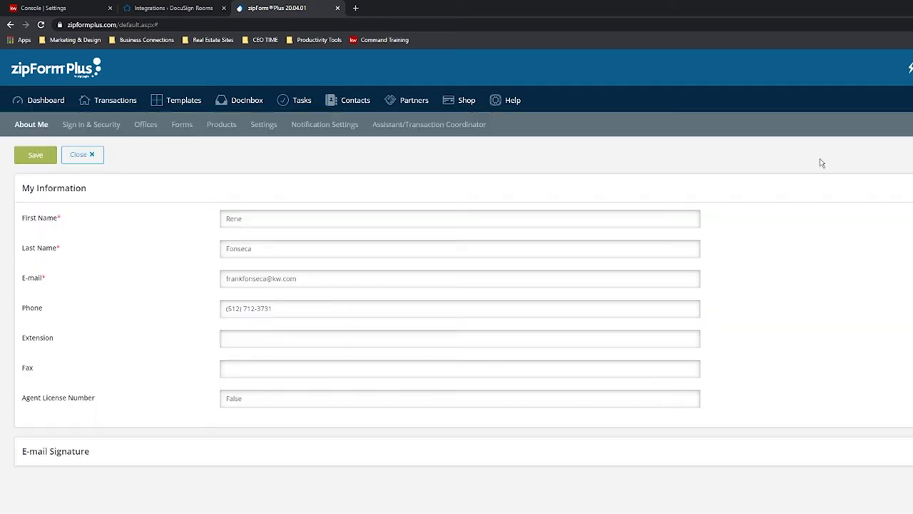
{"action": "left_click", "coordinate": [98, 129]}
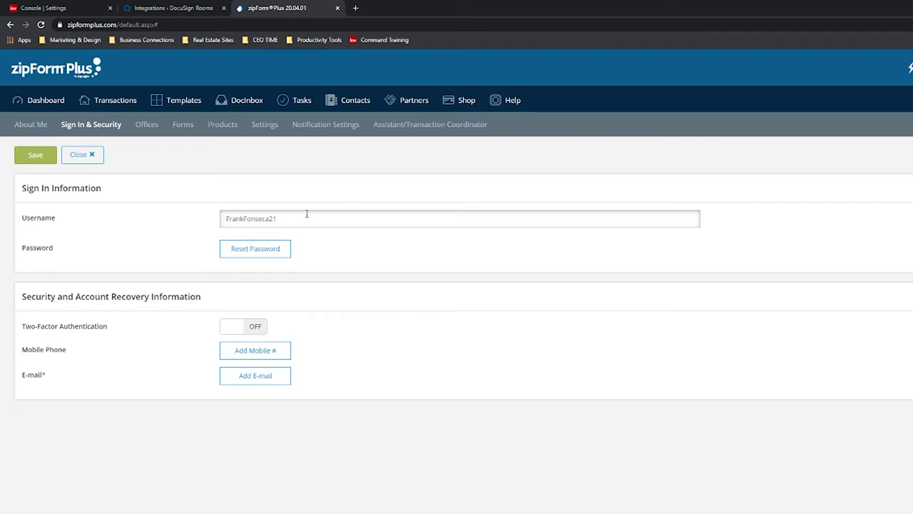
{"action": "left_click", "coordinate": [295, 217]}
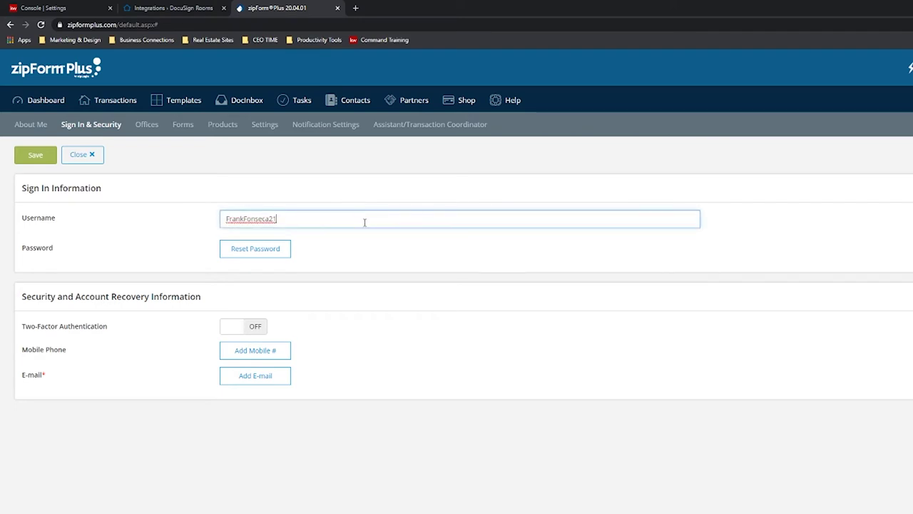
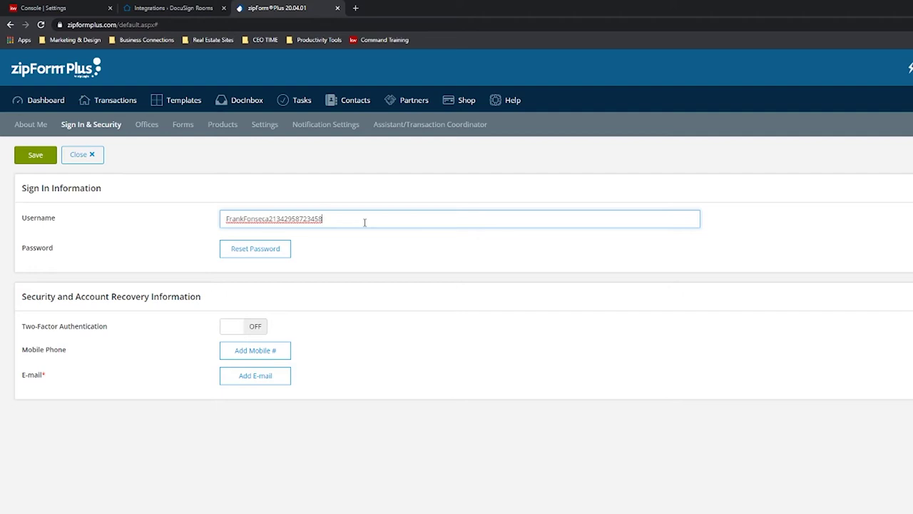
Remove the added digits so the username stays unchanged, then log out of zipForm Plus.
{"action": "double_click", "coordinate": [365, 222]}
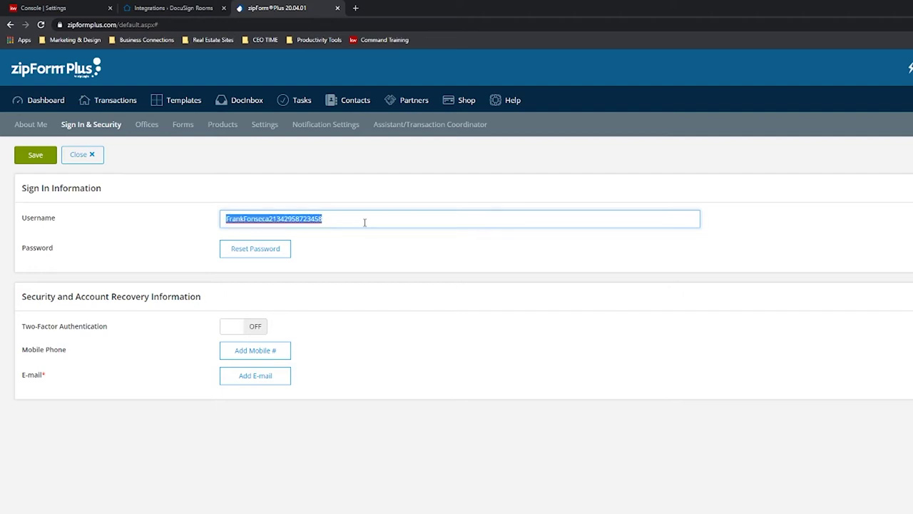
{"action": "left_click", "coordinate": [364, 221]}
{"action": "double_click", "coordinate": [364, 222]}
{"action": "key", "text": "shift+Right"}
{"action": "key", "text": "shift+Right"}
{"action": "key", "text": "shift+Right"}
{"action": "key", "text": "shift+Right"}
{"action": "key", "text": "shift+Right"}
{"action": "key", "text": "shift+Right"}
{"action": "key", "text": "shift+Right"}
{"action": "key", "text": "shift+Right"}
{"action": "key", "text": "shift+Right"}
{"action": "key", "text": "shift+Right"}
{"action": "key", "text": "shift+Right"}
{"action": "key", "text": "shift+Right"}
{"action": "key", "text": "shift+Right"}
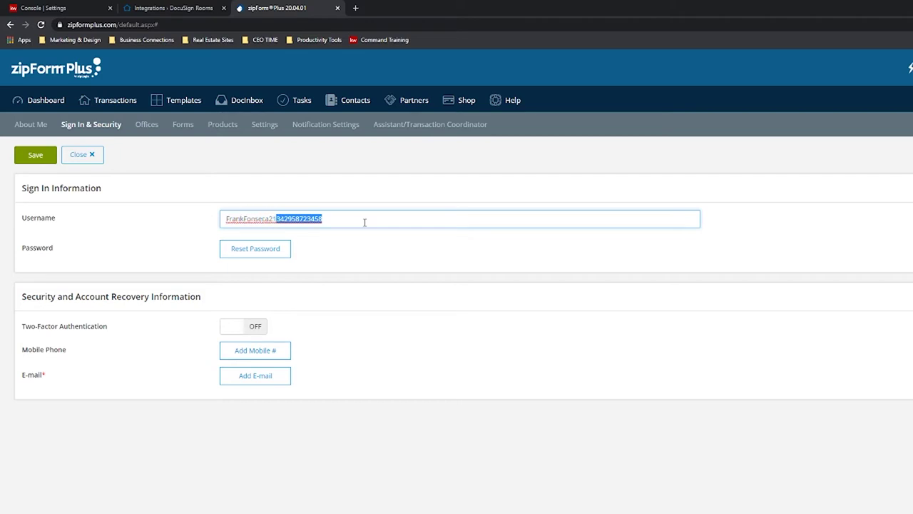
{"action": "key", "text": "BackSpace"}
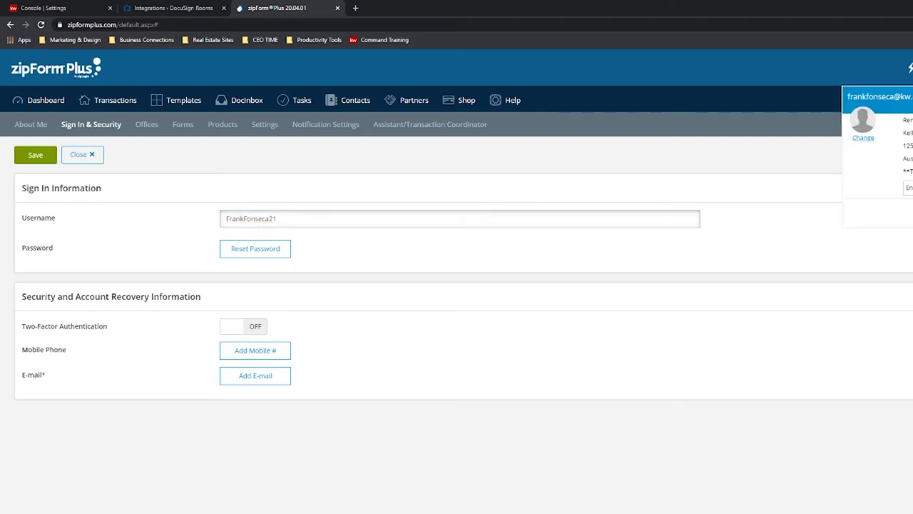
{"action": "left_click", "coordinate": [877, 207]}
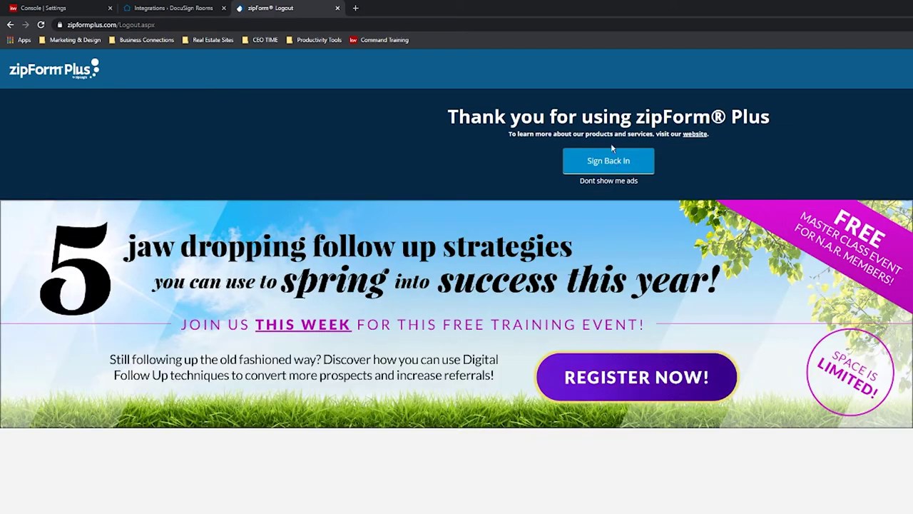
Start and cancel a password reset, sign back in to zipForm Plus, and return to Rooms Integrations.
{"action": "left_click", "coordinate": [631, 162]}
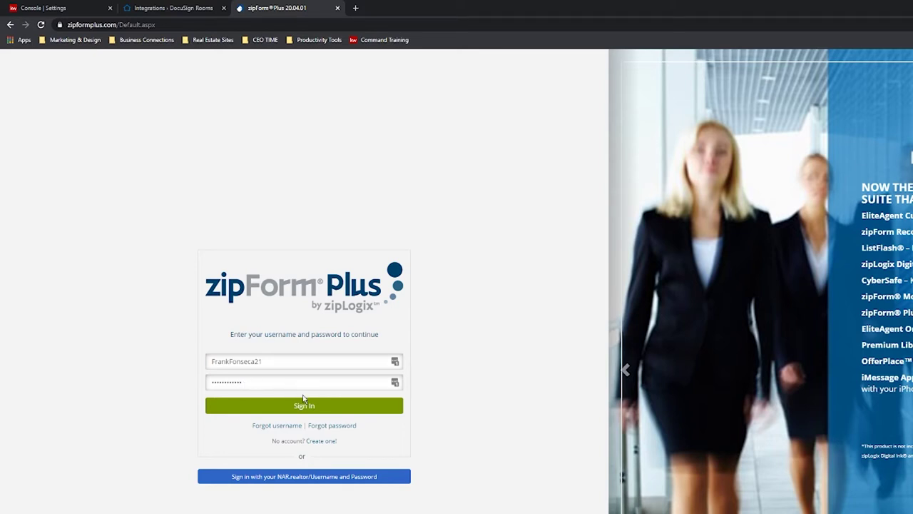
{"action": "left_click", "coordinate": [340, 426]}
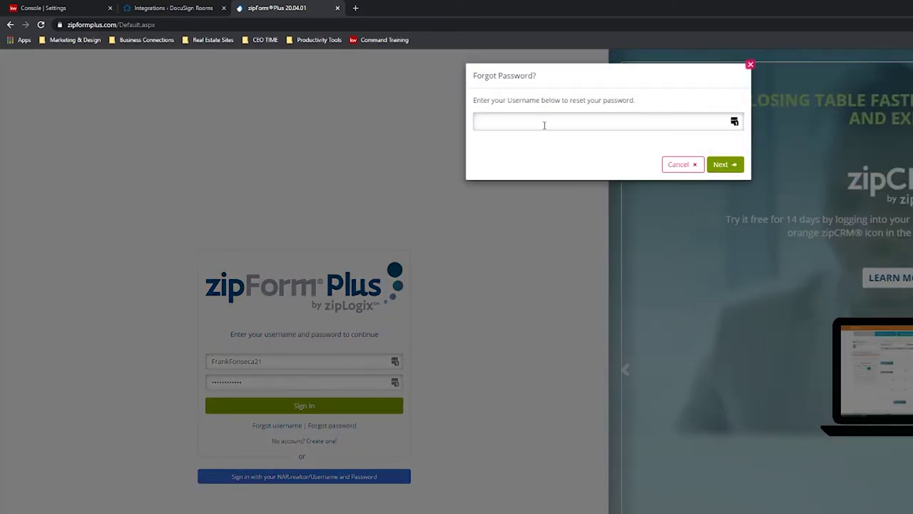
{"action": "left_click", "coordinate": [548, 121]}
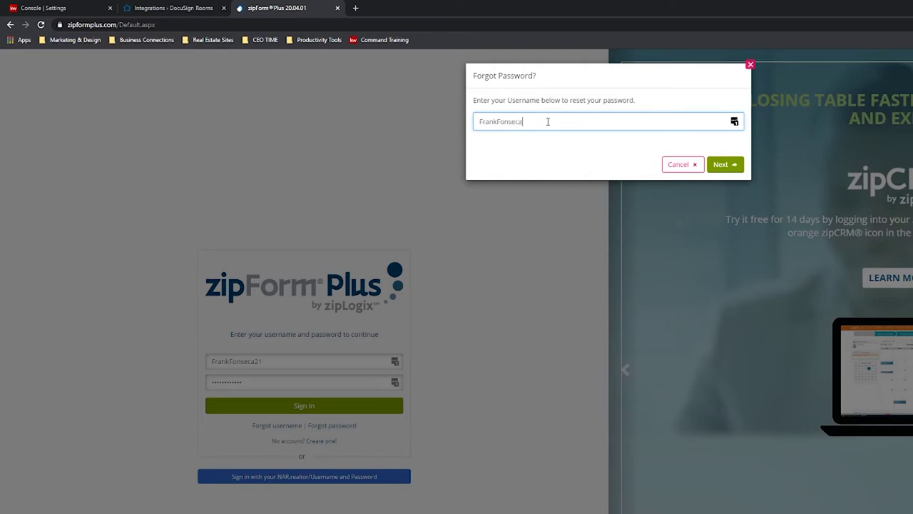
{"action": "left_click", "coordinate": [722, 165]}
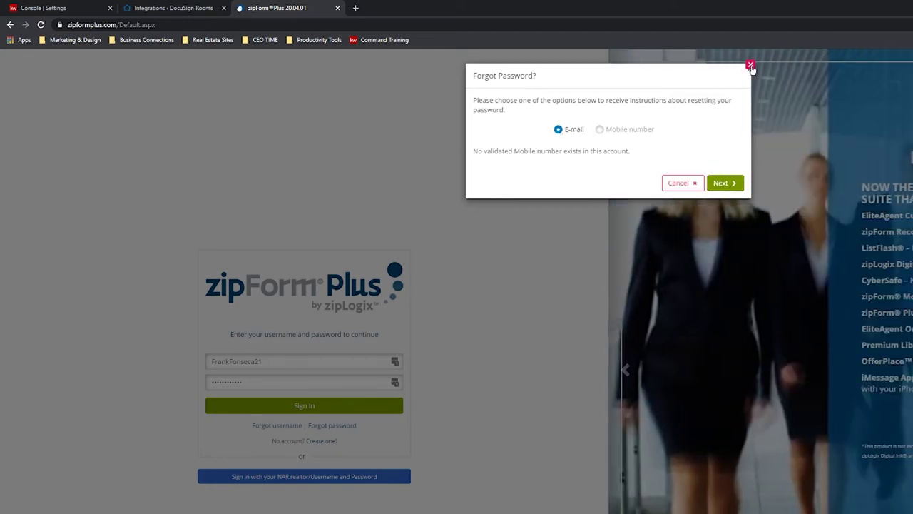
{"action": "left_click", "coordinate": [750, 65]}
{"action": "left_click", "coordinate": [320, 405]}
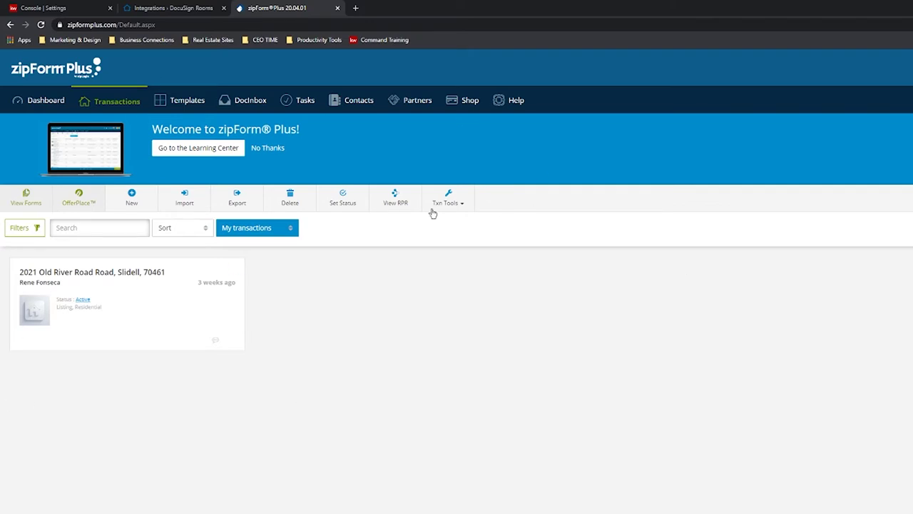
{"action": "left_click", "coordinate": [174, 8]}
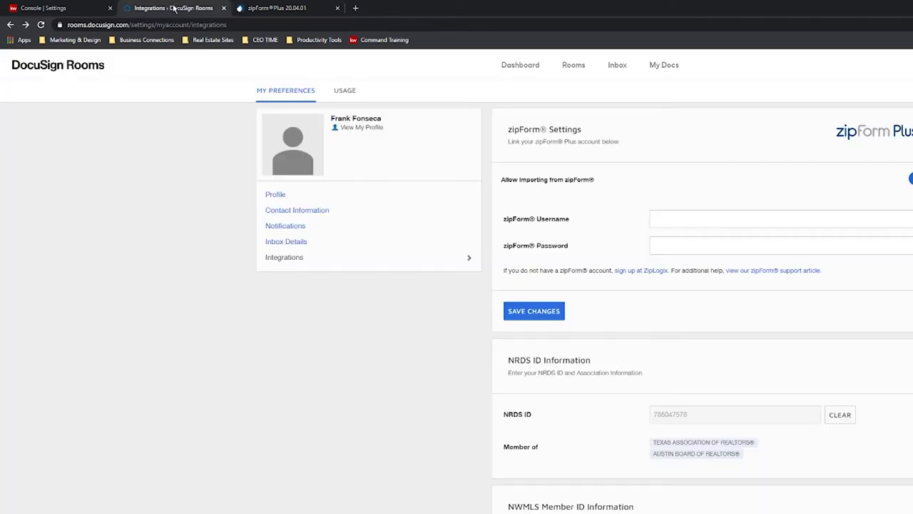
Enter the zipForm username and pasted password, save to link the account, then open the Dashboard.
{"action": "left_click", "coordinate": [727, 215]}
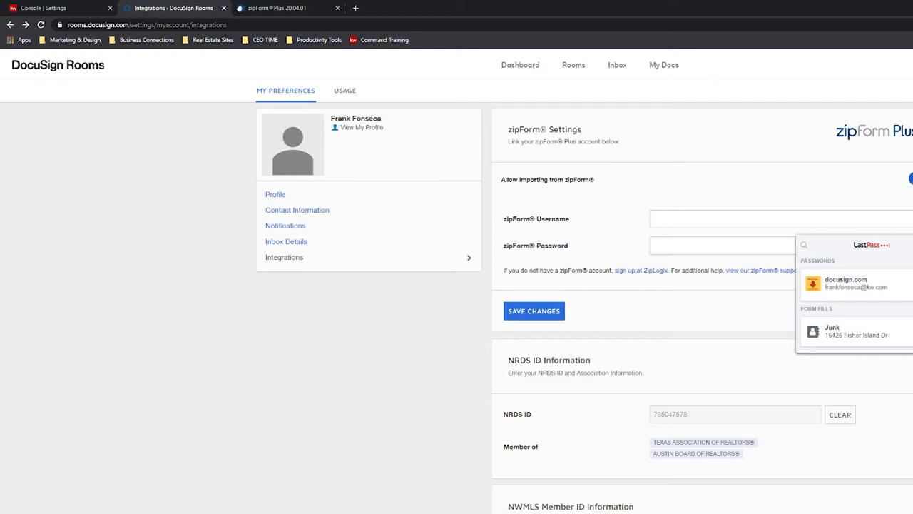
{"action": "left_click", "coordinate": [686, 246]}
{"action": "key", "text": "ctrl+v"}
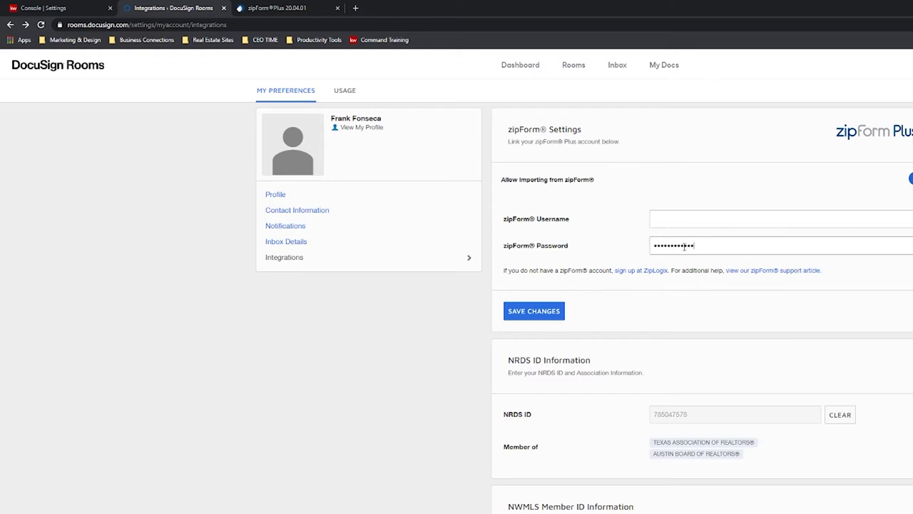
{"action": "left_click", "coordinate": [685, 221]}
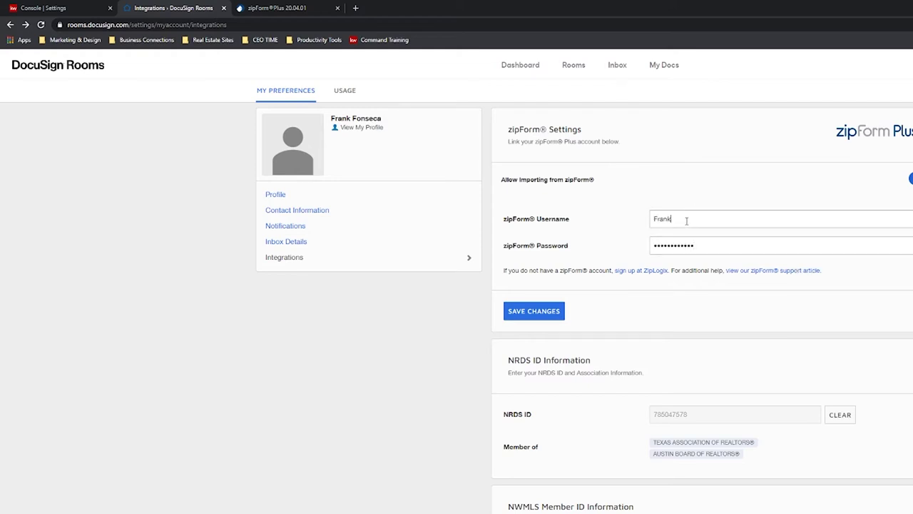
{"action": "left_click", "coordinate": [533, 310]}
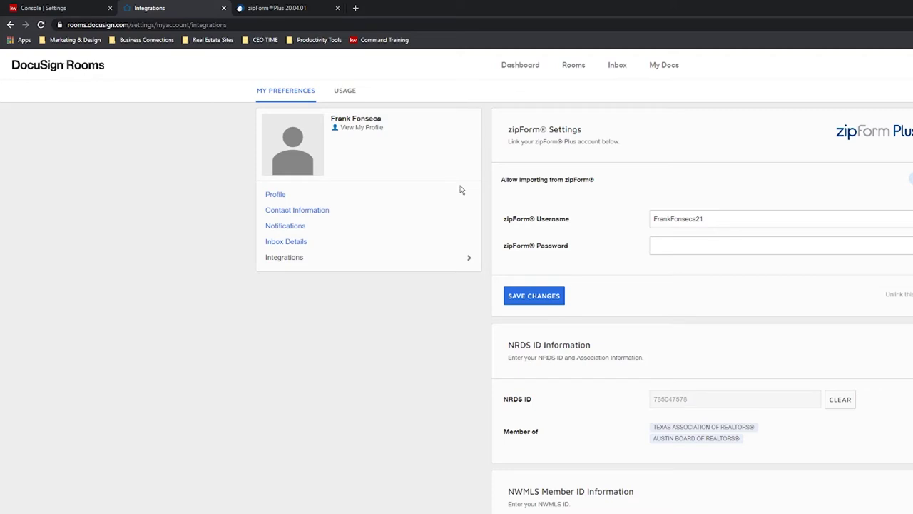
{"action": "left_click", "coordinate": [522, 72]}
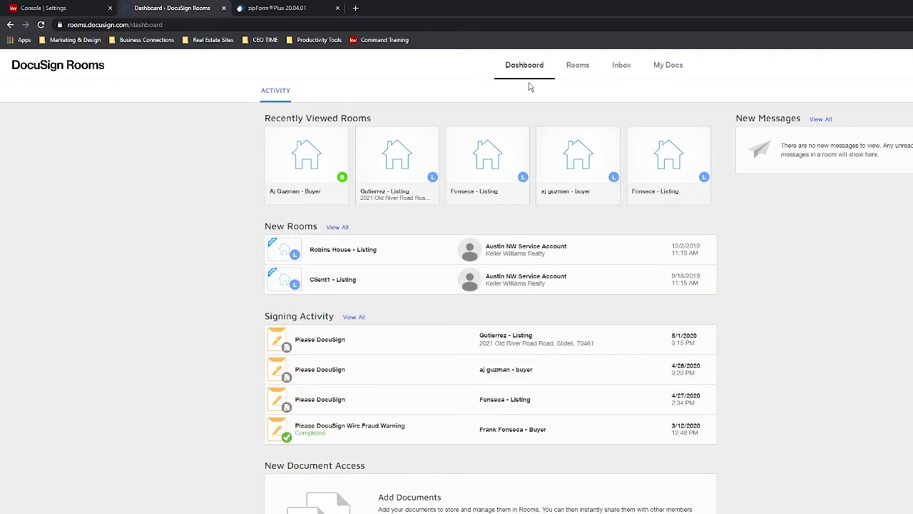
Flip between the zipForm Plus and DocuSign Rooms tabs, then return to KW Command's Console | Settings tab.
{"action": "left_click", "coordinate": [285, 6]}
{"action": "left_click", "coordinate": [176, 5]}
{"action": "left_click", "coordinate": [255, 7]}
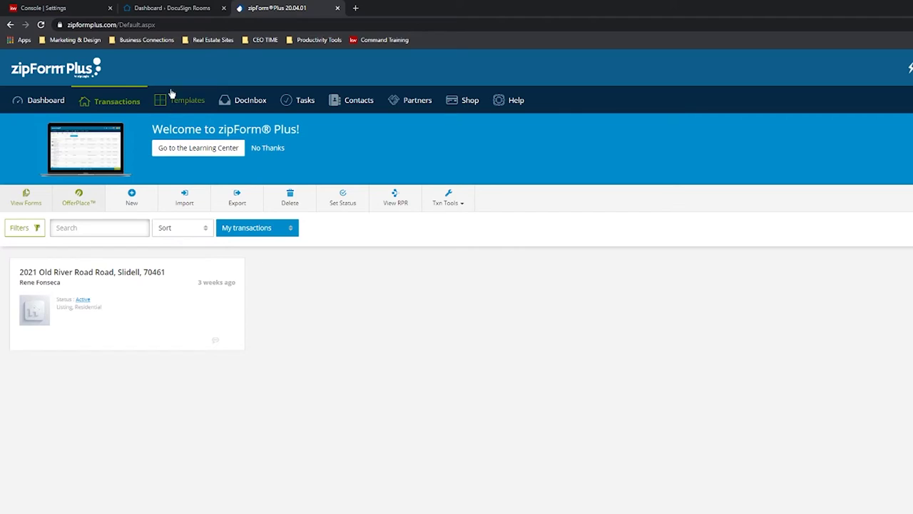
{"action": "left_click", "coordinate": [175, 8]}
{"action": "left_click", "coordinate": [63, 7]}
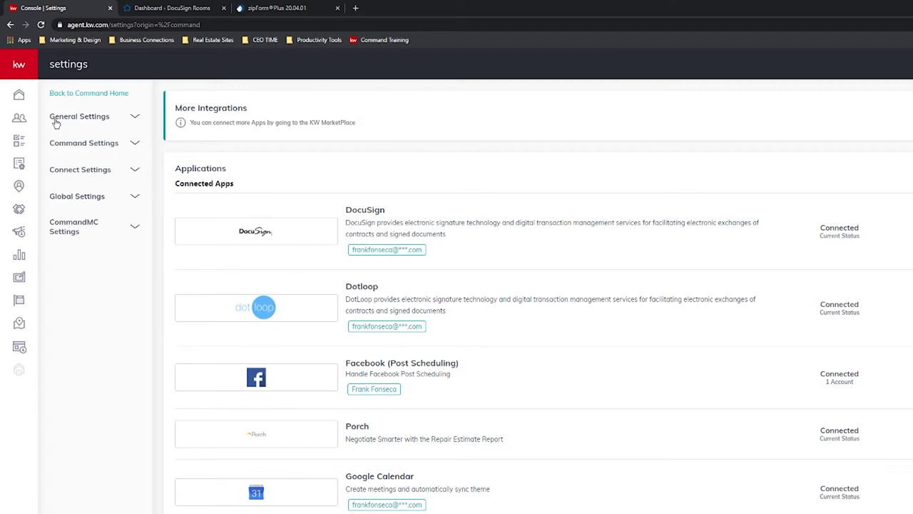
Go to KW Command Home, expand the sidebar and open the Contacts list.
{"action": "left_click", "coordinate": [21, 96]}
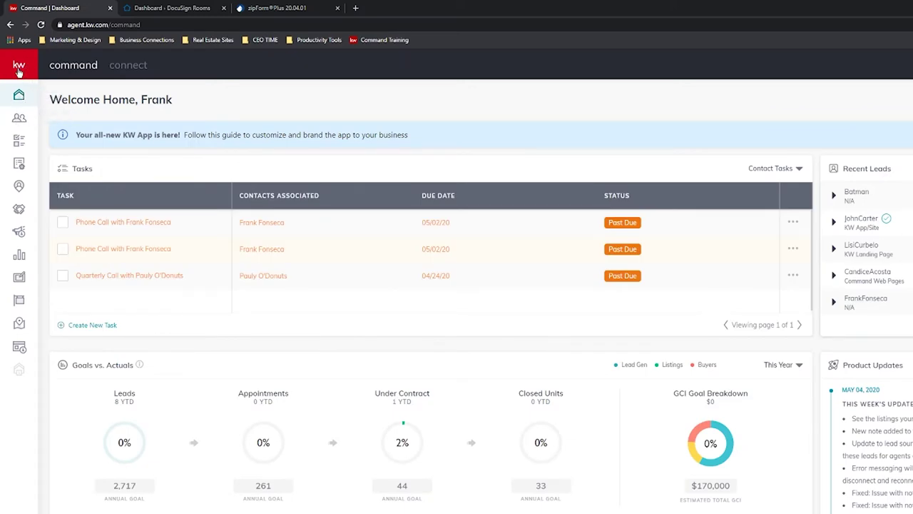
{"action": "left_click", "coordinate": [20, 66]}
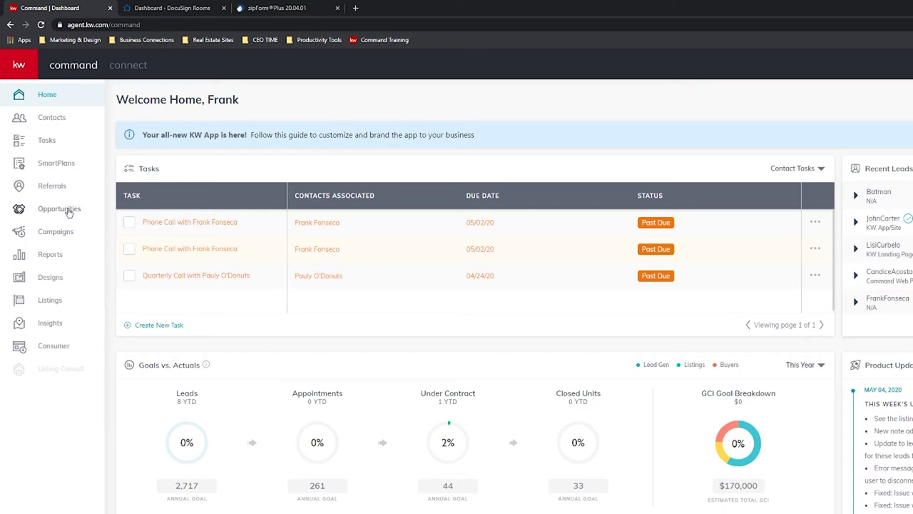
{"action": "left_click", "coordinate": [47, 121]}
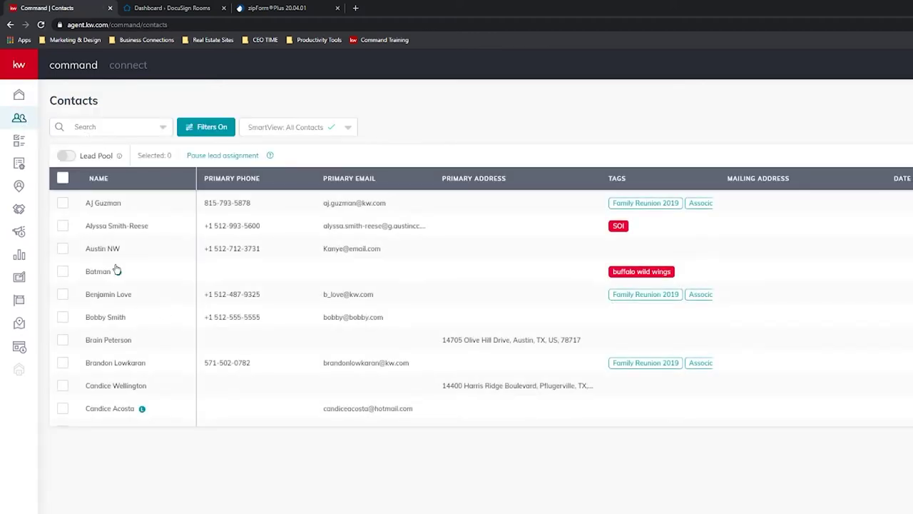
{"action": "scroll", "coordinate": [190, 247], "scroll_direction": "down", "scroll_amount": 10}
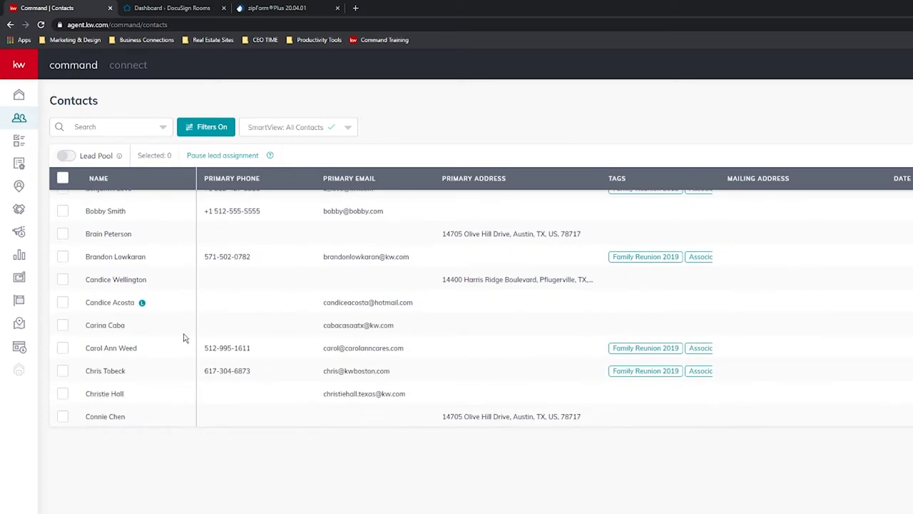
{"action": "scroll", "coordinate": [214, 384], "scroll_direction": "down", "scroll_amount": 4}
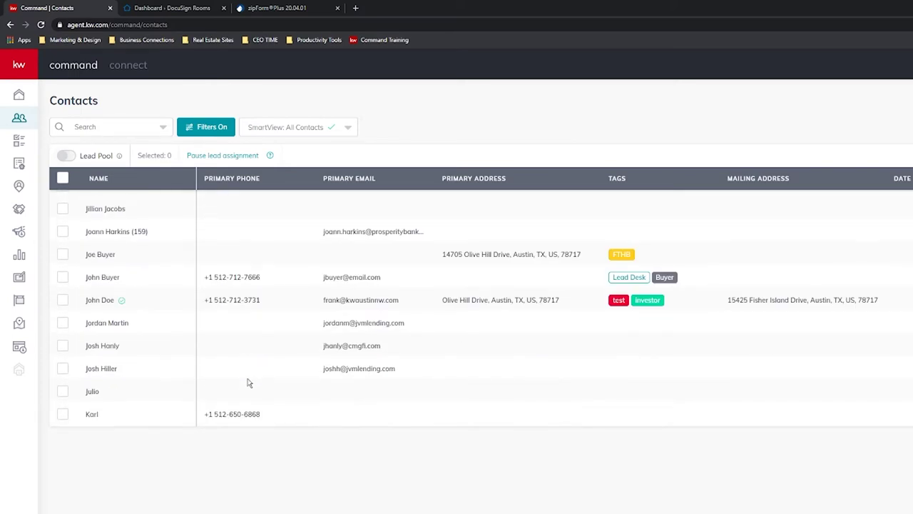
{"action": "scroll", "coordinate": [245, 383], "scroll_direction": "up", "scroll_amount": 12}
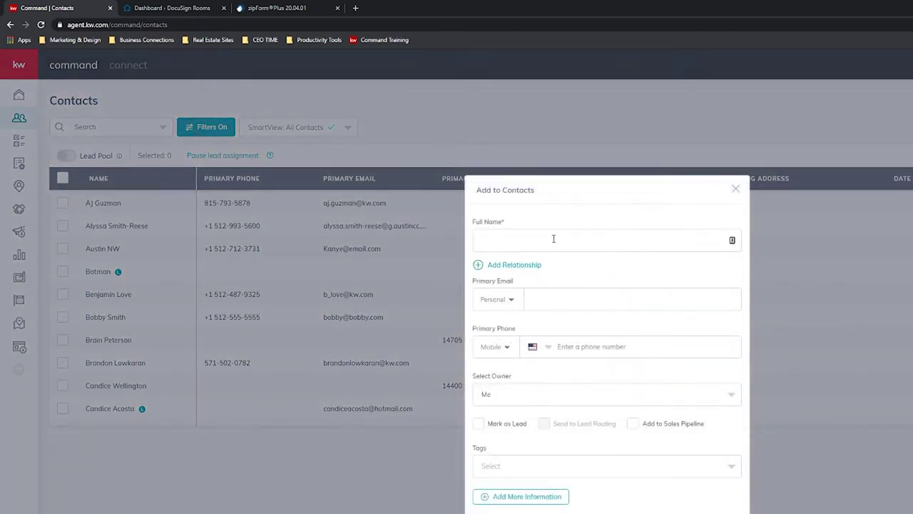
Open the Add to Contacts form and move between its full name and primary e-mail fields.
{"action": "left_click", "coordinate": [554, 239]}
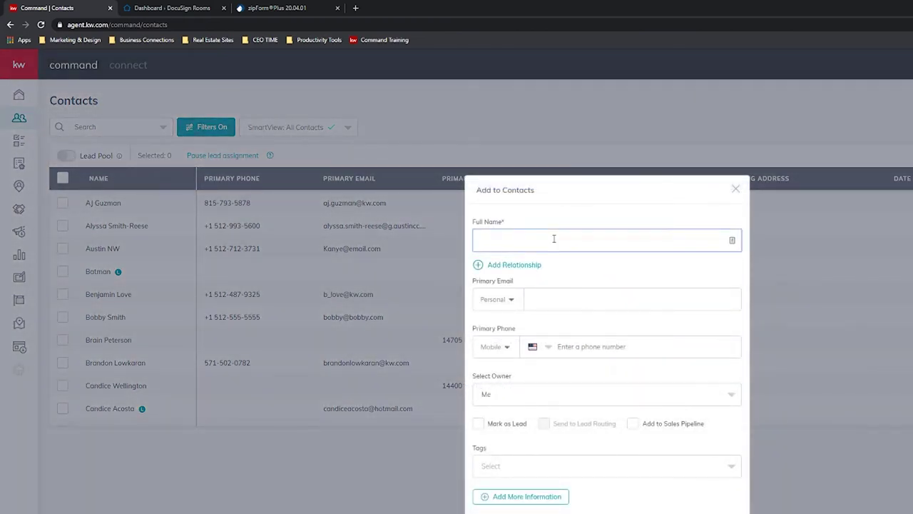
{"action": "left_click", "coordinate": [545, 306]}
{"action": "left_click", "coordinate": [532, 240]}
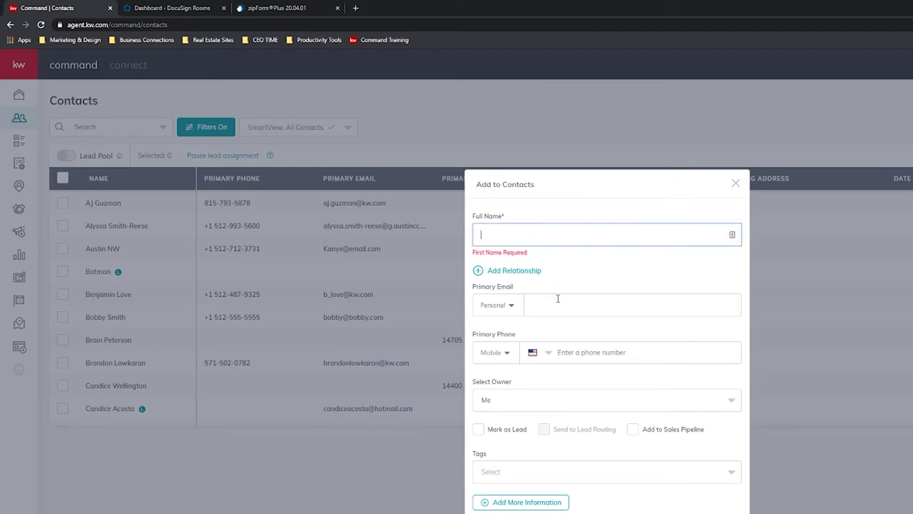
{"action": "left_click", "coordinate": [557, 298]}
{"action": "left_click", "coordinate": [537, 232]}
{"action": "left_click", "coordinate": [569, 308]}
{"action": "left_click", "coordinate": [532, 232]}
{"action": "left_click", "coordinate": [566, 301]}
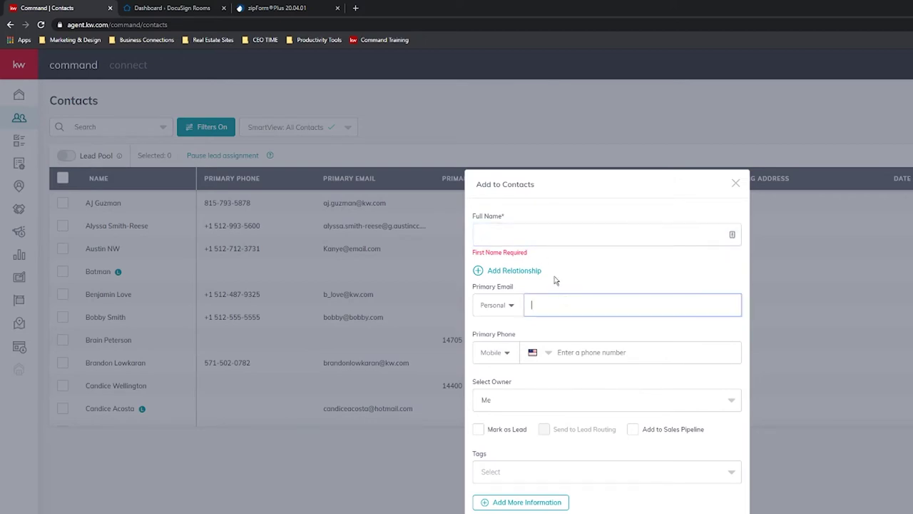
{"action": "left_click", "coordinate": [541, 237]}
{"action": "left_click", "coordinate": [560, 305]}
{"action": "left_click", "coordinate": [542, 235]}
{"action": "left_click", "coordinate": [561, 305]}
{"action": "left_click", "coordinate": [545, 239]}
{"action": "left_click", "coordinate": [552, 326]}
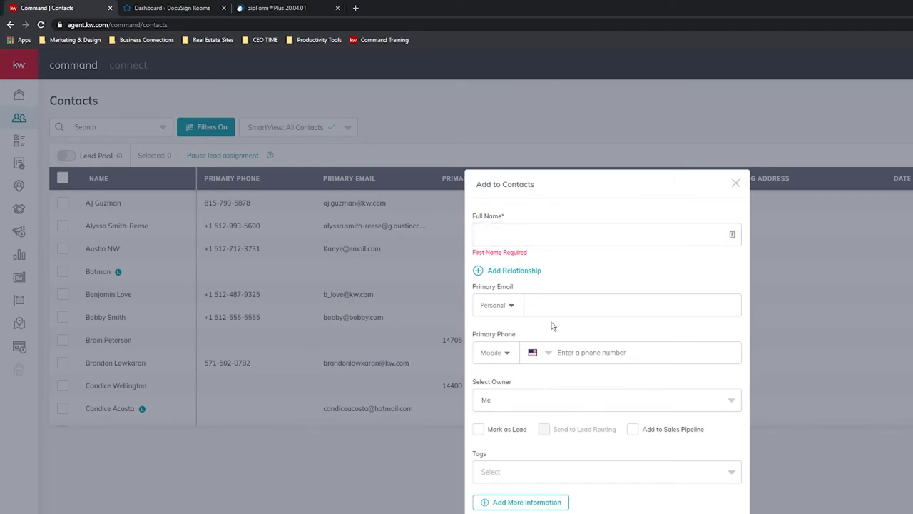
Start typing a name, move to the e-mail field, then close the form without saving.
{"action": "left_click", "coordinate": [549, 307]}
{"action": "left_click", "coordinate": [515, 227]}
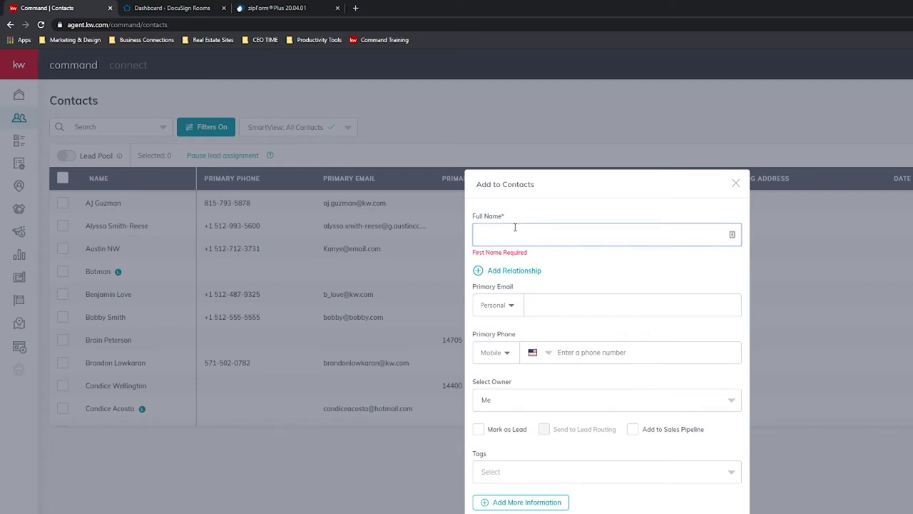
{"action": "type", "text": "Client name"}
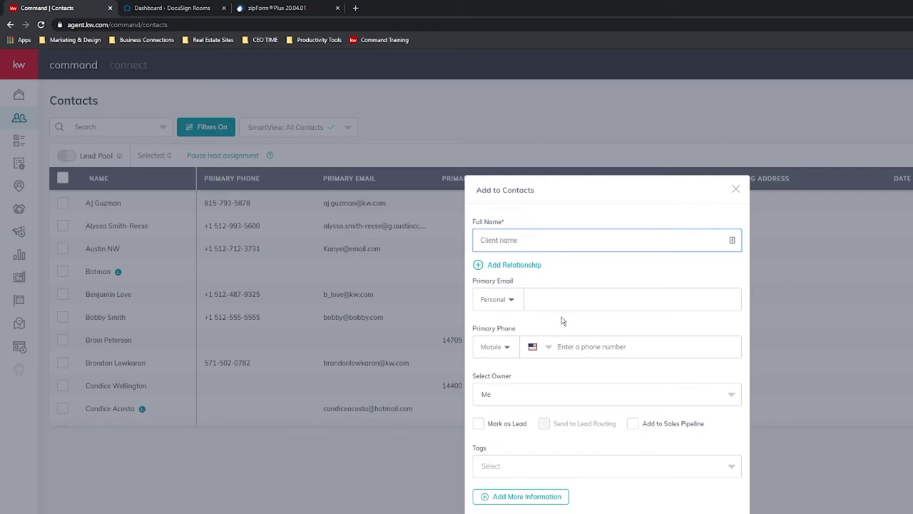
{"action": "left_click", "coordinate": [561, 309]}
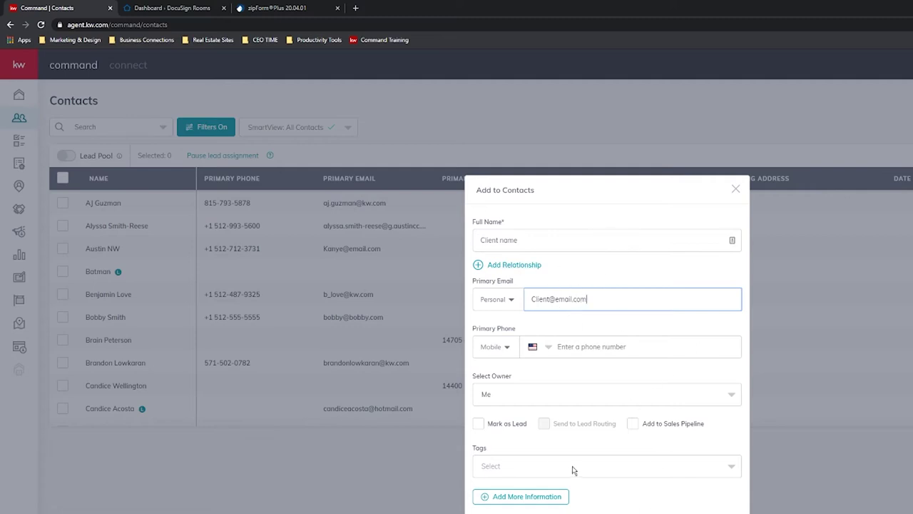
{"action": "left_click", "coordinate": [735, 190]}
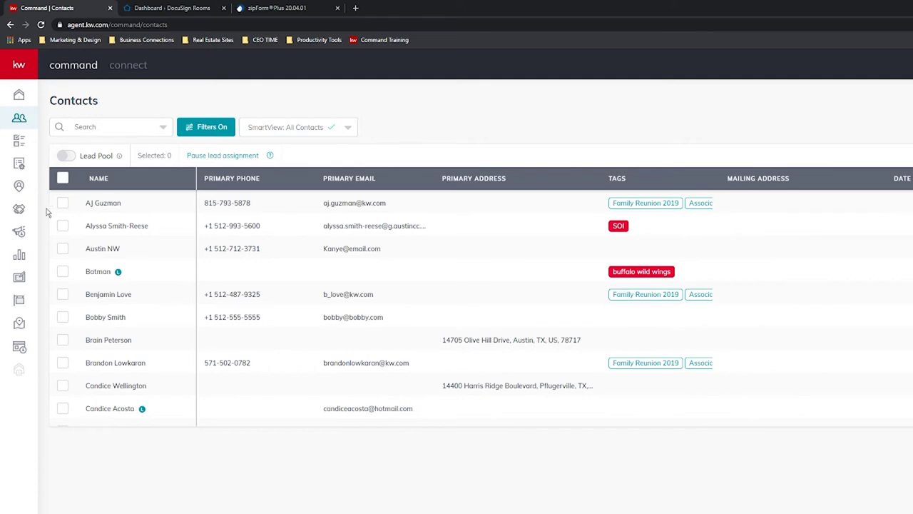
Search the contacts by the client's name and open their record to review details and timeline.
{"action": "left_click", "coordinate": [121, 129]}
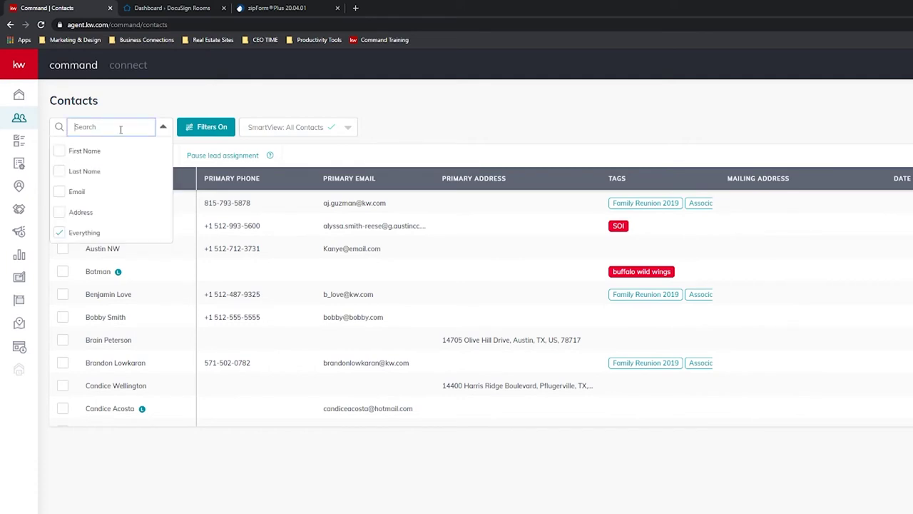
{"action": "type", "text": "aj gu"}
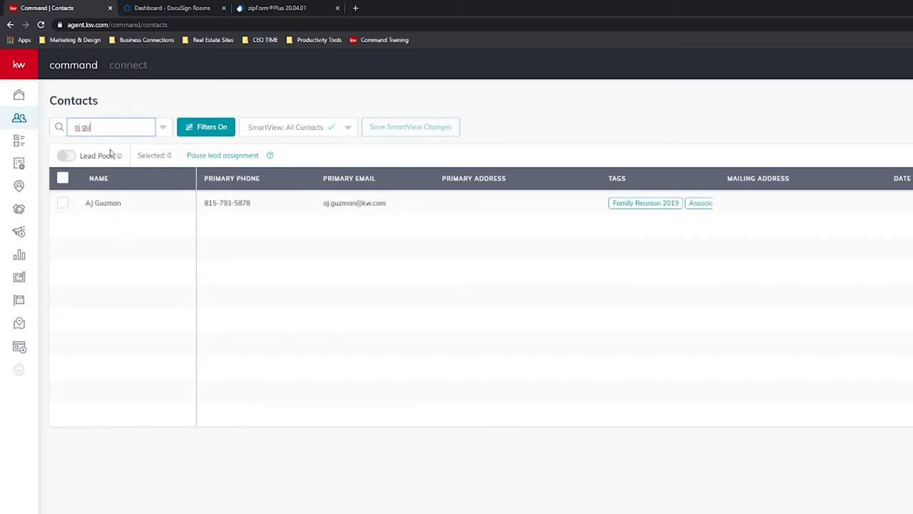
{"action": "left_click", "coordinate": [104, 204]}
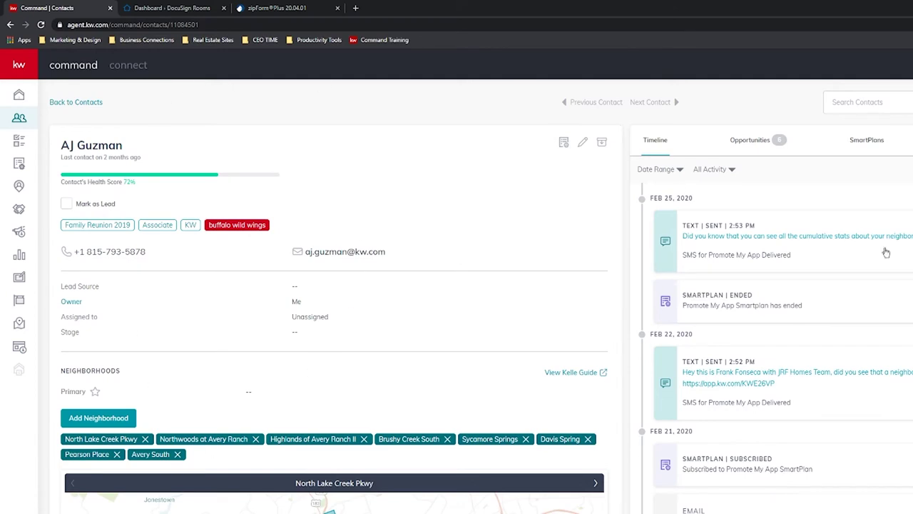
{"action": "left_click", "coordinate": [81, 106]}
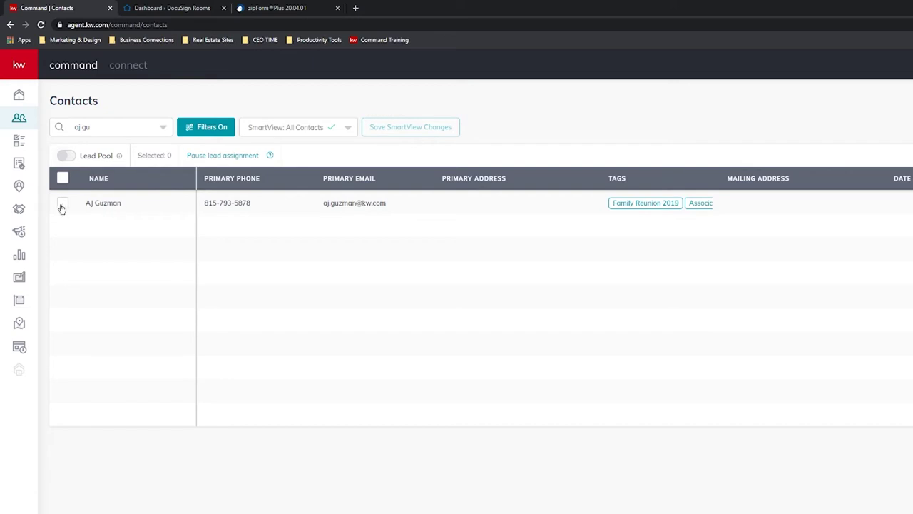
{"action": "left_click", "coordinate": [105, 204]}
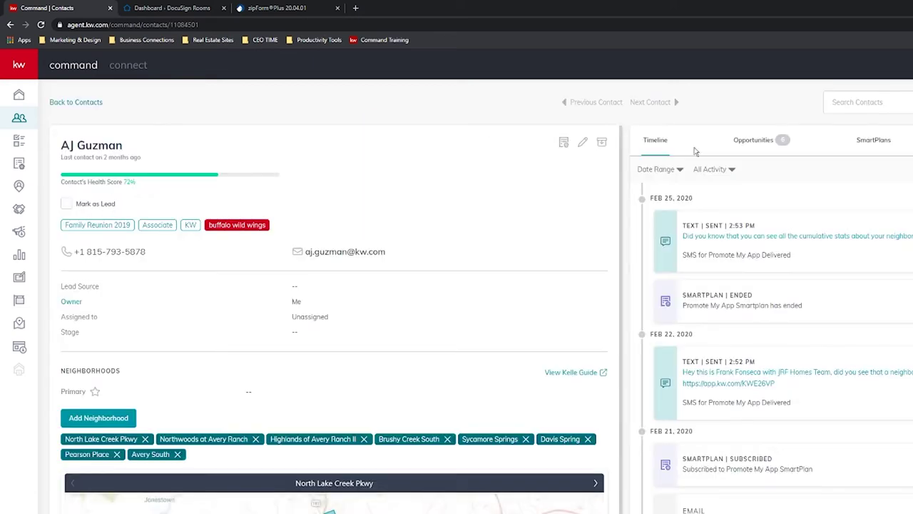
{"action": "scroll", "coordinate": [275, 453], "scroll_direction": "down", "scroll_amount": 4}
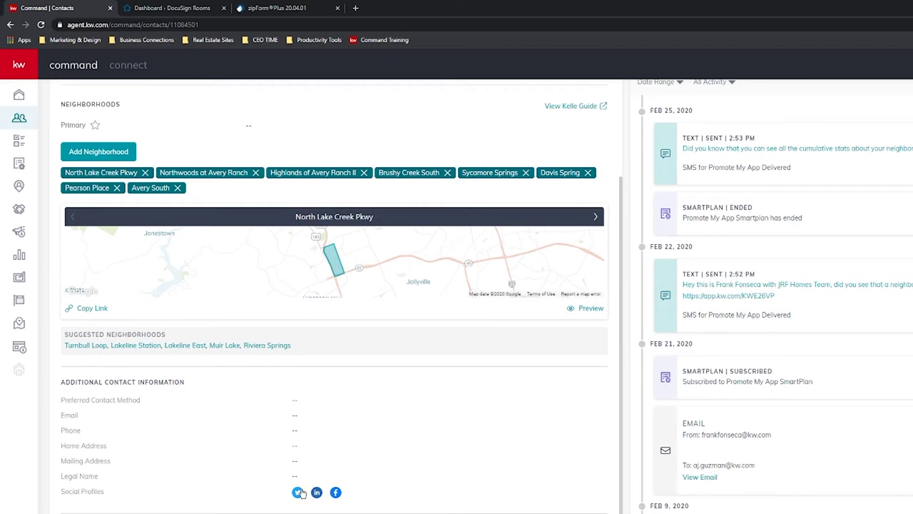
{"action": "scroll", "coordinate": [315, 507], "scroll_direction": "up", "scroll_amount": 2}
{"action": "scroll", "coordinate": [473, 321], "scroll_direction": "up", "scroll_amount": 2}
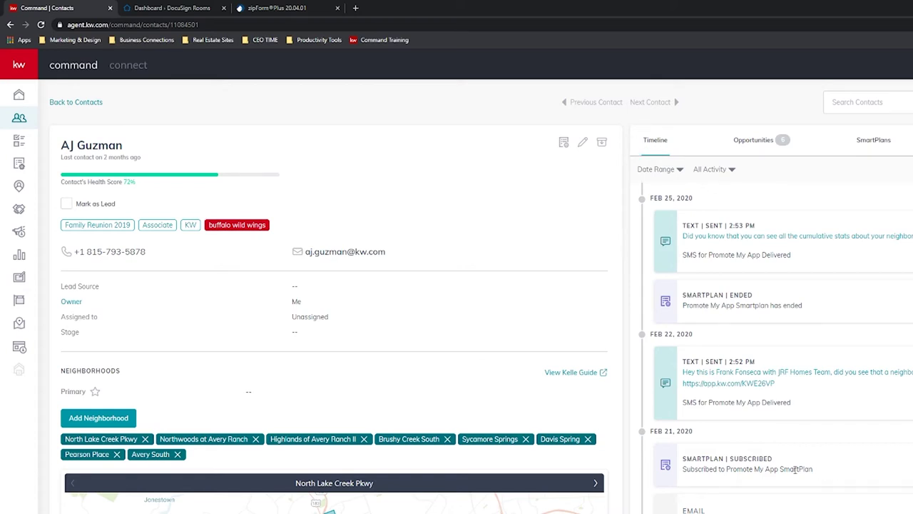
{"action": "scroll", "coordinate": [795, 468], "scroll_direction": "down", "scroll_amount": 3}
{"action": "scroll", "coordinate": [756, 371], "scroll_direction": "up", "scroll_amount": 3}
Switch to the Opportunities tab and review the contact's Buyer, Landlord and Listing opportunities.
{"action": "left_click", "coordinate": [758, 144]}
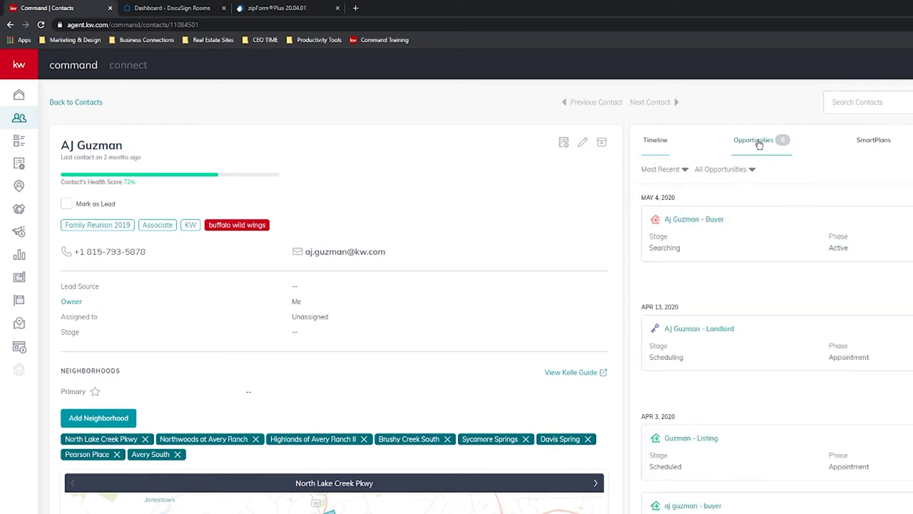
{"action": "scroll", "coordinate": [720, 499], "scroll_direction": "down", "scroll_amount": 2}
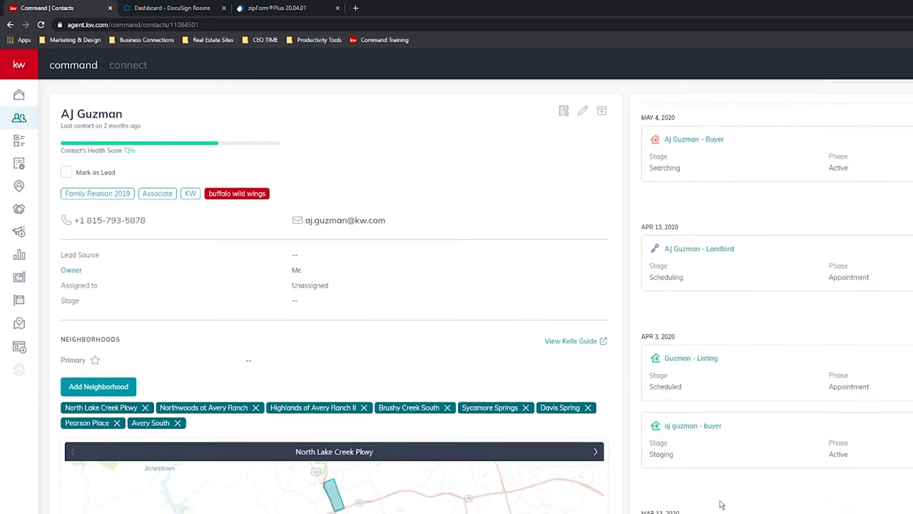
{"action": "scroll", "coordinate": [720, 505], "scroll_direction": "down", "scroll_amount": 2}
{"action": "scroll", "coordinate": [791, 420], "scroll_direction": "up", "scroll_amount": 3}
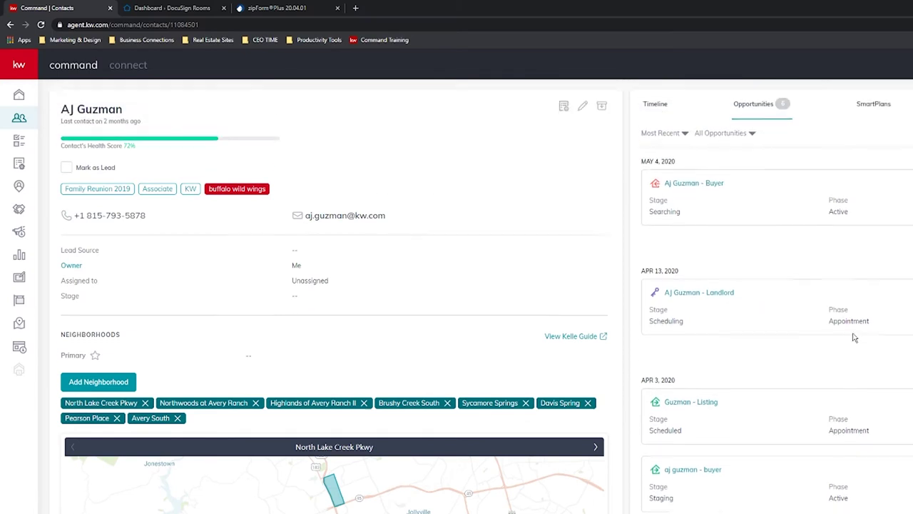
{"action": "scroll", "coordinate": [849, 343], "scroll_direction": "up", "scroll_amount": 1}
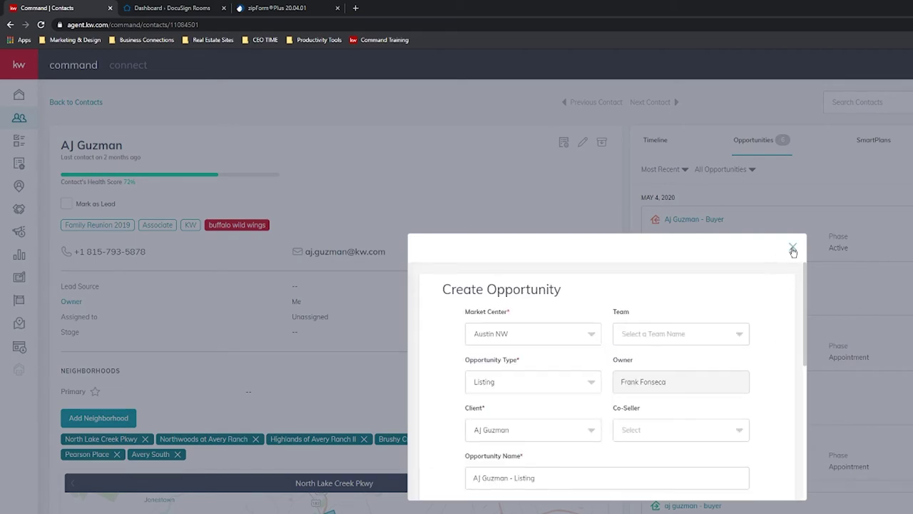
{"action": "left_click", "coordinate": [792, 246]}
{"action": "scroll", "coordinate": [801, 282], "scroll_direction": "down", "scroll_amount": 3}
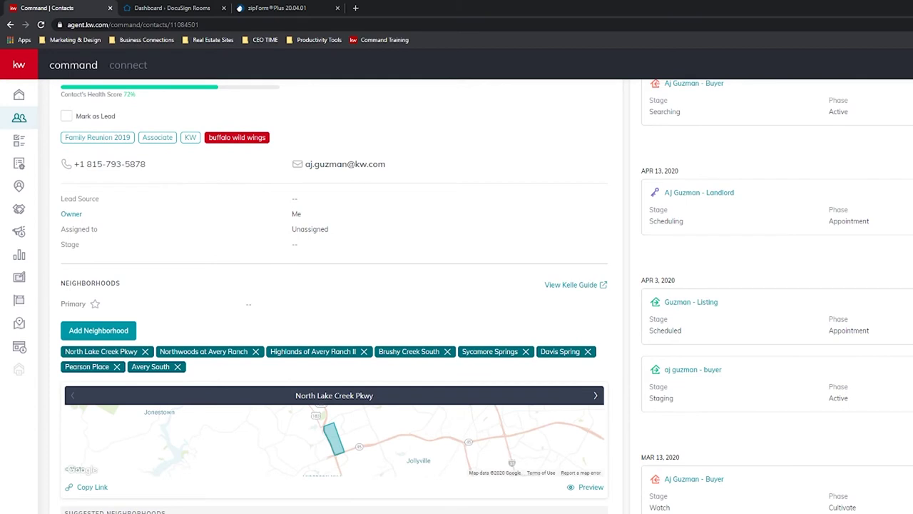
{"action": "scroll", "coordinate": [777, 296], "scroll_direction": "up", "scroll_amount": 1}
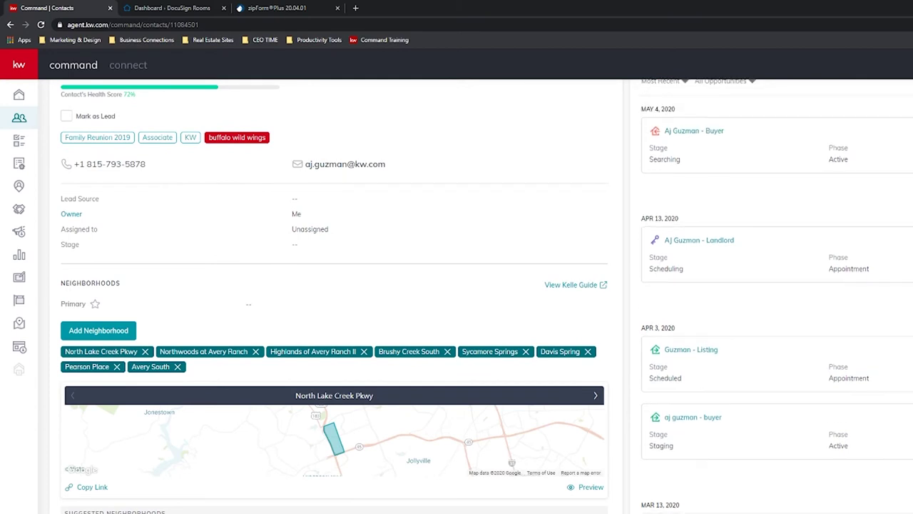
{"action": "scroll", "coordinate": [601, 490], "scroll_direction": "up", "scroll_amount": 2}
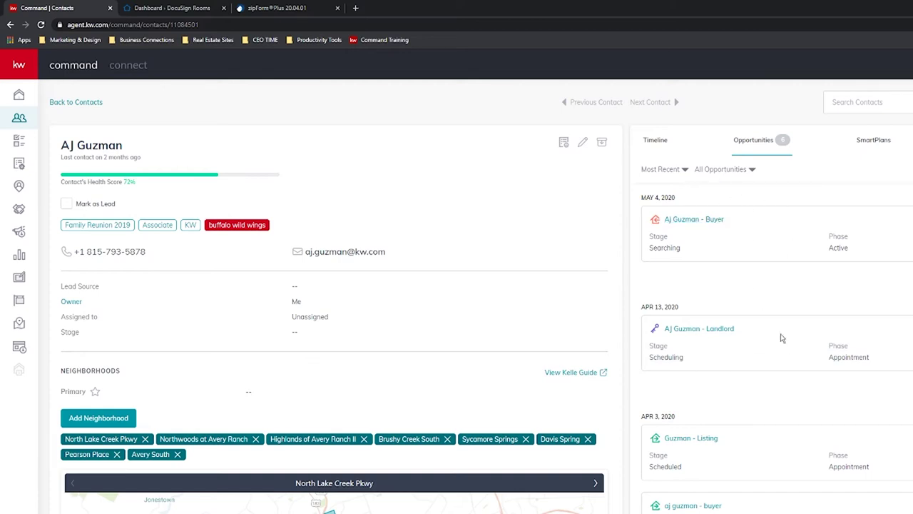
{"action": "scroll", "coordinate": [711, 438], "scroll_direction": "down", "scroll_amount": 1}
{"action": "scroll", "coordinate": [707, 435], "scroll_direction": "up", "scroll_amount": 1}
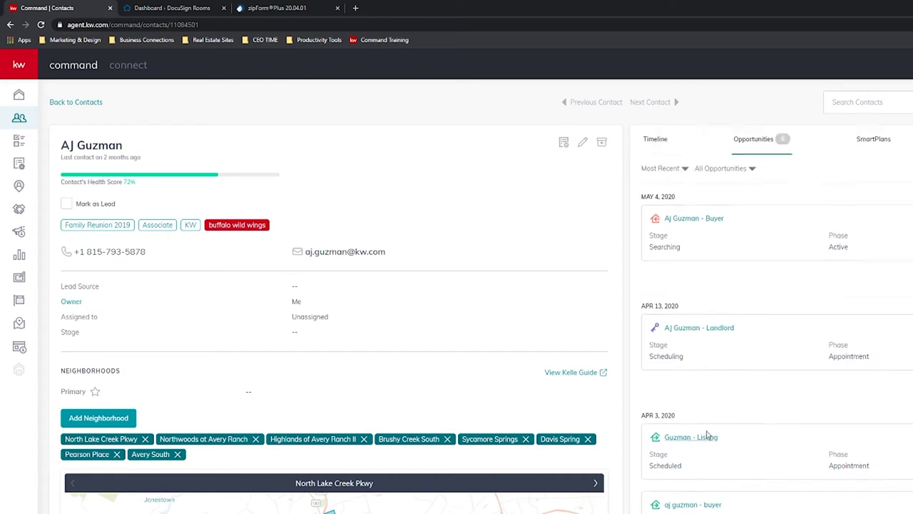
{"action": "scroll", "coordinate": [707, 435], "scroll_direction": "down", "scroll_amount": 2}
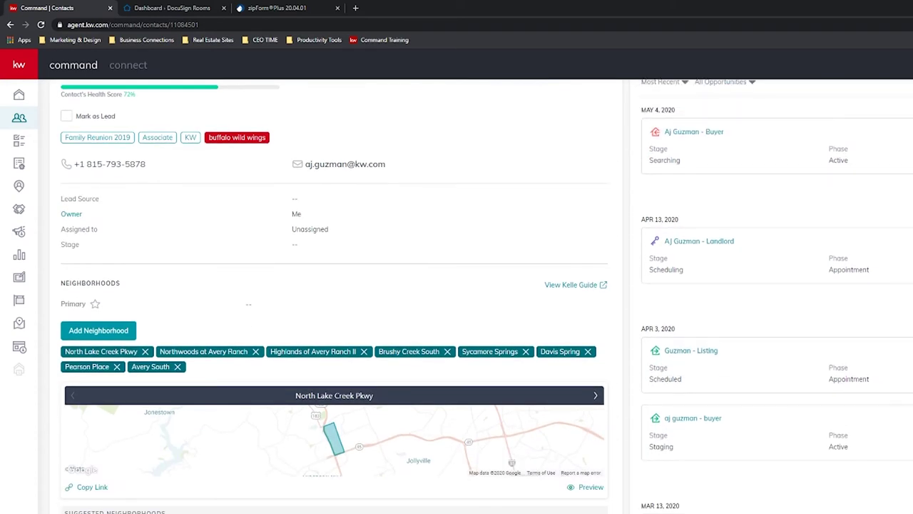
{"action": "scroll", "coordinate": [737, 389], "scroll_direction": "up", "scroll_amount": 2}
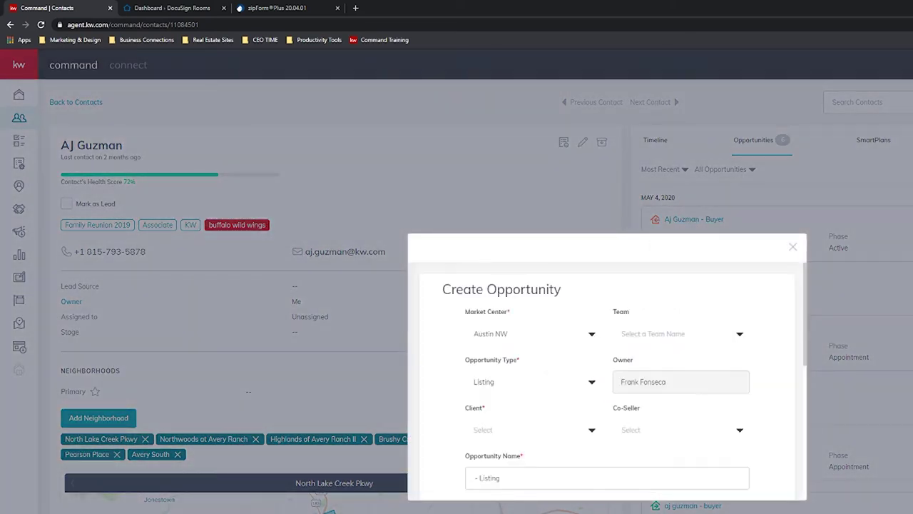
Choose Listing as the new opportunity's type.
{"action": "left_click", "coordinate": [591, 382]}
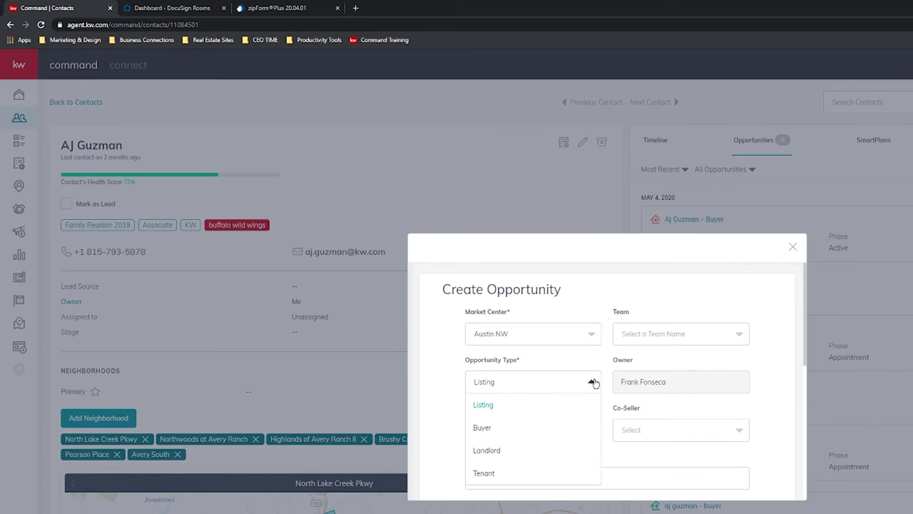
{"action": "left_click", "coordinate": [592, 380]}
{"action": "left_click", "coordinate": [588, 385]}
{"action": "left_click", "coordinate": [613, 393]}
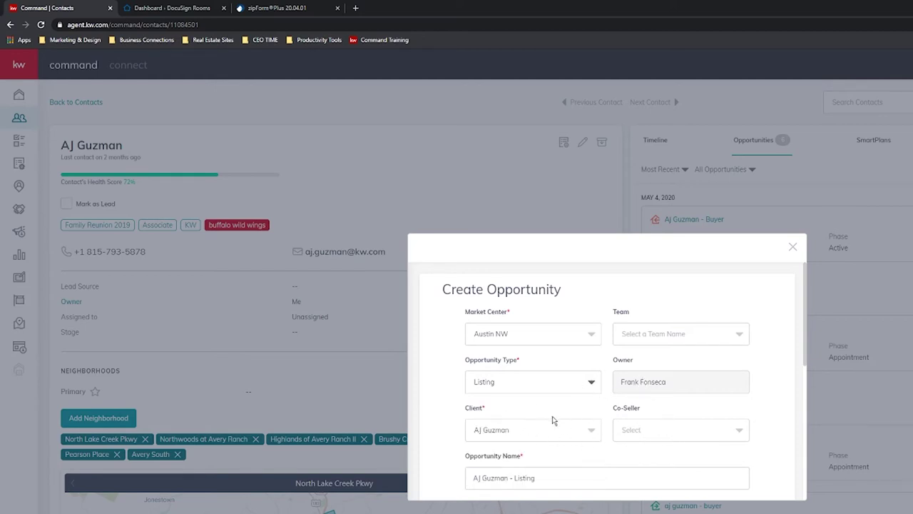
Search contacts for a co-seller, then clear the search and leave Co-Seller empty.
{"action": "left_click", "coordinate": [723, 430]}
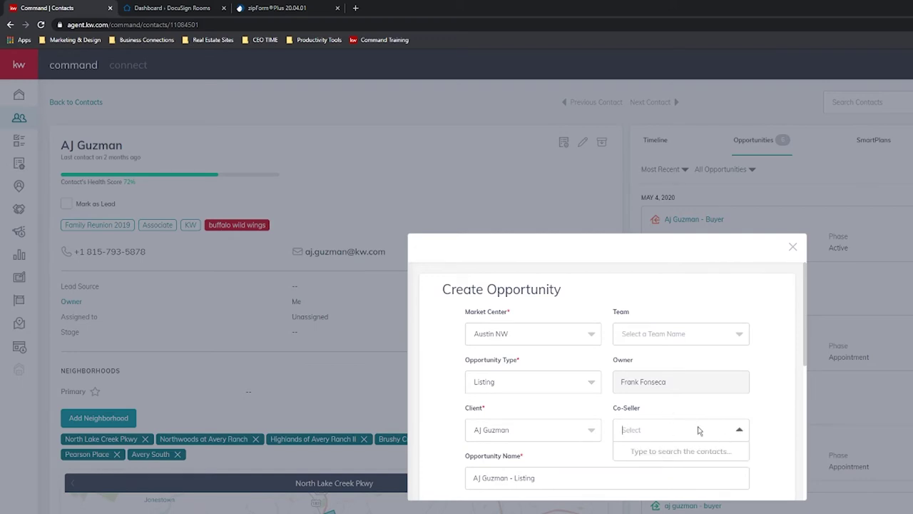
{"action": "type", "text": "frank"}
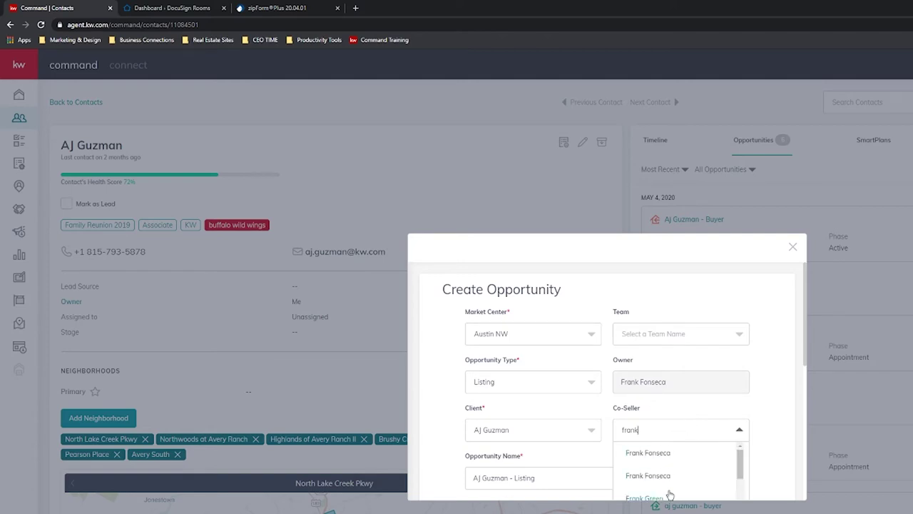
{"action": "key", "text": "ctrl+a"}
{"action": "key", "text": "BackSpace"}
{"action": "left_click", "coordinate": [599, 404]}
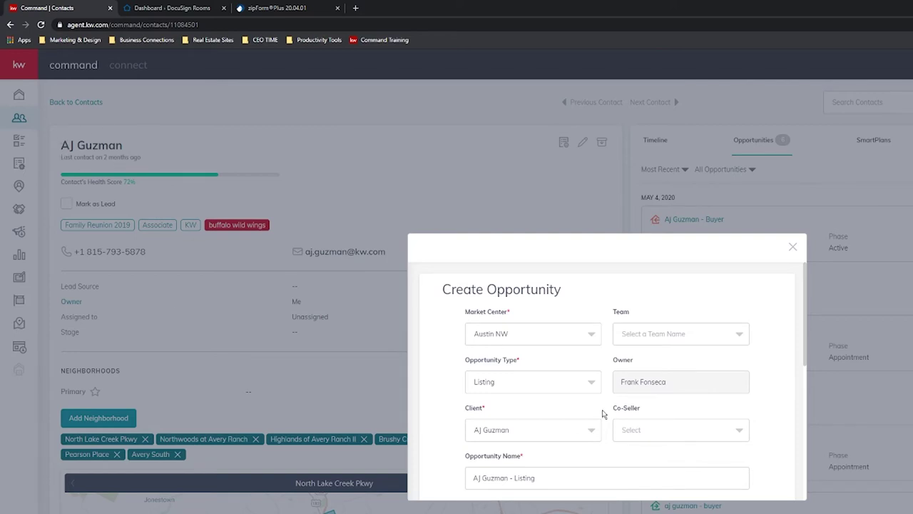
{"action": "scroll", "coordinate": [525, 392], "scroll_direction": "down", "scroll_amount": 1}
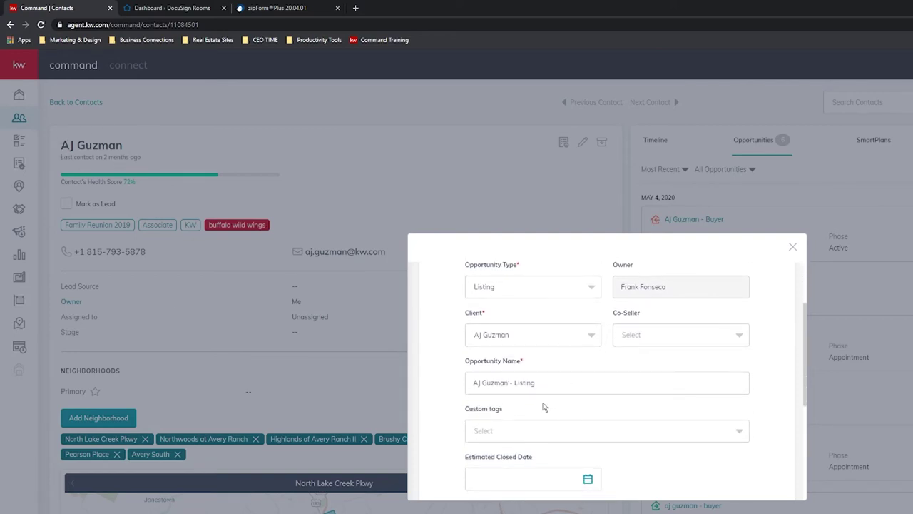
{"action": "scroll", "coordinate": [638, 425], "scroll_direction": "down", "scroll_amount": 1}
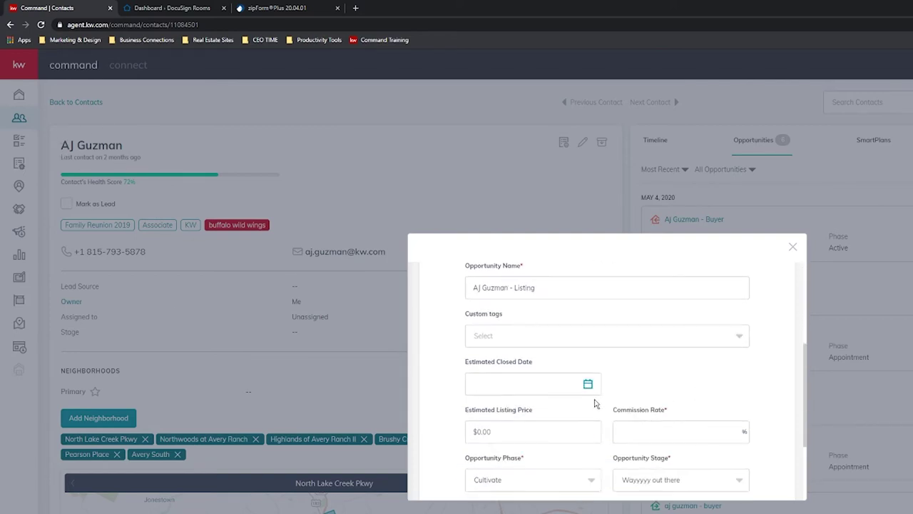
{"action": "scroll", "coordinate": [642, 428], "scroll_direction": "up", "scroll_amount": 3}
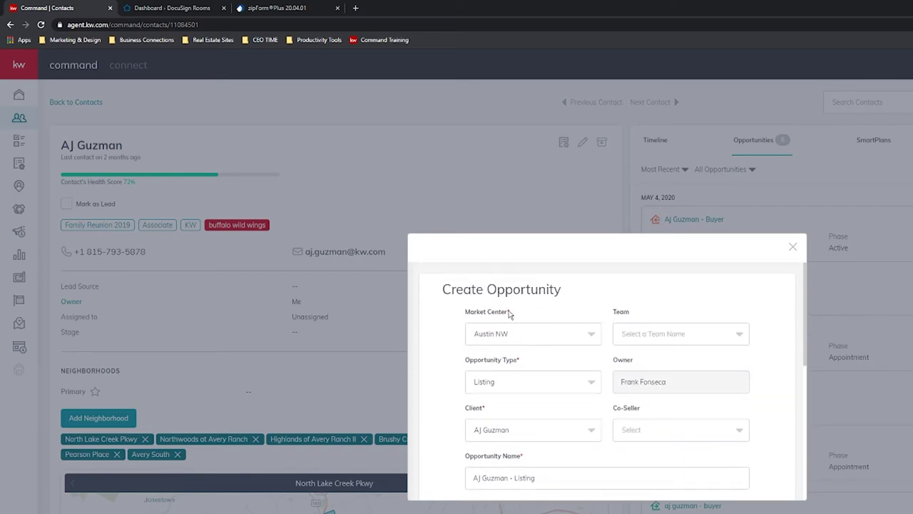
{"action": "left_click", "coordinate": [735, 335]}
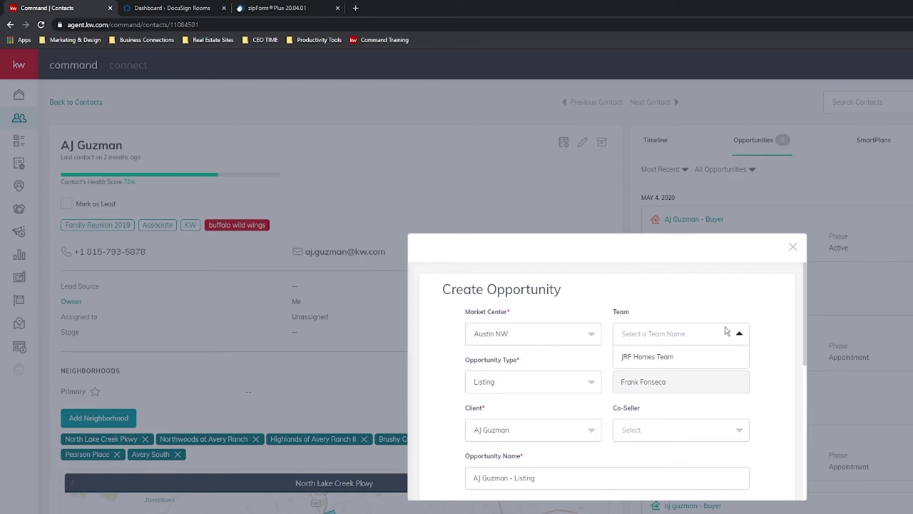
{"action": "left_click", "coordinate": [656, 358]}
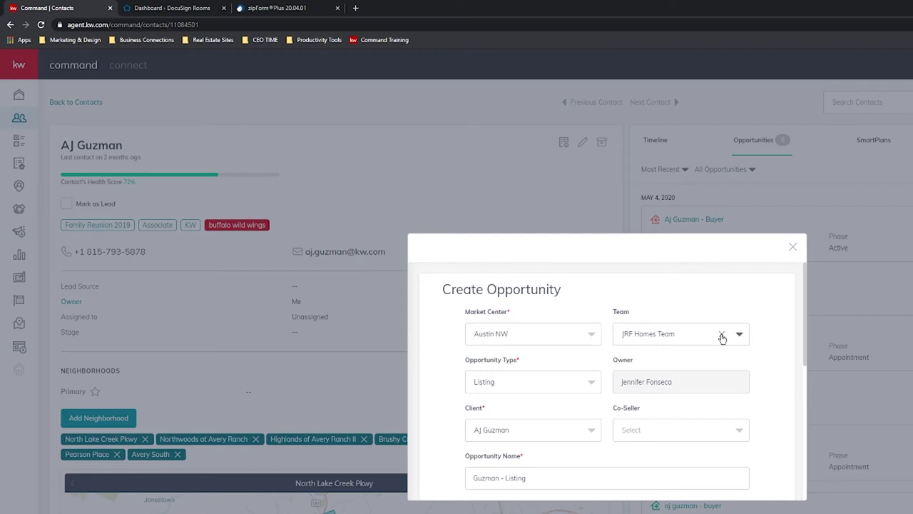
{"action": "left_click", "coordinate": [722, 335]}
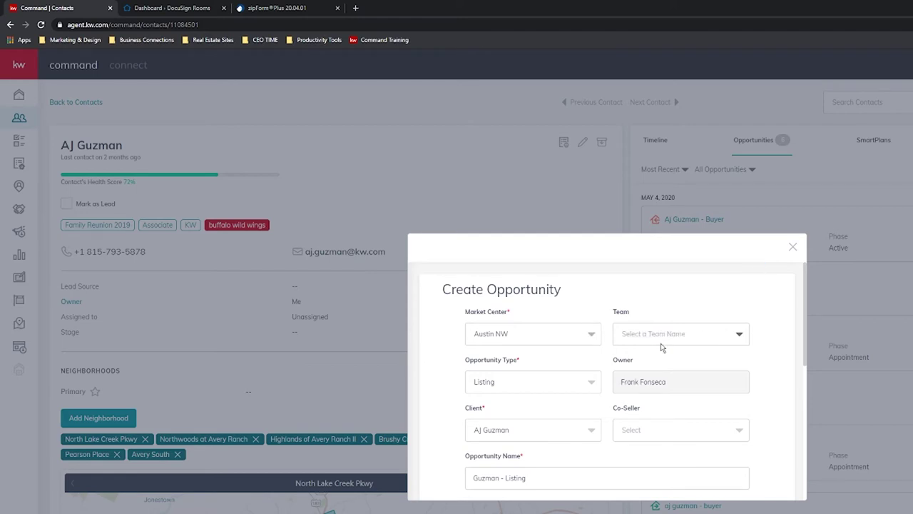
{"action": "left_click", "coordinate": [735, 335]}
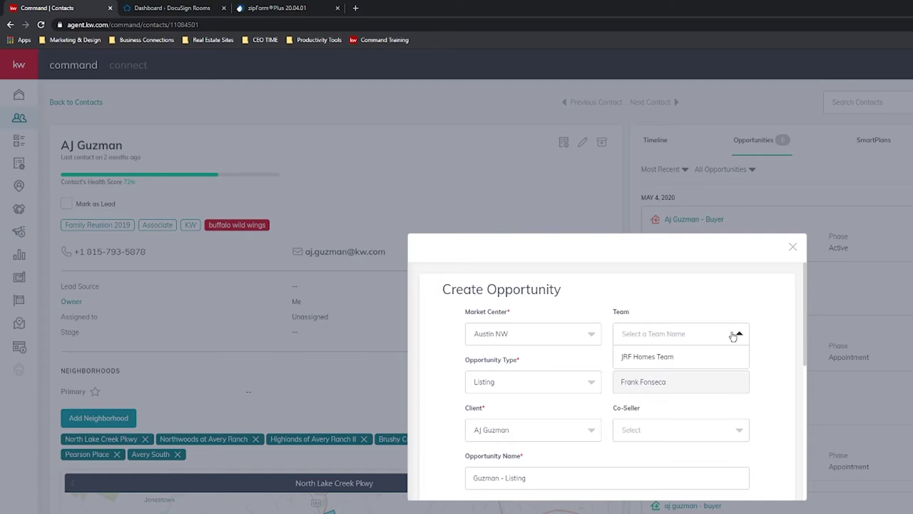
{"action": "left_click", "coordinate": [660, 358]}
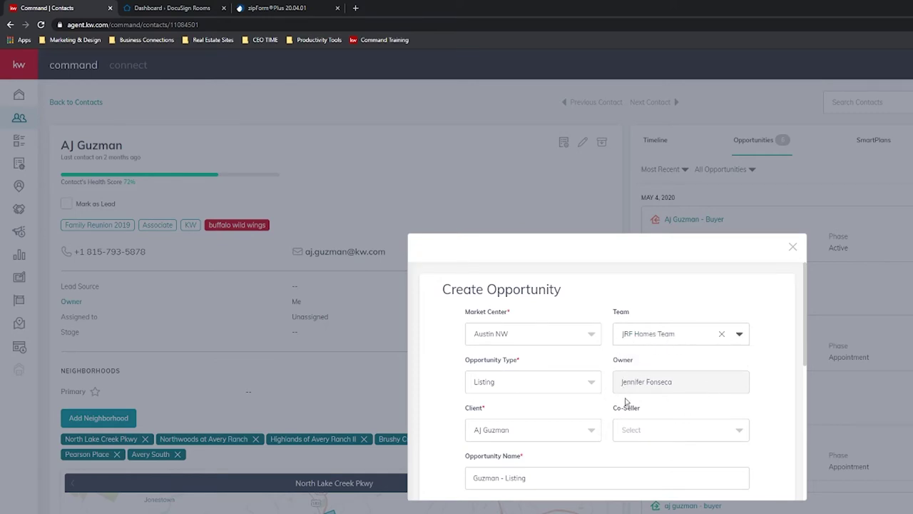
{"action": "left_click", "coordinate": [722, 335]}
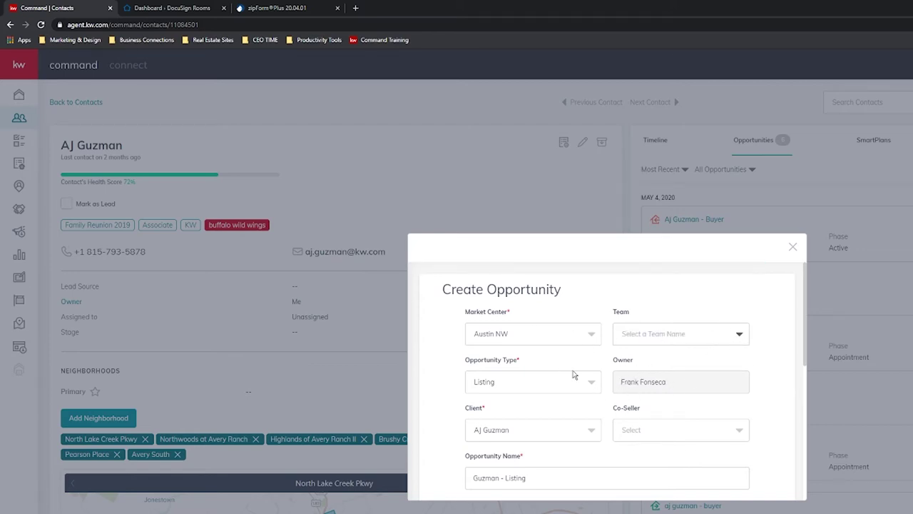
Enter a commission rate of 3 in the Create Opportunity form.
{"action": "scroll", "coordinate": [591, 340], "scroll_direction": "down", "scroll_amount": 5}
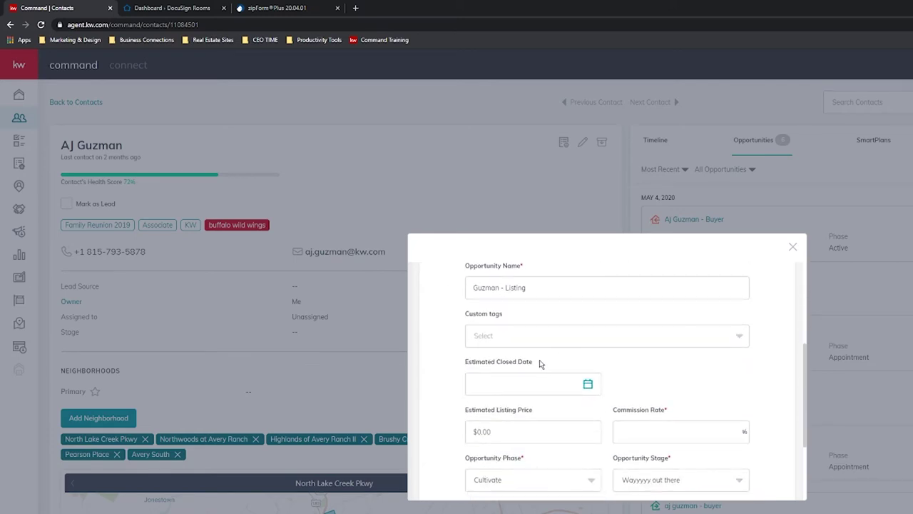
{"action": "left_click", "coordinate": [645, 382]}
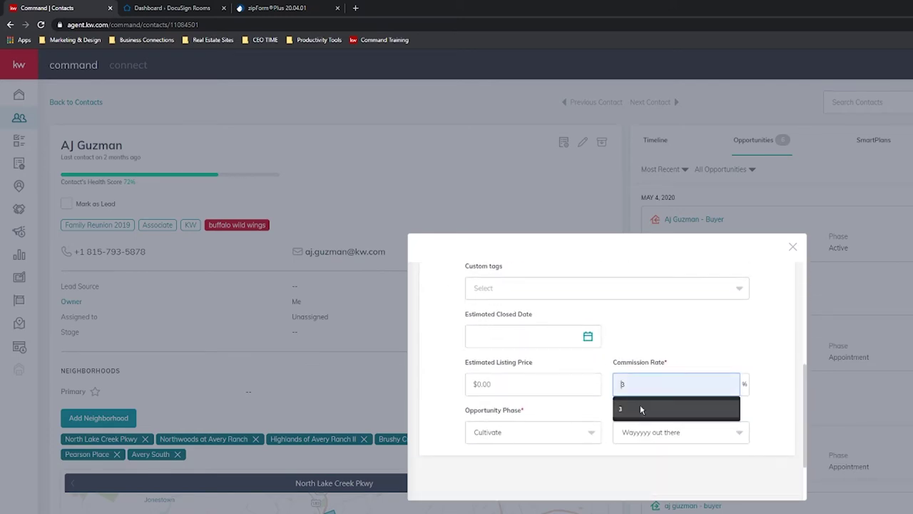
{"action": "left_click", "coordinate": [640, 404]}
{"action": "scroll", "coordinate": [642, 345], "scroll_direction": "up", "scroll_amount": 3}
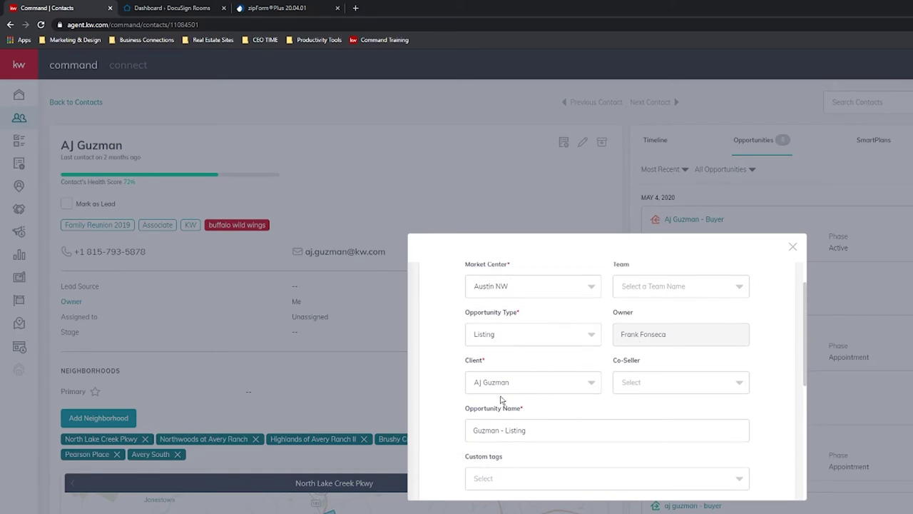
{"action": "scroll", "coordinate": [578, 391], "scroll_direction": "down", "scroll_amount": 3}
{"action": "scroll", "coordinate": [649, 391], "scroll_direction": "up", "scroll_amount": 1}
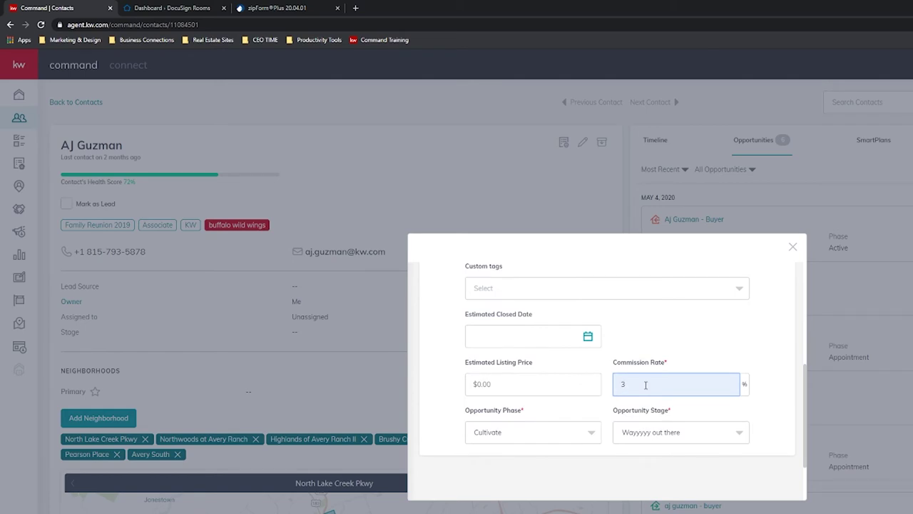
{"action": "key", "text": "BackSpace"}
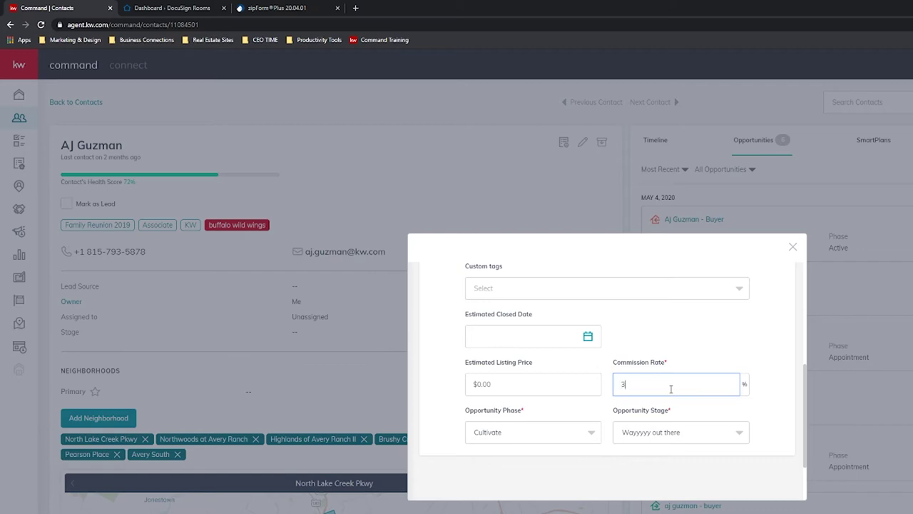
{"action": "scroll", "coordinate": [516, 301], "scroll_direction": "down", "scroll_amount": 2}
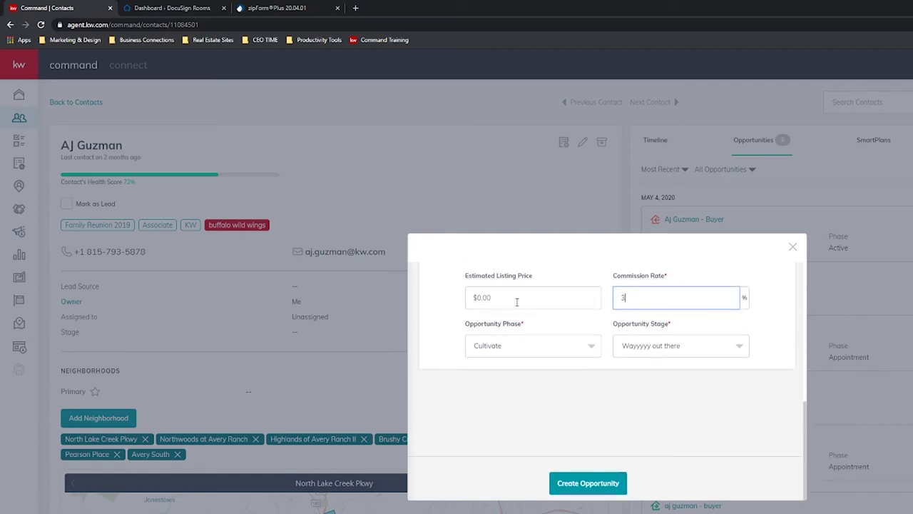
Set the Opportunity Phase to Active after trying Appointment and the stage choices.
{"action": "left_click", "coordinate": [560, 348]}
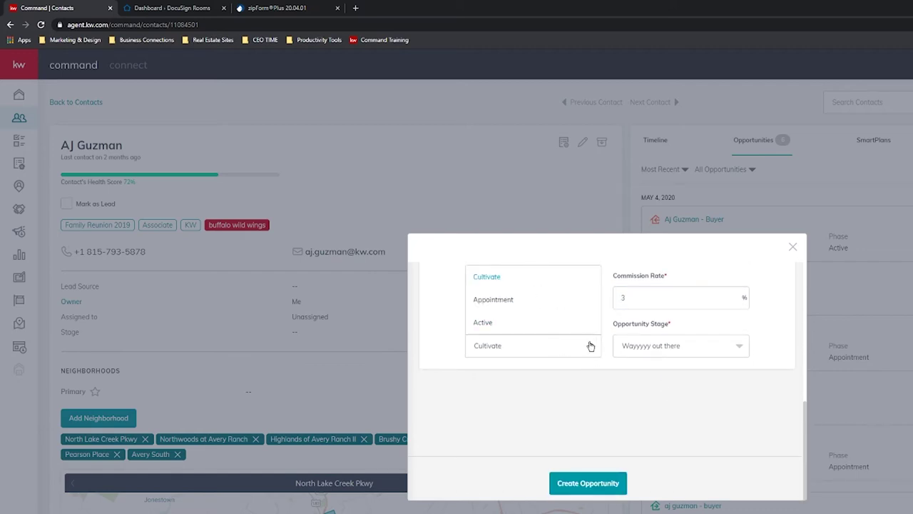
{"action": "left_click", "coordinate": [590, 345]}
{"action": "left_click", "coordinate": [520, 340]}
{"action": "left_click", "coordinate": [507, 303]}
{"action": "left_click", "coordinate": [548, 343]}
{"action": "left_click", "coordinate": [509, 322]}
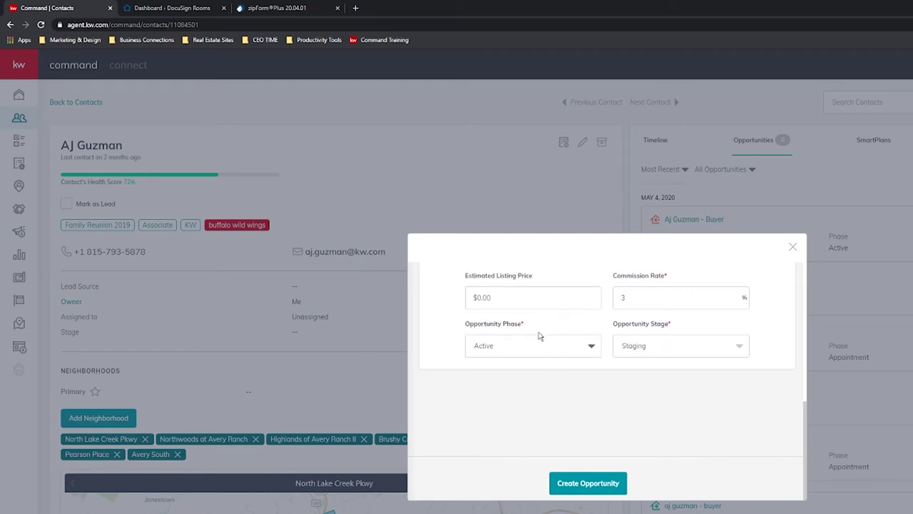
{"action": "left_click", "coordinate": [580, 349]}
{"action": "left_click", "coordinate": [507, 303]}
{"action": "left_click", "coordinate": [685, 349]}
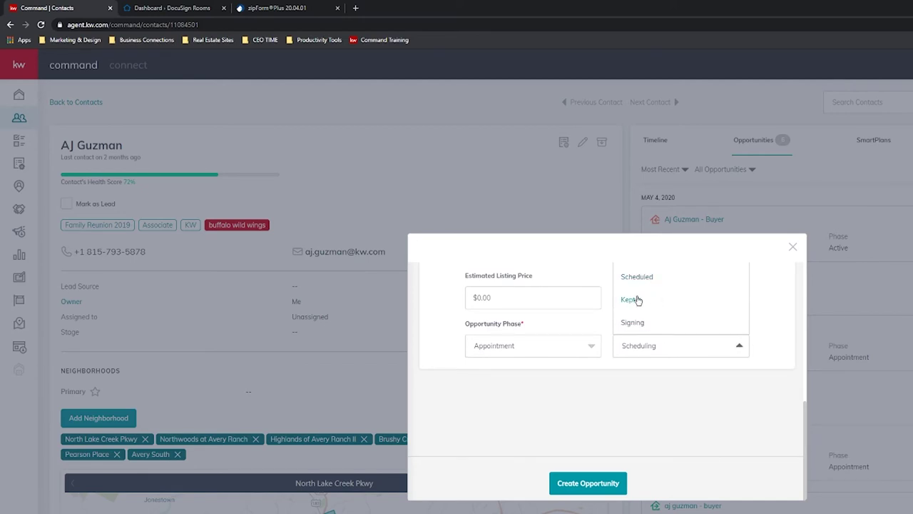
{"action": "scroll", "coordinate": [669, 341], "scroll_direction": "up", "scroll_amount": 2}
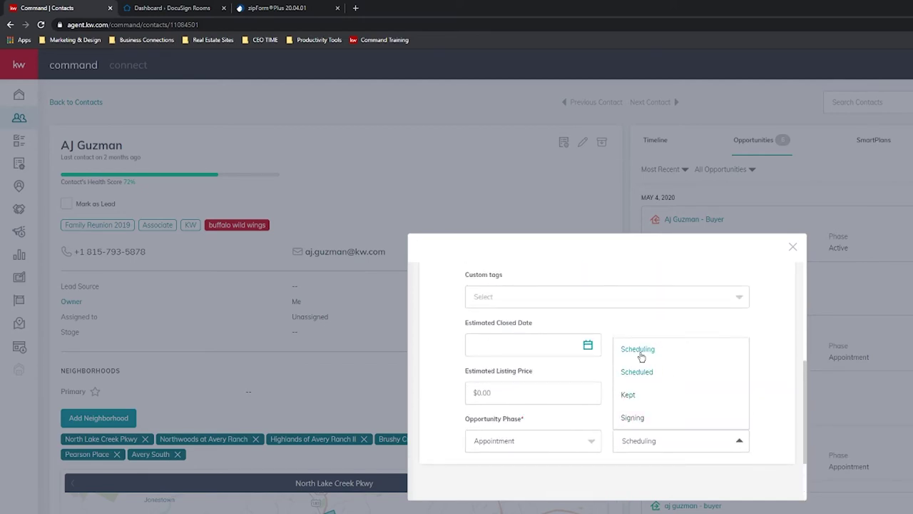
{"action": "left_click", "coordinate": [739, 450]}
{"action": "left_click", "coordinate": [692, 443]}
{"action": "left_click", "coordinate": [591, 444]}
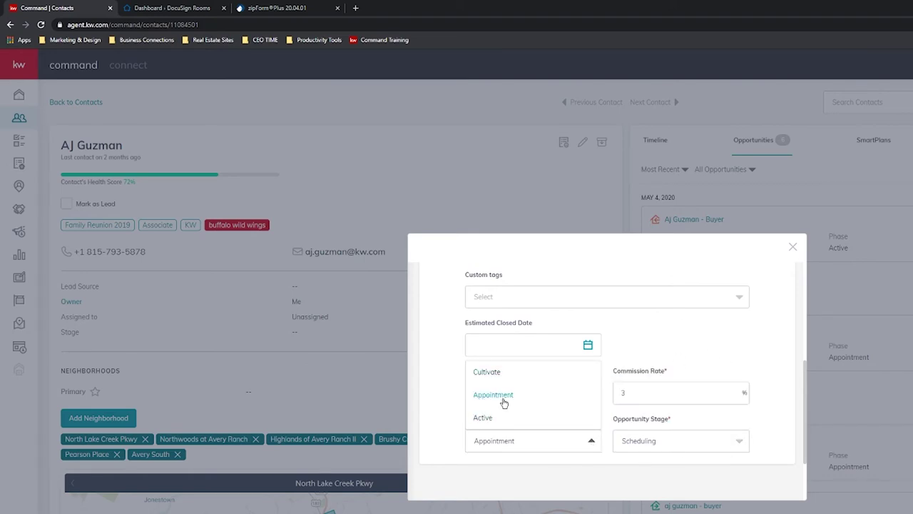
{"action": "left_click", "coordinate": [492, 418]}
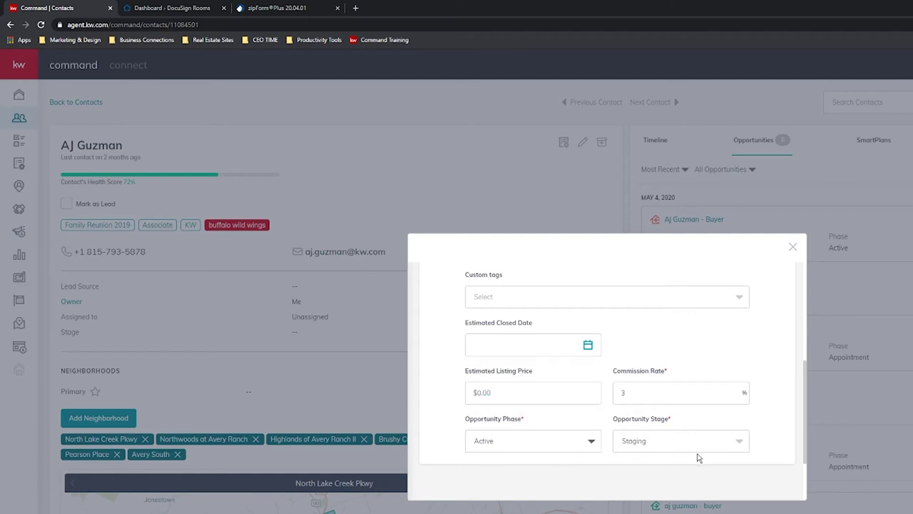
Submit the form to create the listing opportunity.
{"action": "scroll", "coordinate": [604, 402], "scroll_direction": "down", "scroll_amount": 3}
{"action": "scroll", "coordinate": [571, 434], "scroll_direction": "up", "scroll_amount": 5}
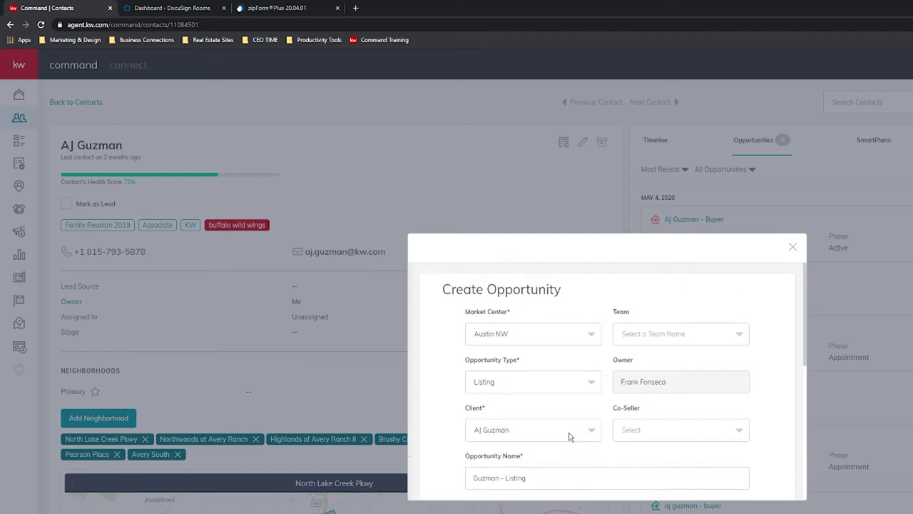
{"action": "scroll", "coordinate": [616, 397], "scroll_direction": "down", "scroll_amount": 4}
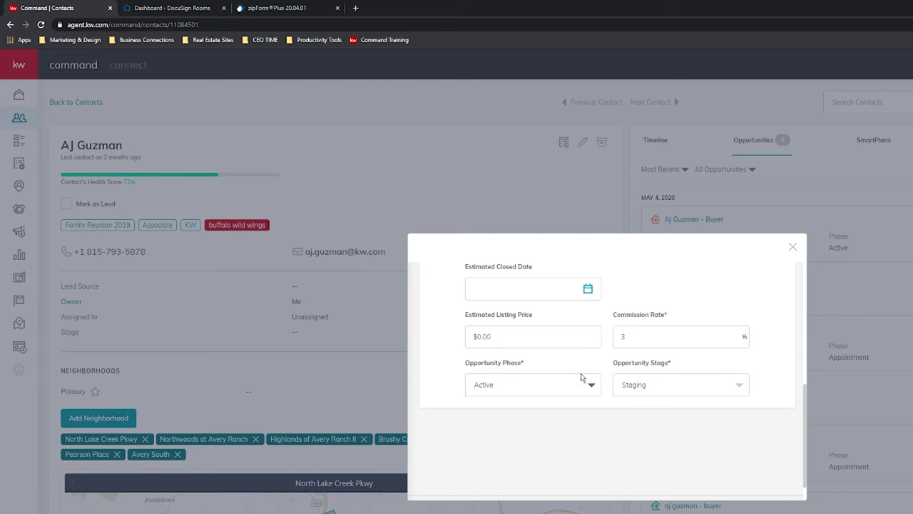
{"action": "scroll", "coordinate": [603, 364], "scroll_direction": "down", "scroll_amount": 1}
{"action": "scroll", "coordinate": [581, 438], "scroll_direction": "down", "scroll_amount": 2}
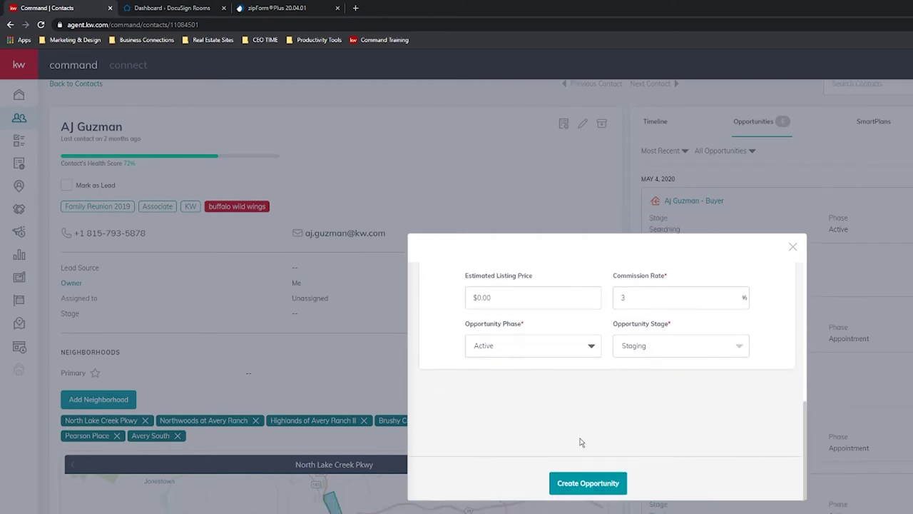
{"action": "left_click", "coordinate": [610, 484]}
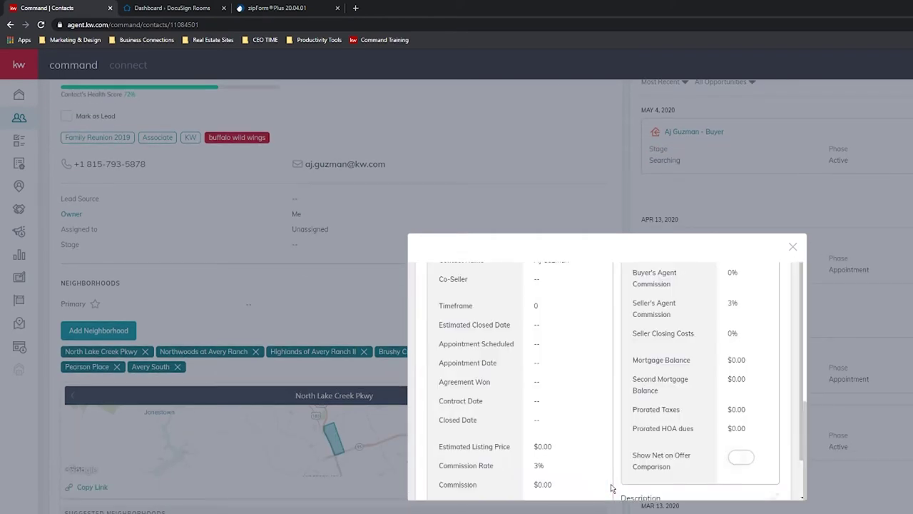
Close the new opportunity's summary and open its listing details page in a separate tab.
{"action": "scroll", "coordinate": [611, 488], "scroll_direction": "up", "scroll_amount": 5}
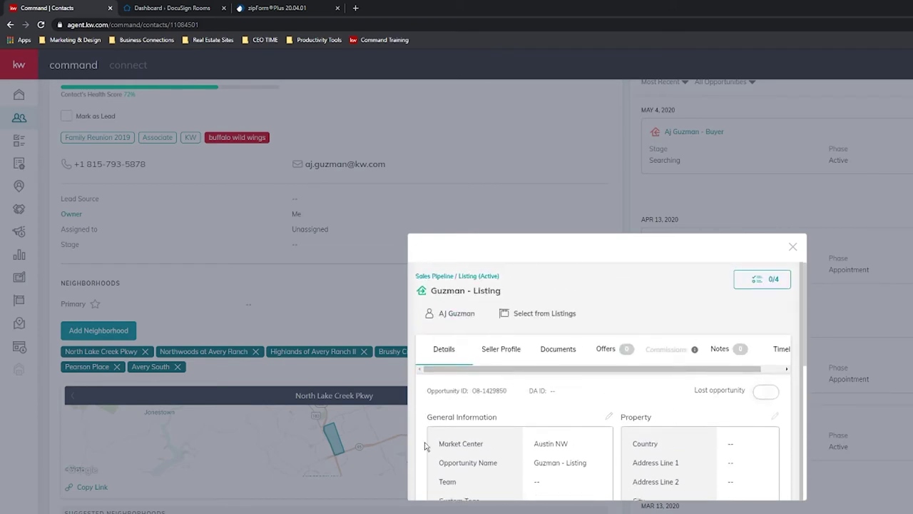
{"action": "scroll", "coordinate": [553, 358], "scroll_direction": "down", "scroll_amount": 1}
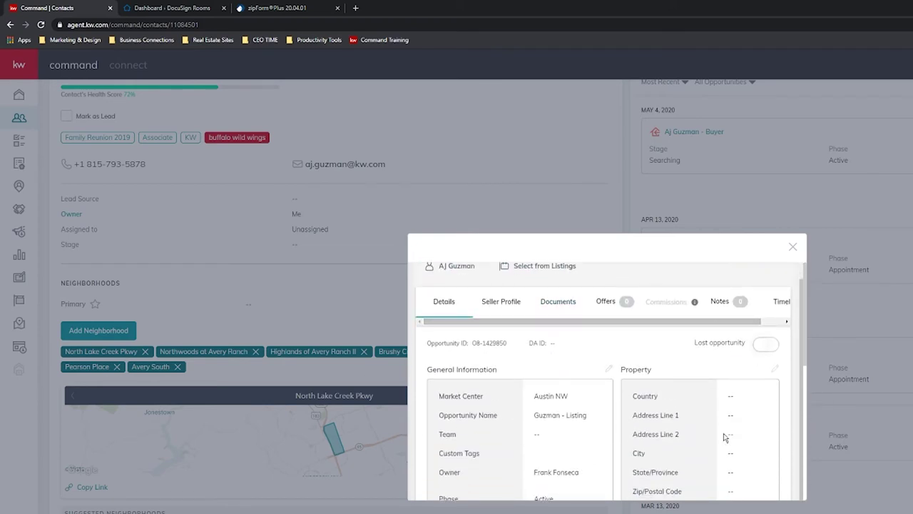
{"action": "left_click", "coordinate": [794, 248]}
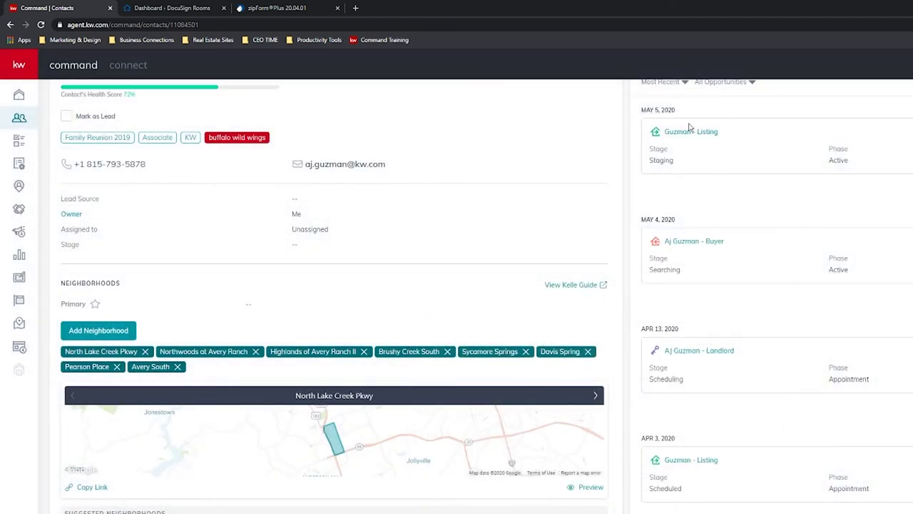
{"action": "scroll", "coordinate": [662, 214], "scroll_direction": "up", "scroll_amount": 2}
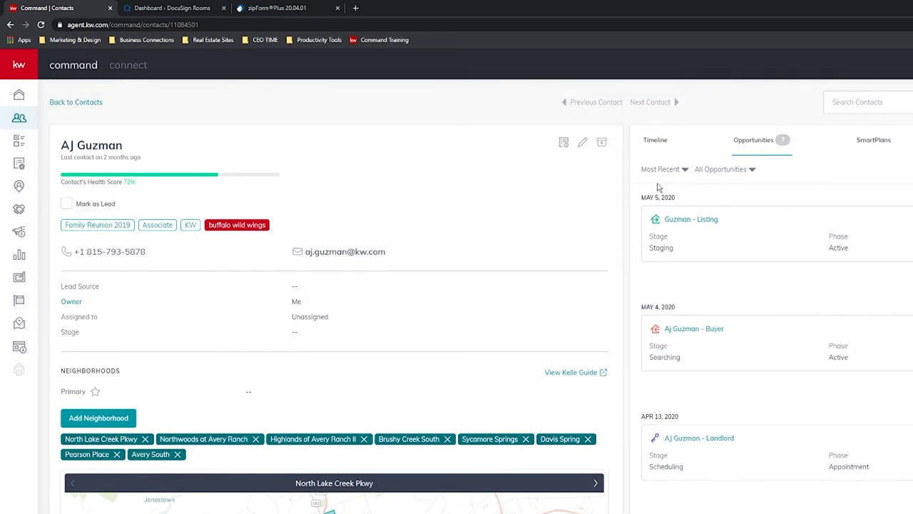
{"action": "left_click", "coordinate": [691, 220]}
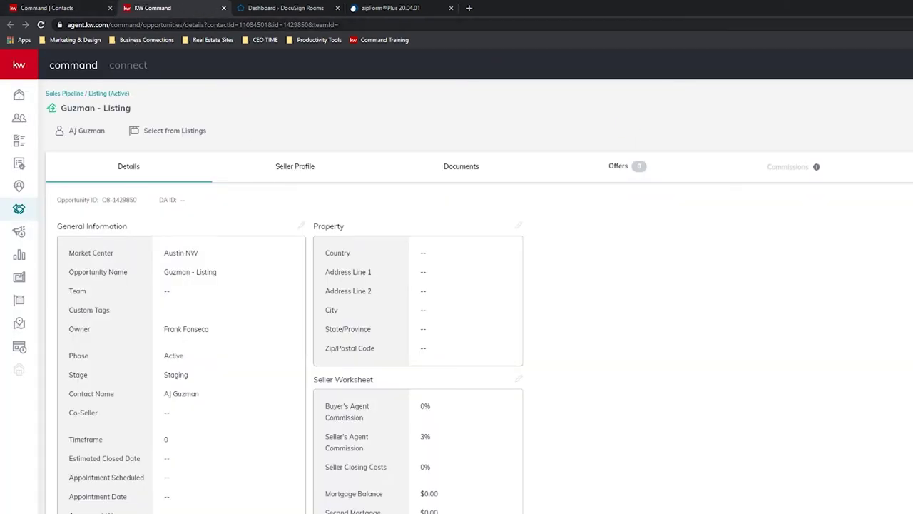
{"action": "left_click", "coordinate": [103, 12]}
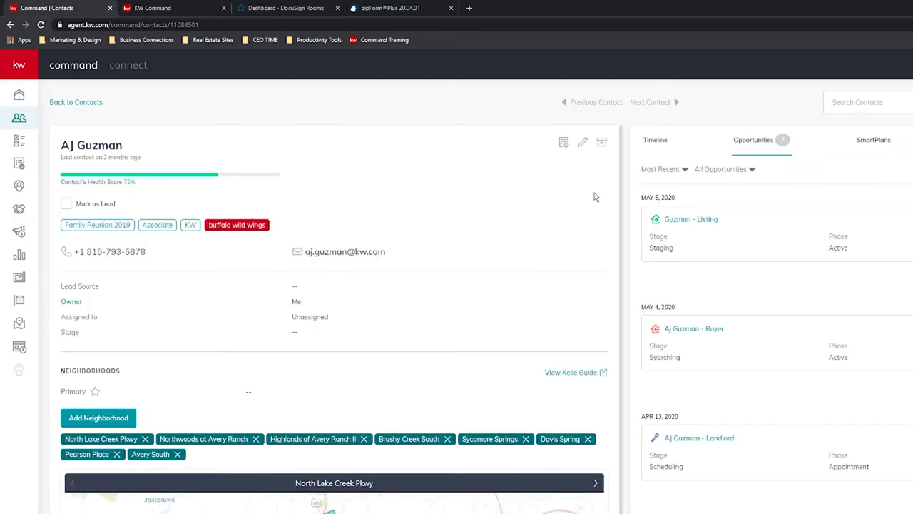
{"action": "left_click", "coordinate": [679, 220]}
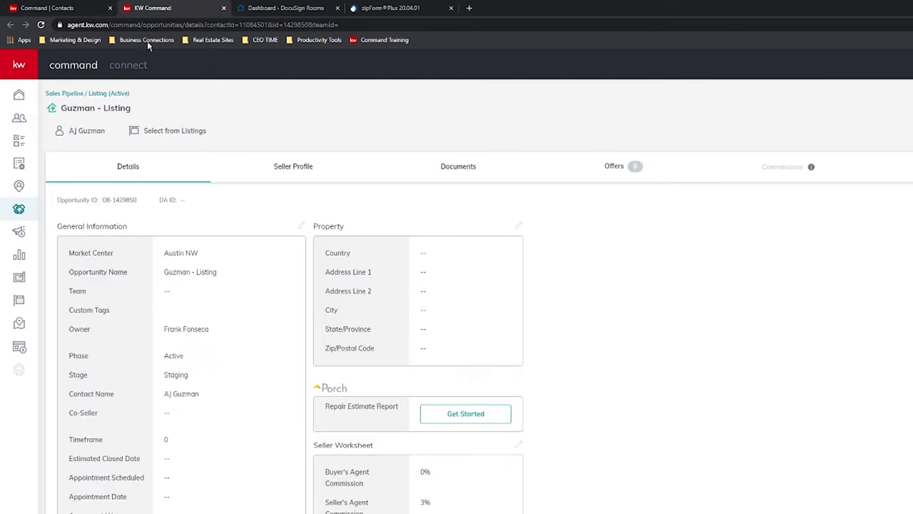
{"action": "scroll", "coordinate": [550, 347], "scroll_direction": "down", "scroll_amount": 1}
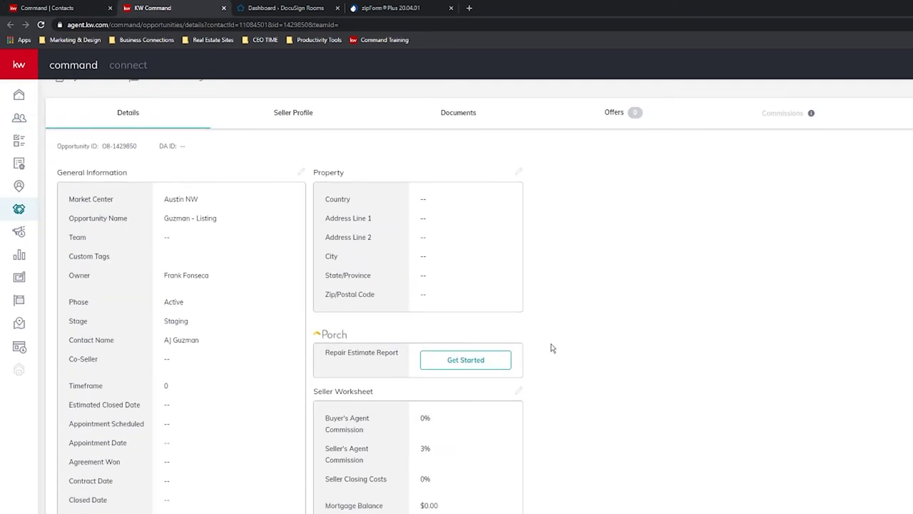
{"action": "scroll", "coordinate": [646, 464], "scroll_direction": "up", "scroll_amount": 1}
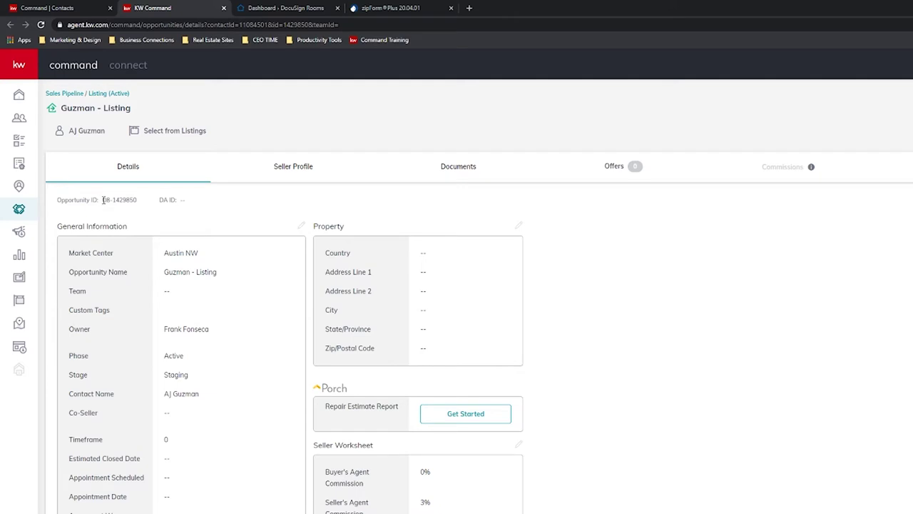
{"action": "left_click_drag", "start_coordinate": [104, 200], "coordinate": [134, 202]}
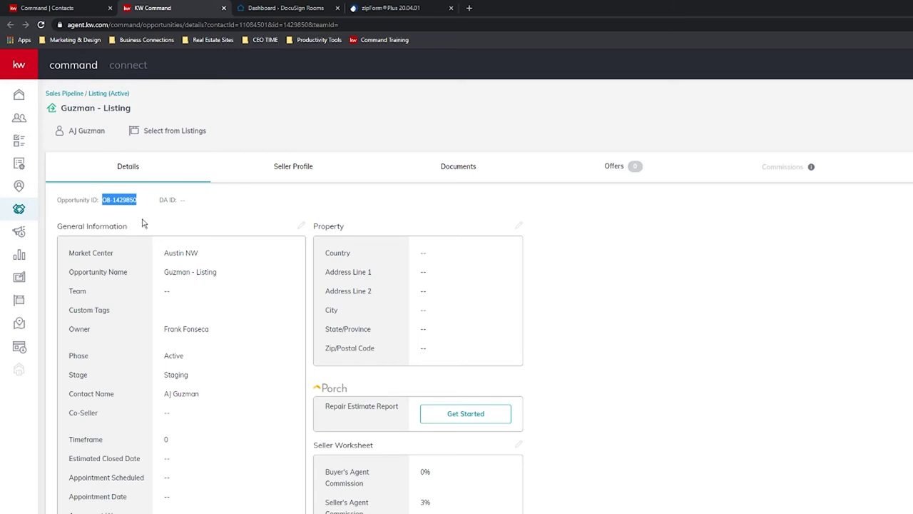
{"action": "left_click", "coordinate": [142, 223]}
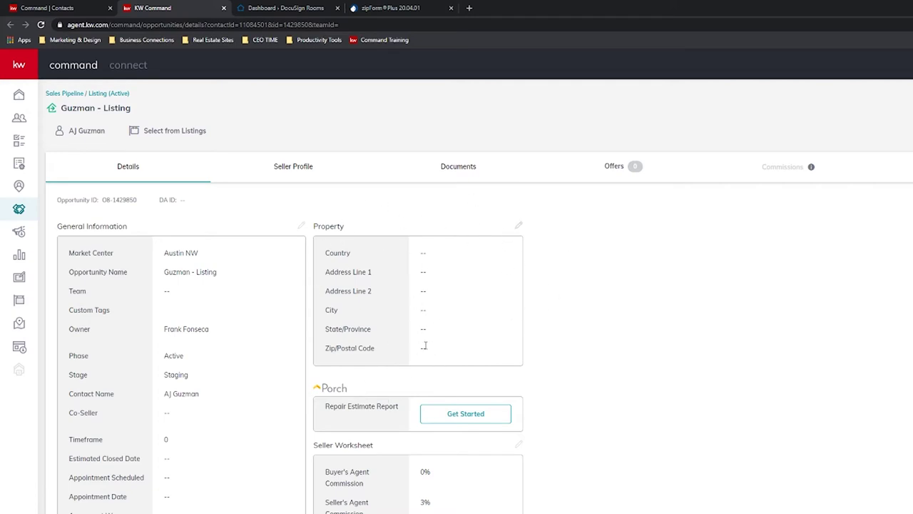
Enter the listing's street address, pick the Austin, TX suggestion and save the property details.
{"action": "left_click", "coordinate": [519, 225]}
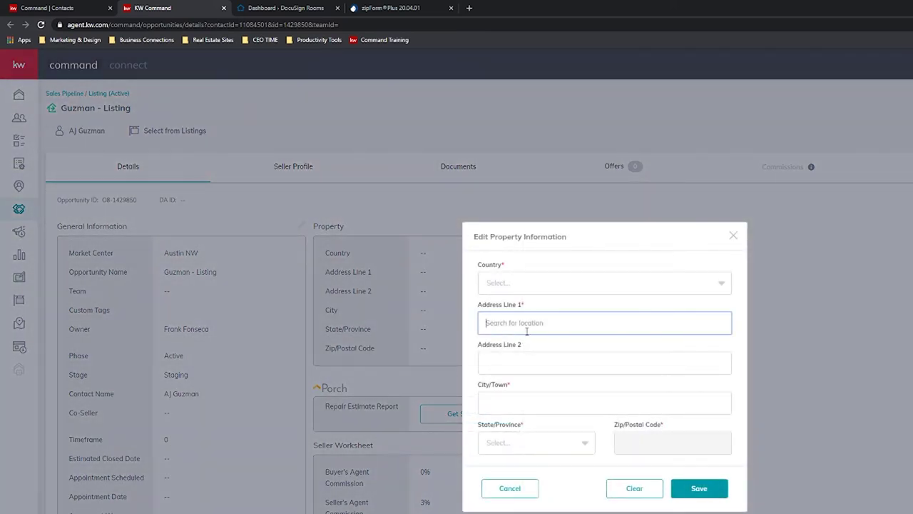
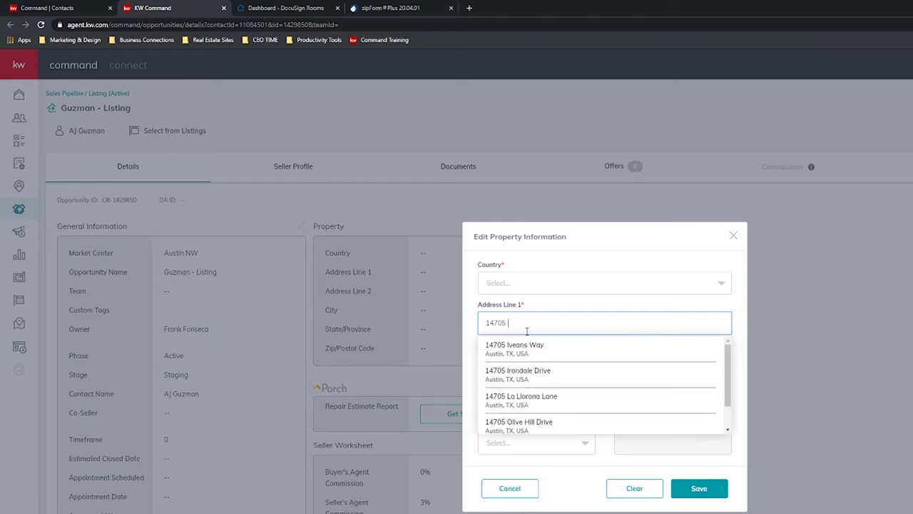
{"action": "left_click", "coordinate": [549, 346]}
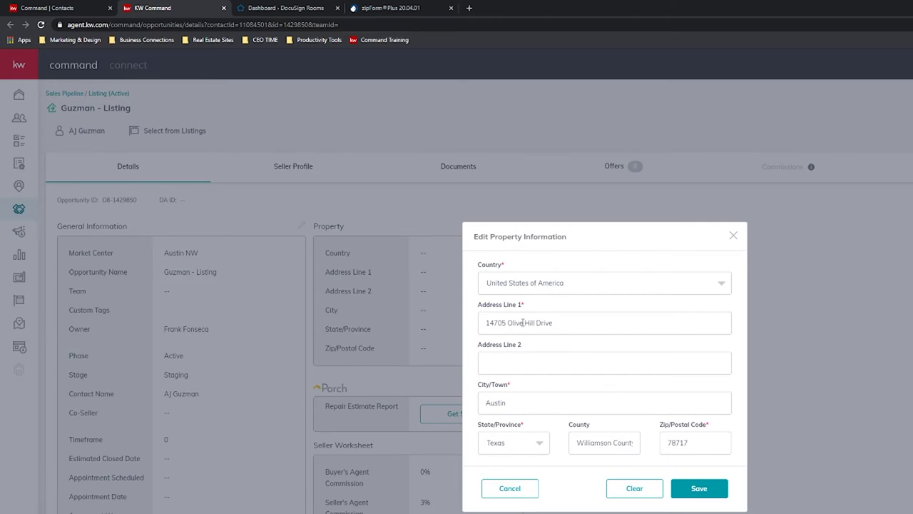
{"action": "left_click", "coordinate": [551, 324]}
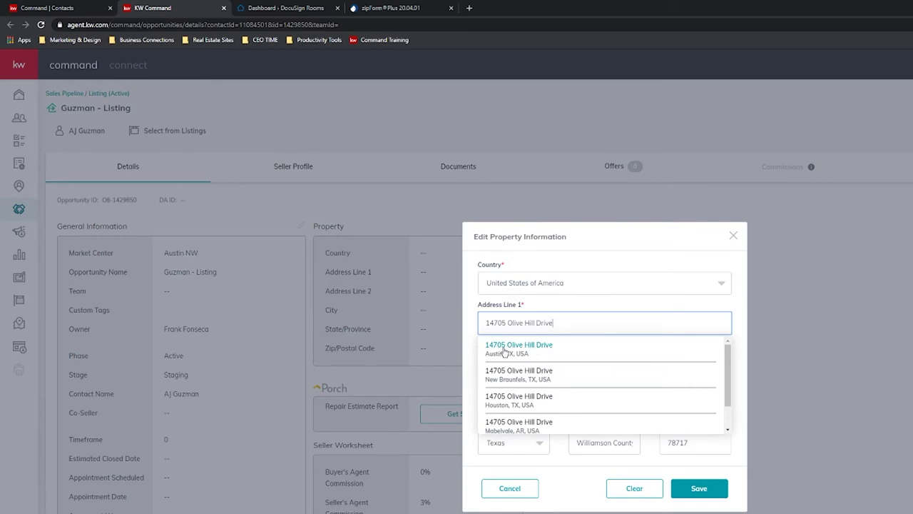
{"action": "left_click", "coordinate": [516, 350]}
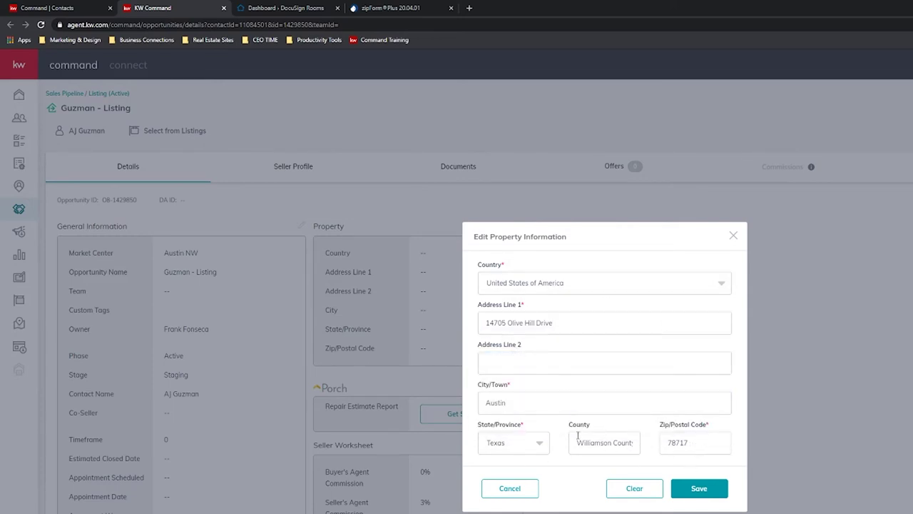
{"action": "left_click", "coordinate": [695, 487]}
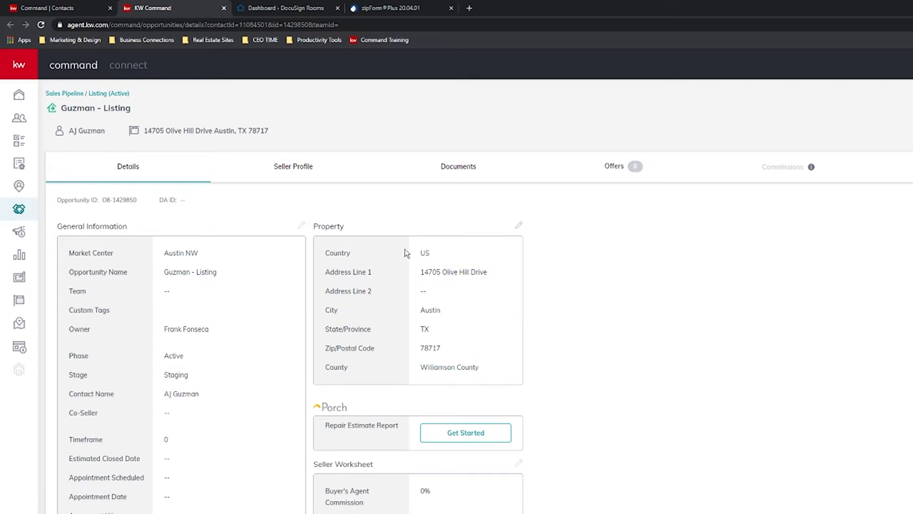
Switch the listing opportunity page to its Documents tab.
{"action": "scroll", "coordinate": [460, 284], "scroll_direction": "down", "scroll_amount": 1}
{"action": "scroll", "coordinate": [461, 281], "scroll_direction": "up", "scroll_amount": 1}
{"action": "mouse_move", "coordinate": [812, 168]}
{"action": "left_click", "coordinate": [464, 169]}
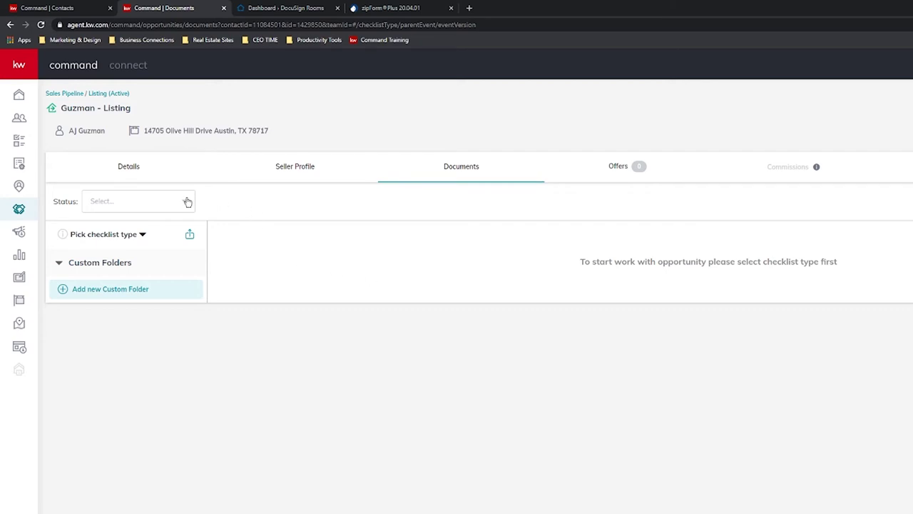
Pick the Residential checklist, browse Under Contract, then view the Closed folder's documents.
{"action": "left_click", "coordinate": [141, 236]}
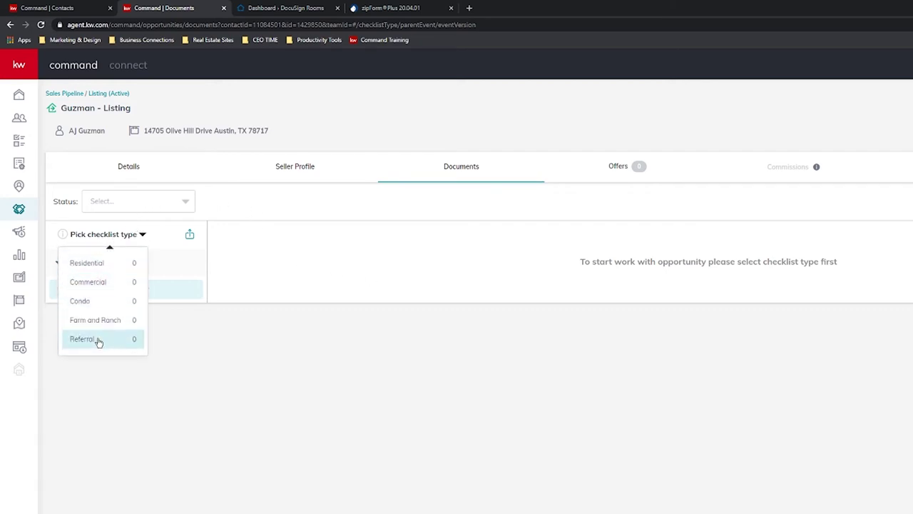
{"action": "left_click", "coordinate": [93, 264]}
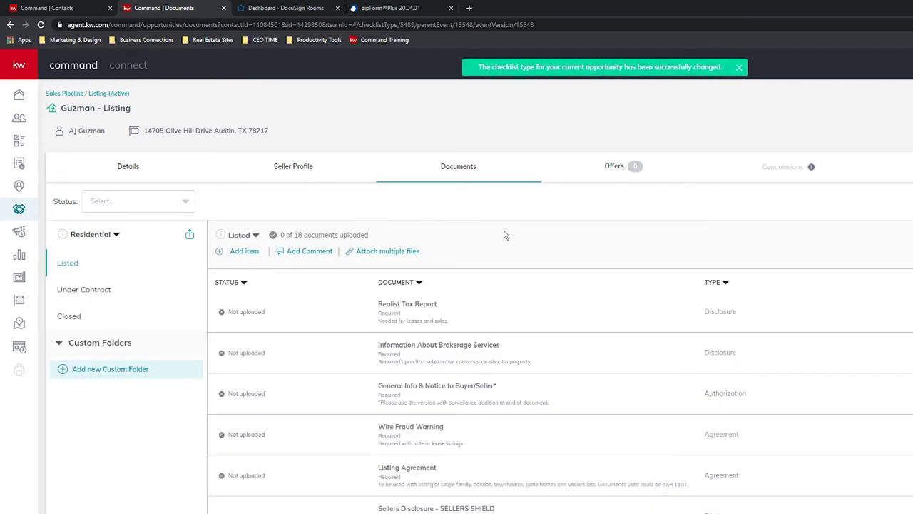
{"action": "scroll", "coordinate": [533, 265], "scroll_direction": "down", "scroll_amount": 5}
{"action": "scroll", "coordinate": [503, 424], "scroll_direction": "up", "scroll_amount": 5}
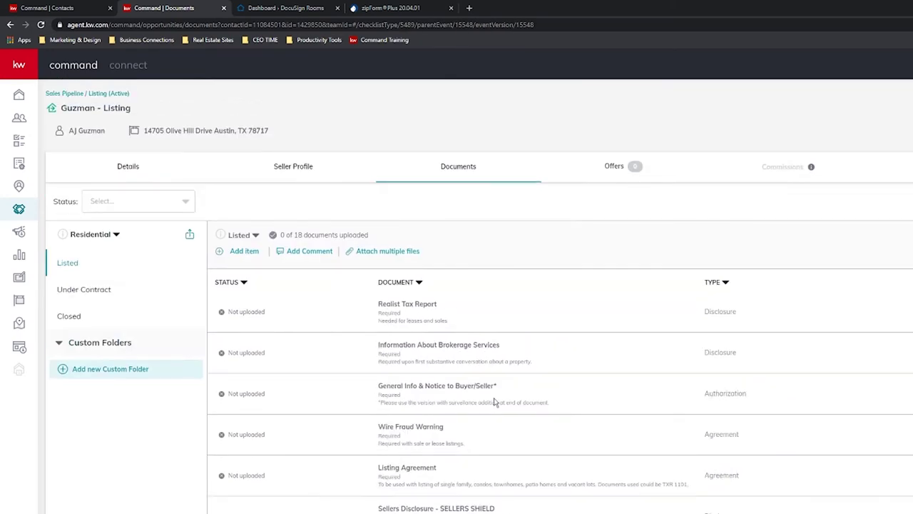
{"action": "left_click", "coordinate": [100, 296]}
{"action": "scroll", "coordinate": [555, 252], "scroll_direction": "down", "scroll_amount": 5}
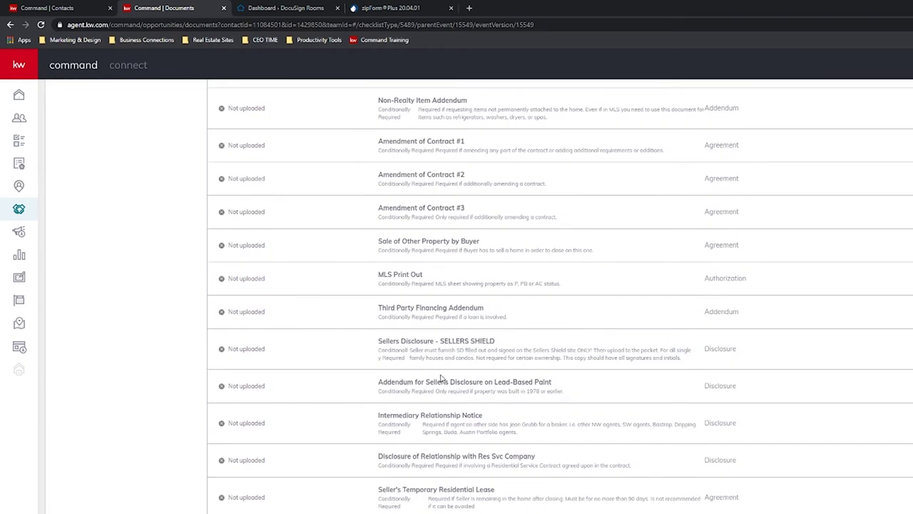
{"action": "scroll", "coordinate": [433, 367], "scroll_direction": "up", "scroll_amount": 5}
{"action": "left_click", "coordinate": [77, 259]}
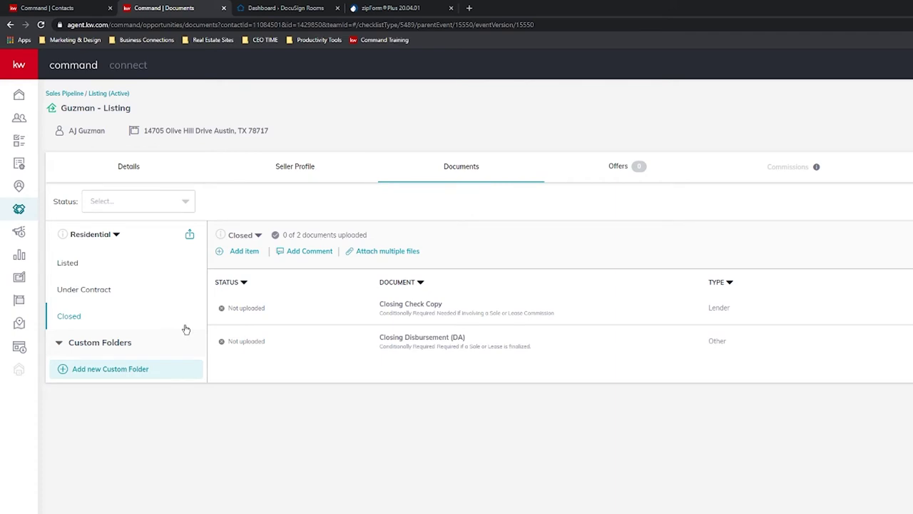
Look through the Under Contract stage documents in the checklist.
{"action": "left_click", "coordinate": [80, 291]}
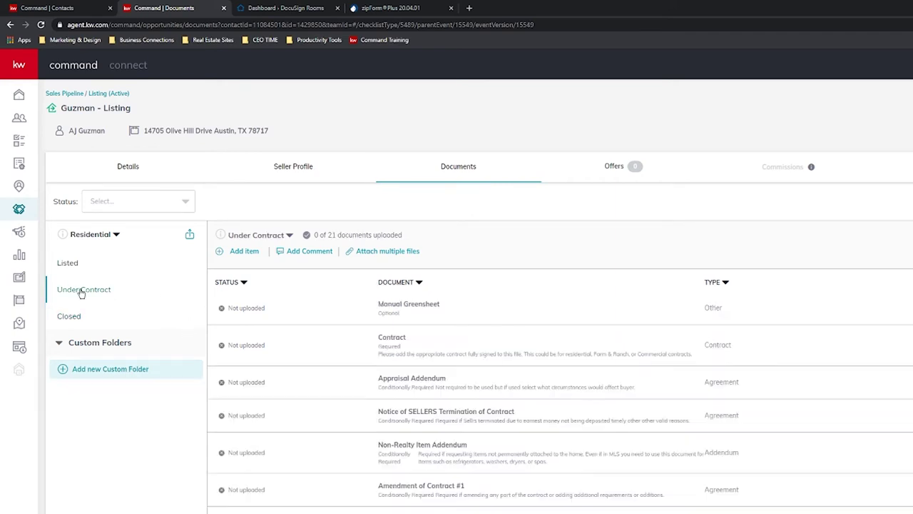
{"action": "scroll", "coordinate": [417, 352], "scroll_direction": "down", "scroll_amount": 5}
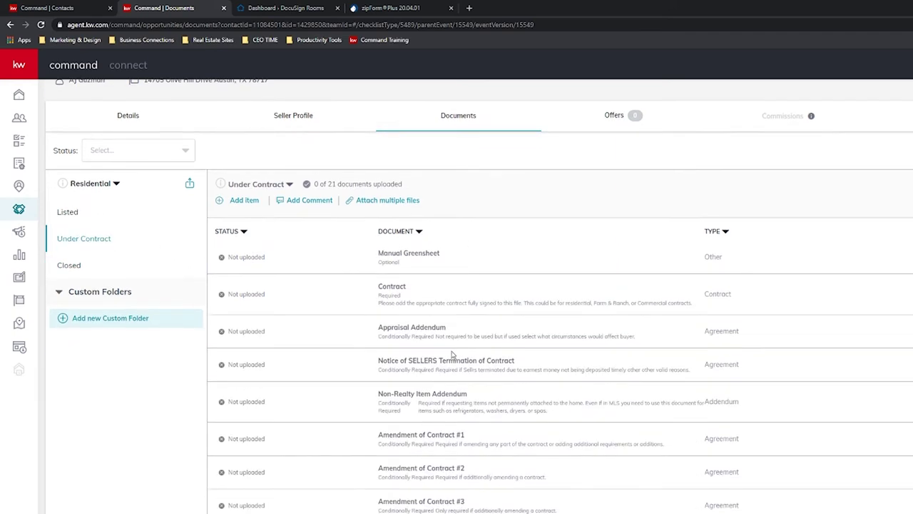
{"action": "scroll", "coordinate": [423, 432], "scroll_direction": "up", "scroll_amount": 5}
{"action": "scroll", "coordinate": [412, 428], "scroll_direction": "up", "scroll_amount": 1}
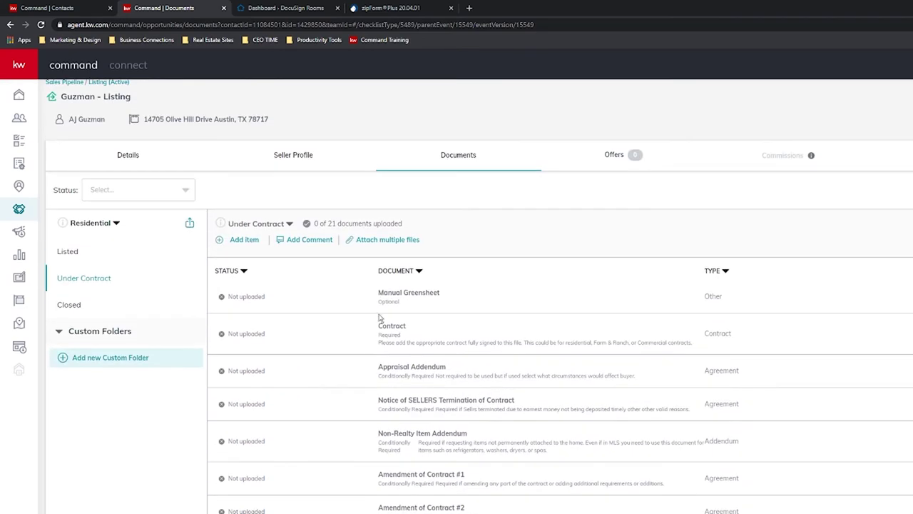
{"action": "scroll", "coordinate": [428, 396], "scroll_direction": "up", "scroll_amount": 1}
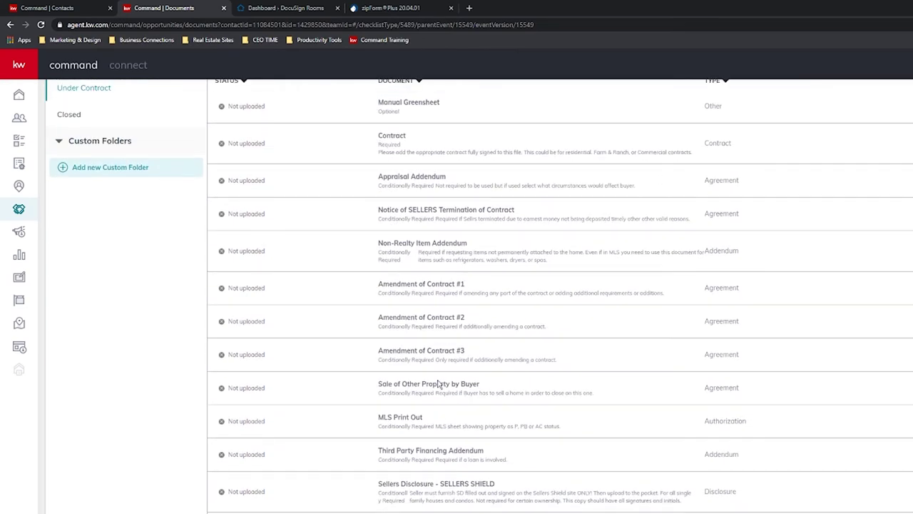
{"action": "scroll", "coordinate": [420, 420], "scroll_direction": "down", "scroll_amount": 3}
{"action": "scroll", "coordinate": [413, 357], "scroll_direction": "up", "scroll_amount": 5}
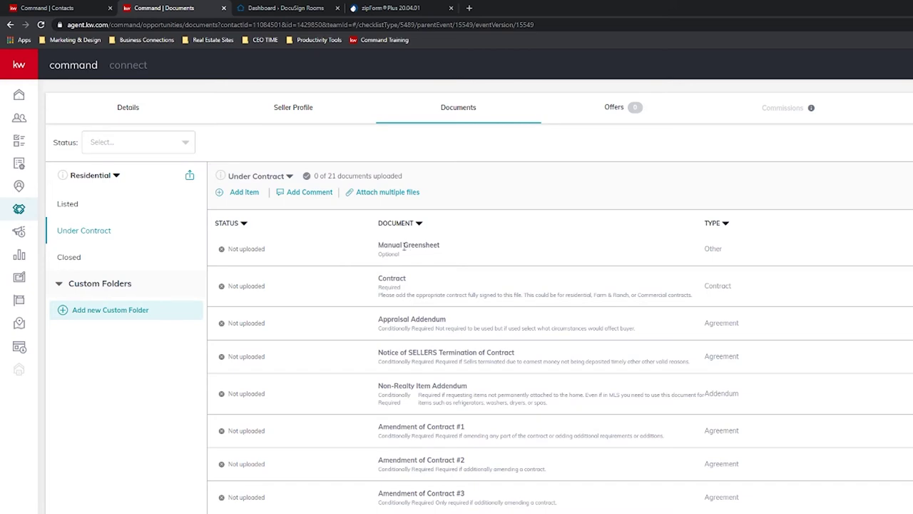
{"action": "scroll", "coordinate": [404, 246], "scroll_direction": "up", "scroll_amount": 1}
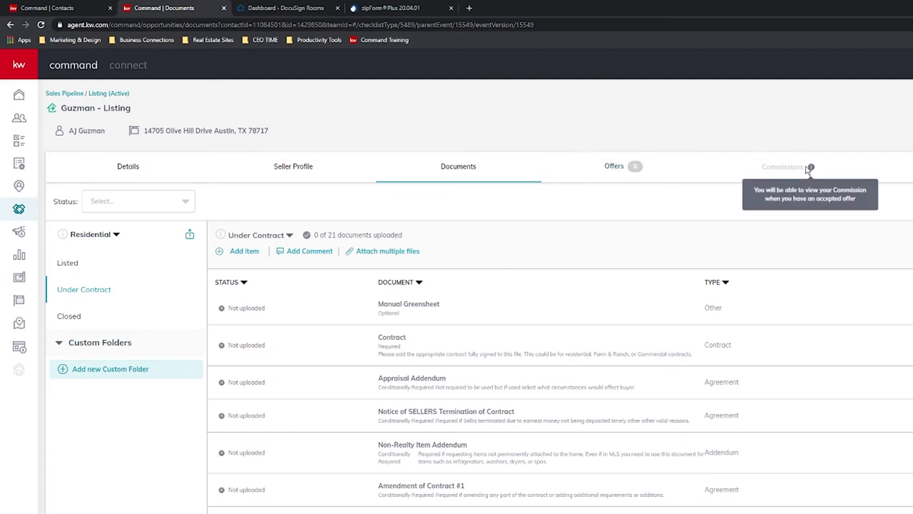
Switch between the Listed, Under Contract and Closed folders, ending back on Listed.
{"action": "left_click", "coordinate": [83, 264]}
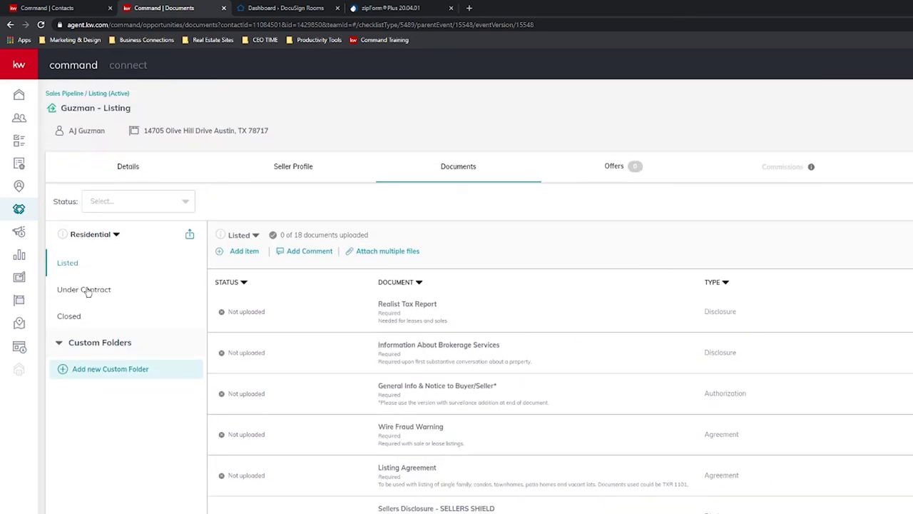
{"action": "left_click", "coordinate": [86, 291]}
{"action": "left_click", "coordinate": [76, 267]}
{"action": "left_click", "coordinate": [86, 290]}
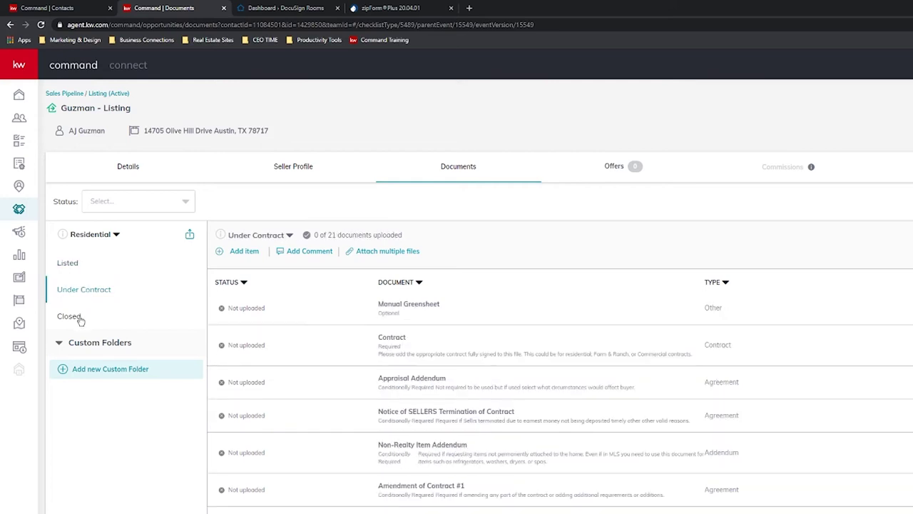
{"action": "left_click", "coordinate": [80, 316]}
{"action": "left_click", "coordinate": [77, 268]}
{"action": "left_click", "coordinate": [88, 291]}
{"action": "left_click", "coordinate": [88, 314]}
{"action": "left_click", "coordinate": [79, 269]}
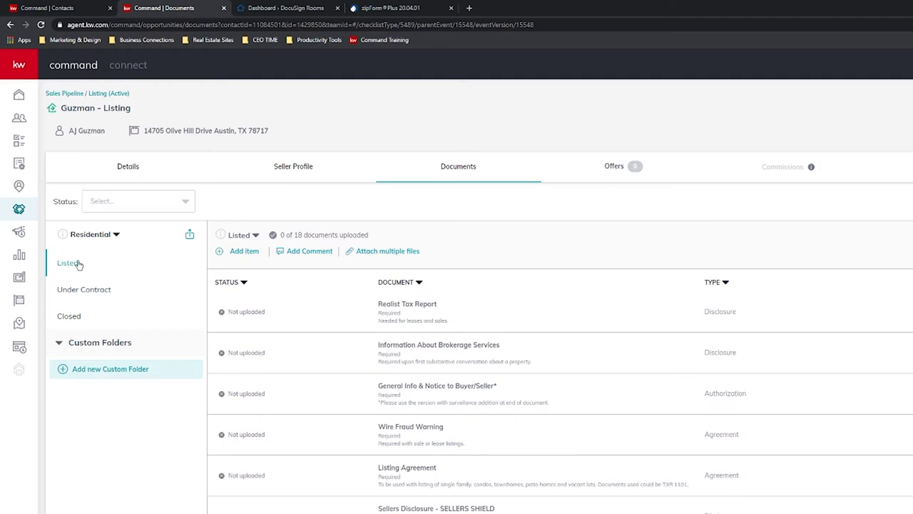
Scroll the Listed checklist to find the Information About Brokerage Services item.
{"action": "scroll", "coordinate": [778, 323], "scroll_direction": "down", "scroll_amount": 1}
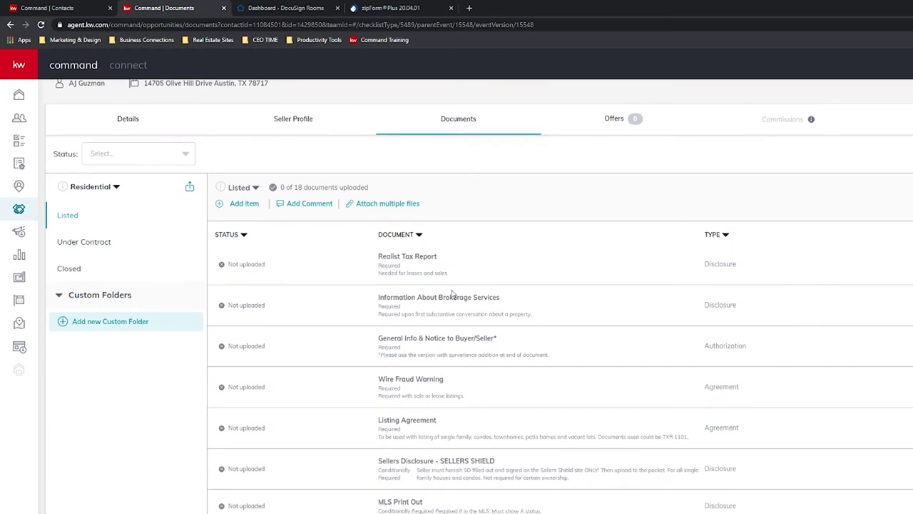
{"action": "scroll", "coordinate": [158, 341], "scroll_direction": "up", "scroll_amount": 1}
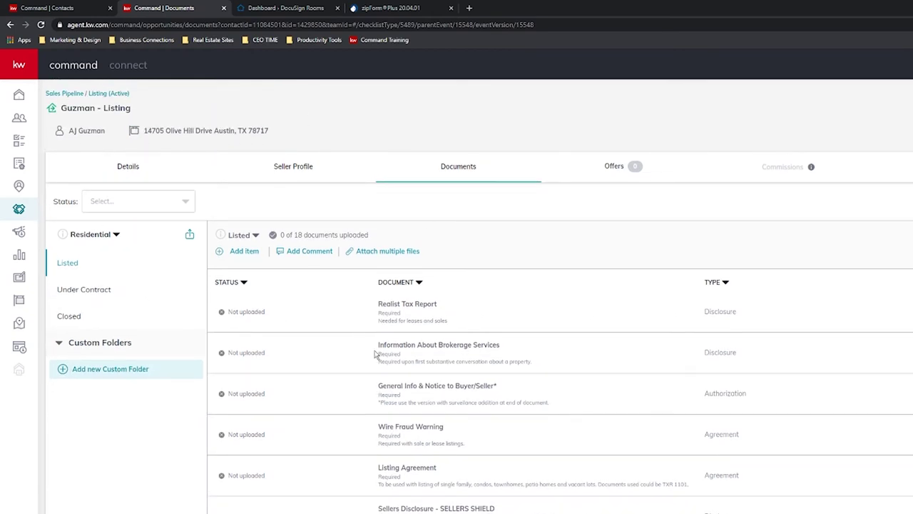
{"action": "scroll", "coordinate": [376, 354], "scroll_direction": "down", "scroll_amount": 2}
{"action": "scroll", "coordinate": [426, 365], "scroll_direction": "down", "scroll_amount": 3}
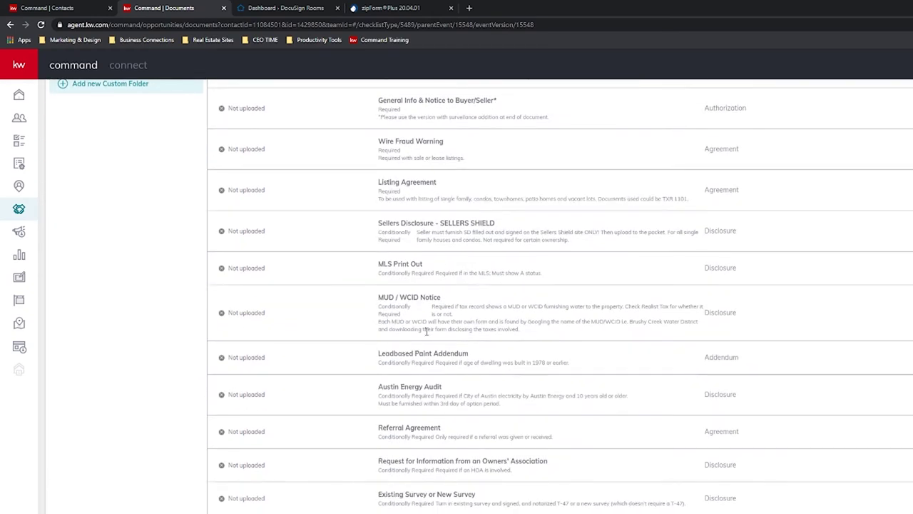
{"action": "scroll", "coordinate": [478, 360], "scroll_direction": "up", "scroll_amount": 5}
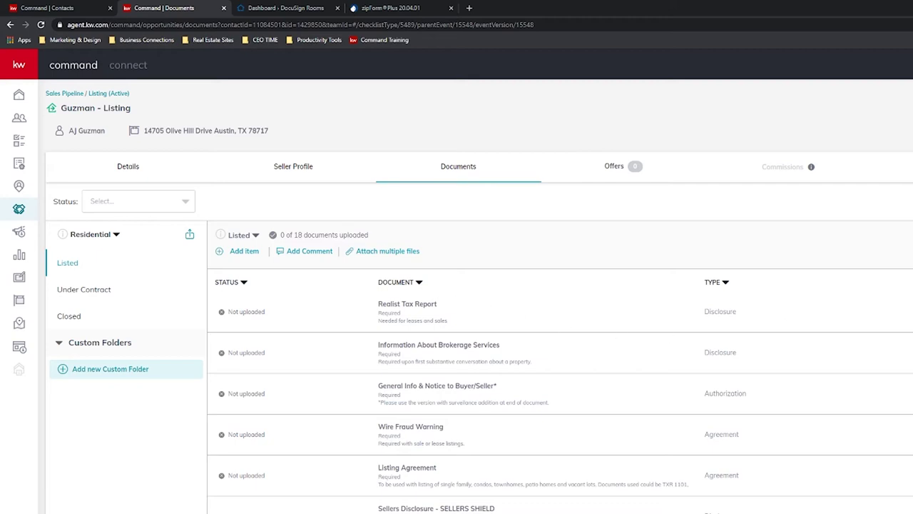
{"action": "scroll", "coordinate": [457, 300], "scroll_direction": "down", "scroll_amount": 2}
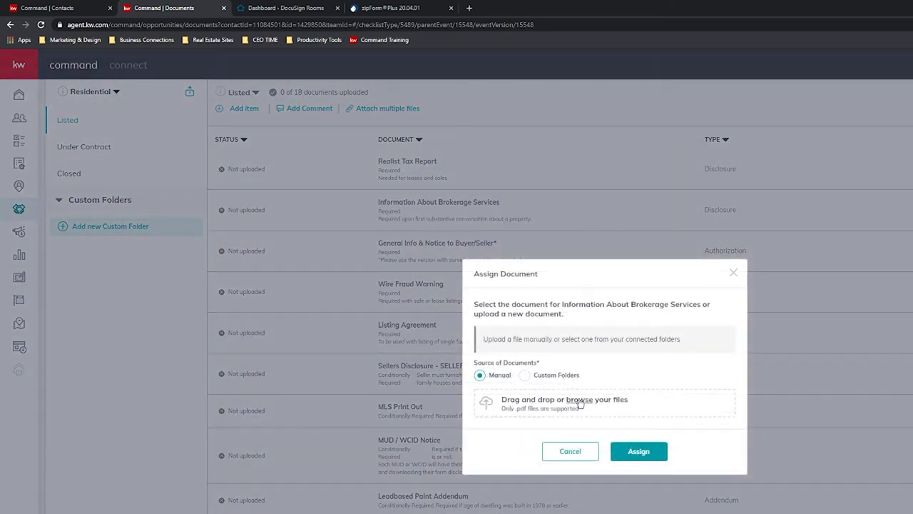
Browse the computer's Documents > Zoom folder for a PDF, then cancel the file picker.
{"action": "left_click", "coordinate": [576, 401]}
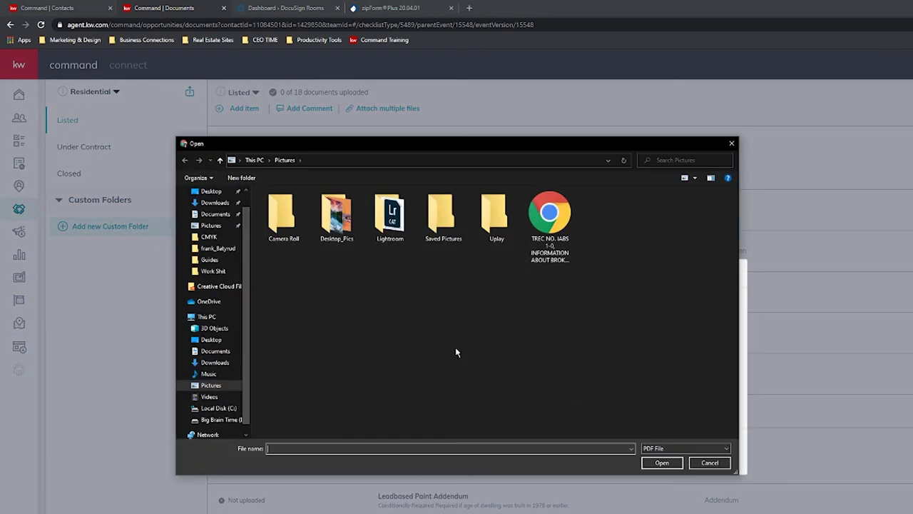
{"action": "left_click", "coordinate": [214, 351]}
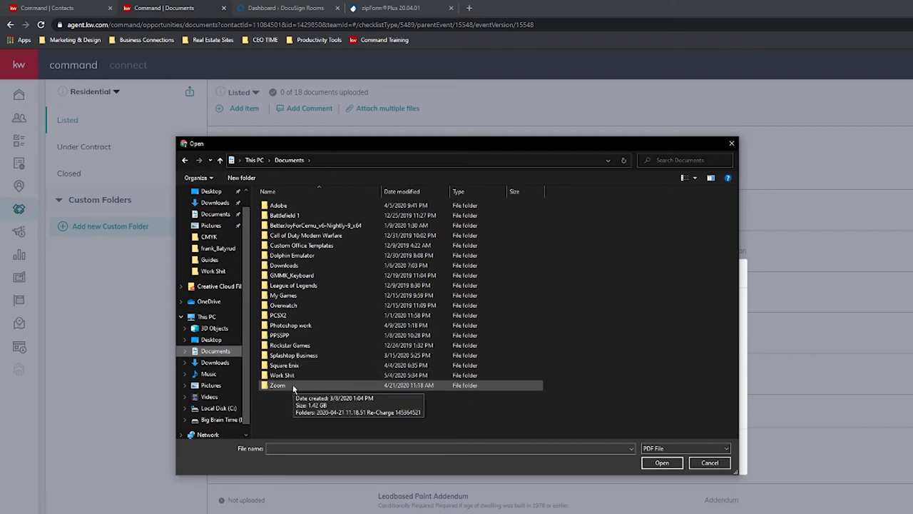
{"action": "double_click", "coordinate": [289, 385]}
{"action": "left_click", "coordinate": [731, 142]}
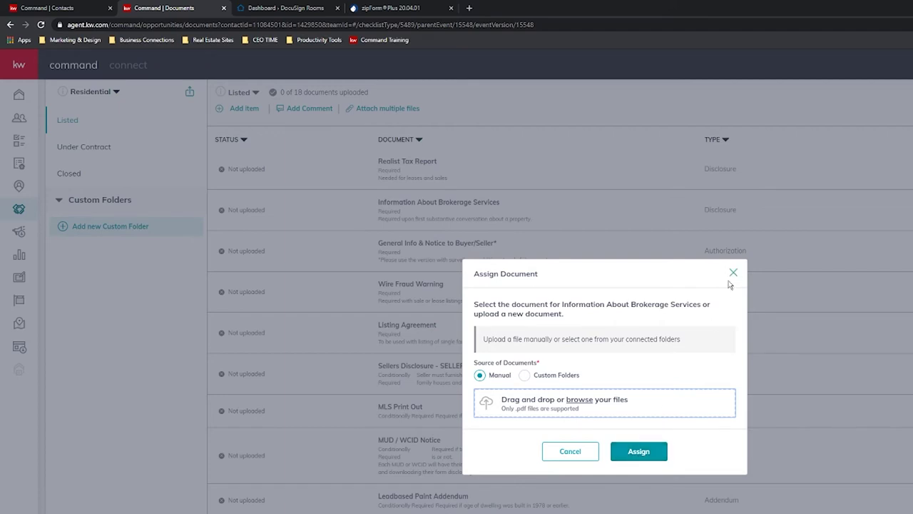
Try Custom Folders instead, then close the Assign Document dialog.
{"action": "left_click", "coordinate": [524, 376]}
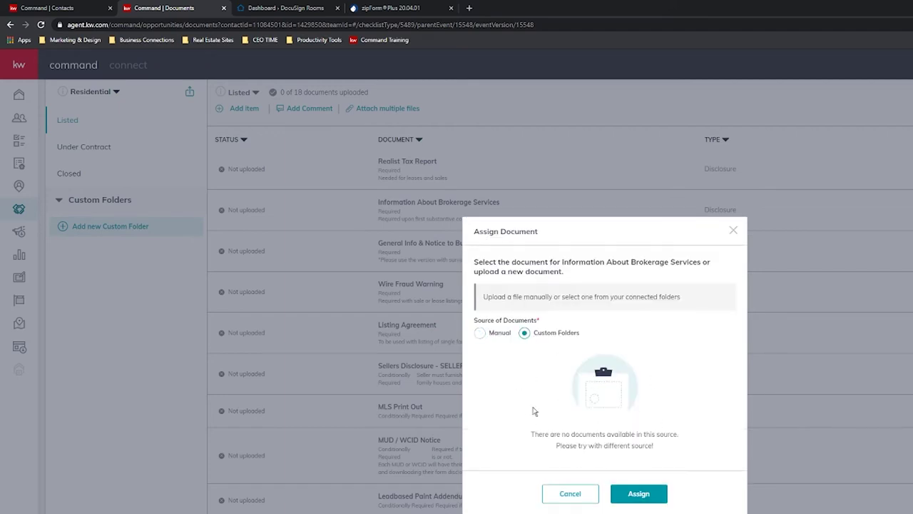
{"action": "left_click", "coordinate": [733, 230]}
{"action": "scroll", "coordinate": [407, 354], "scroll_direction": "up", "scroll_amount": 2}
{"action": "scroll", "coordinate": [406, 355], "scroll_direction": "up", "scroll_amount": 1}
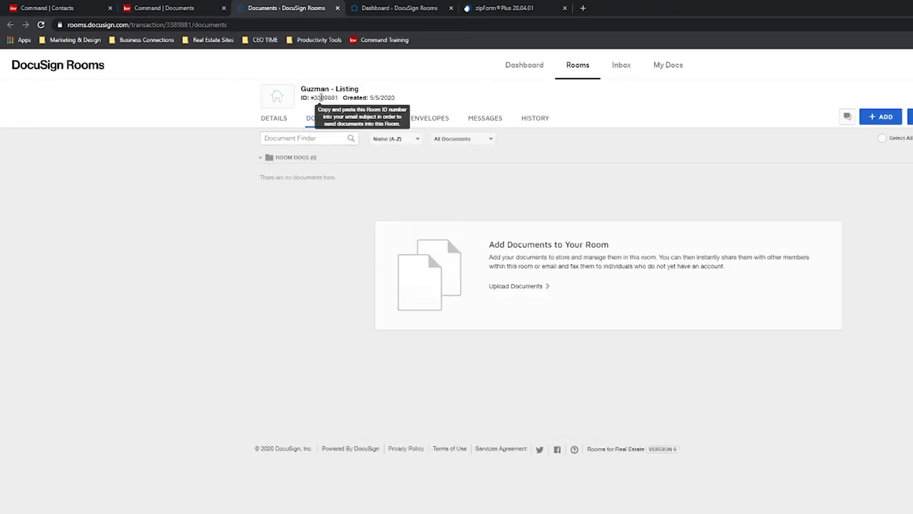
{"action": "left_click", "coordinate": [881, 120]}
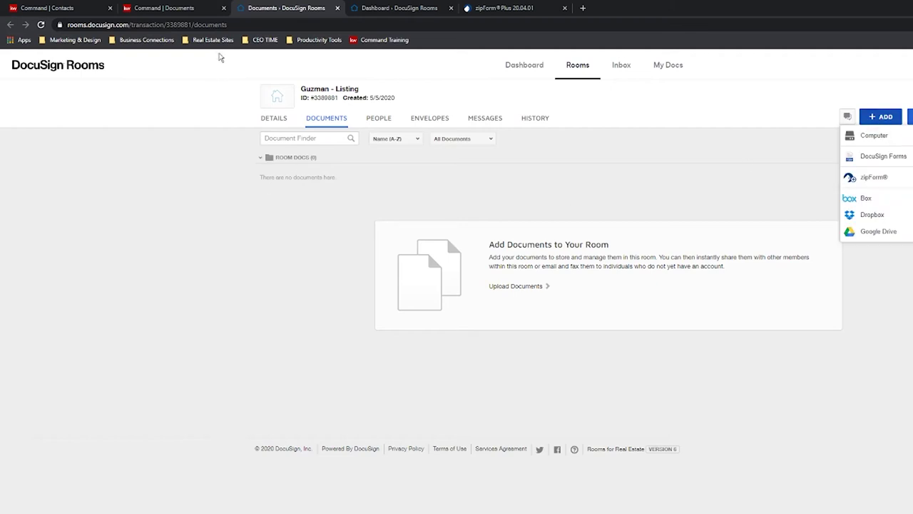
{"action": "left_click", "coordinate": [189, 6]}
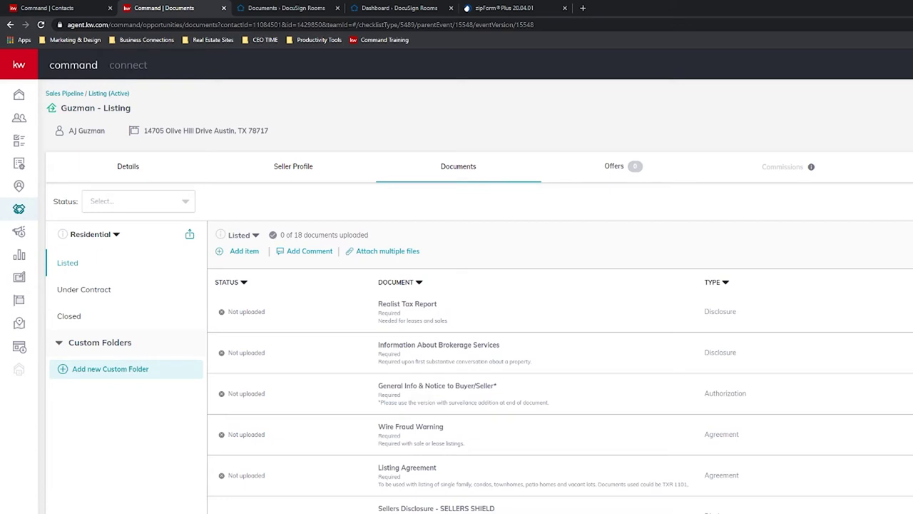
{"action": "key", "text": "ctrl+Tab"}
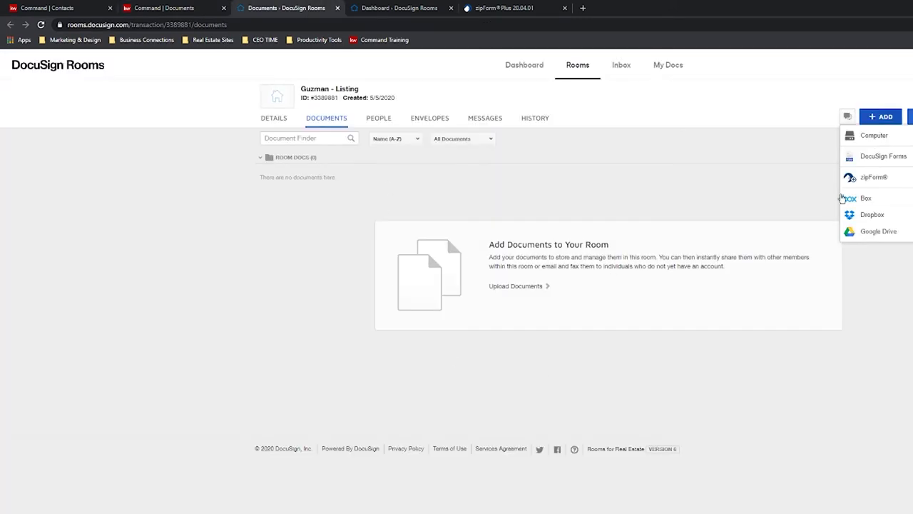
{"action": "left_click", "coordinate": [336, 8]}
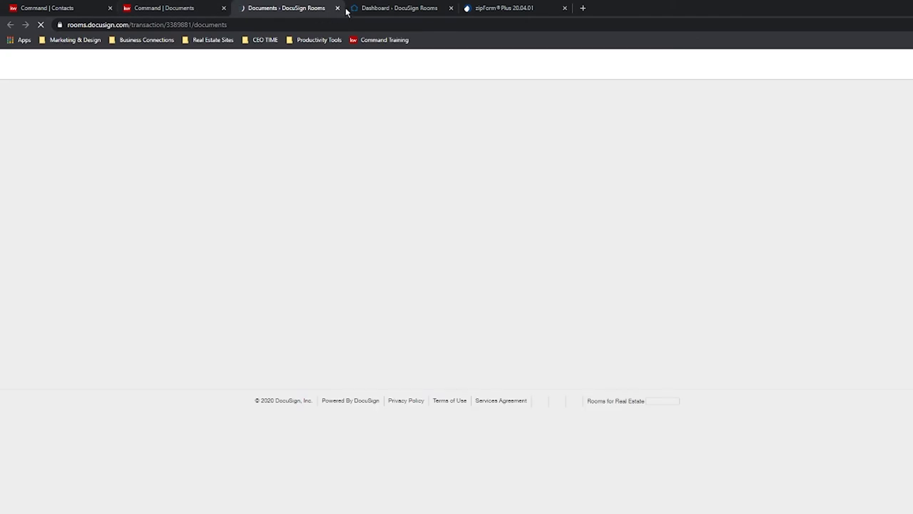
{"action": "left_click", "coordinate": [338, 7]}
{"action": "left_click", "coordinate": [197, 6]}
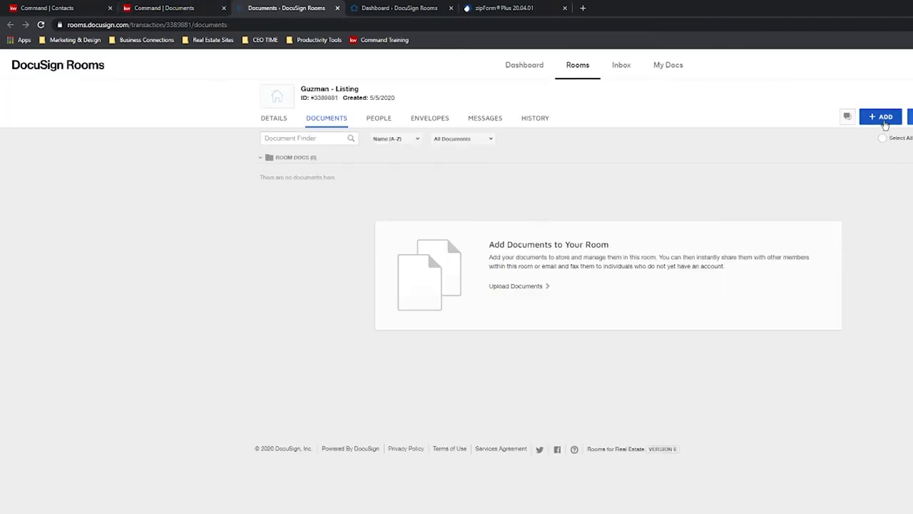
Open Add DocuSign Forms and browse the ALL TXR DOCS form group.
{"action": "left_click", "coordinate": [885, 121]}
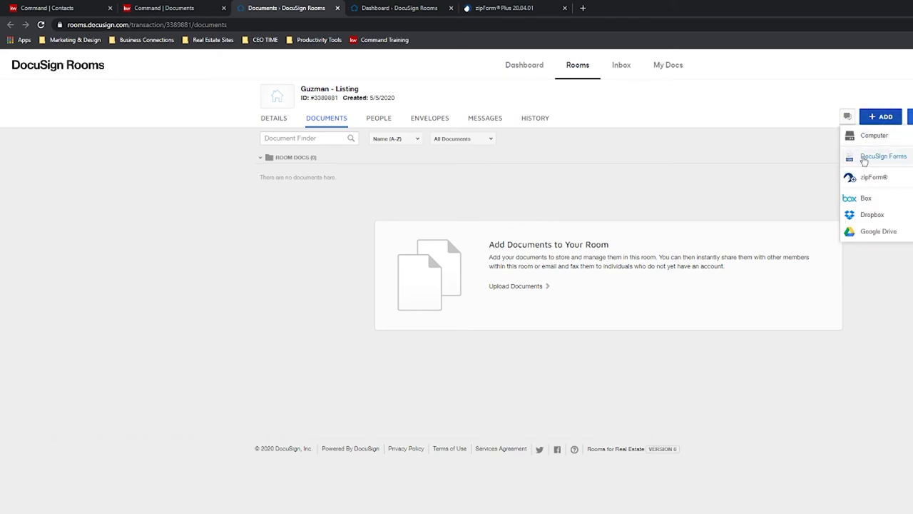
{"action": "left_click", "coordinate": [881, 158]}
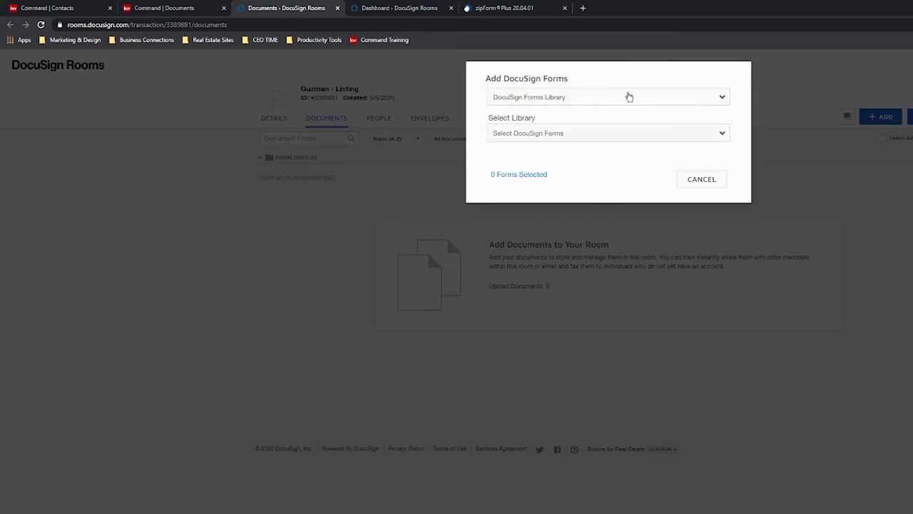
{"action": "left_click", "coordinate": [661, 99]}
{"action": "left_click", "coordinate": [547, 120]}
{"action": "left_click", "coordinate": [586, 135]}
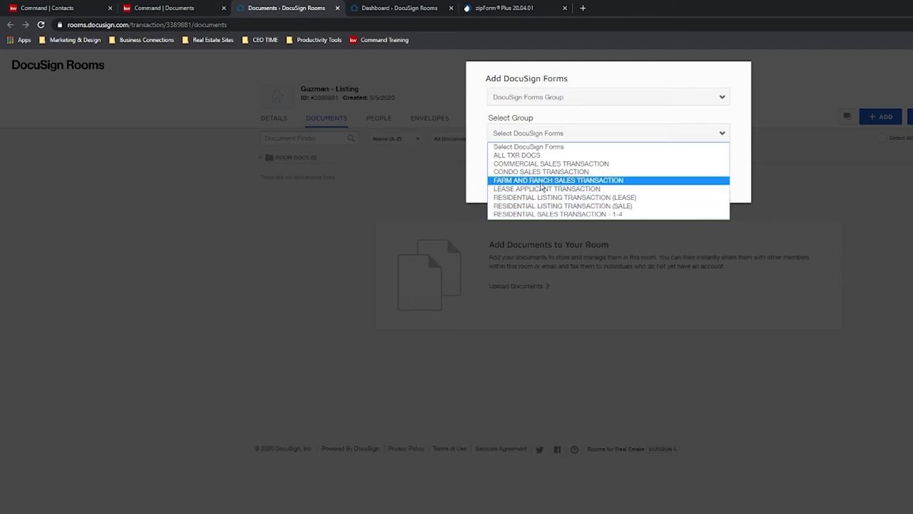
{"action": "left_click", "coordinate": [517, 155]}
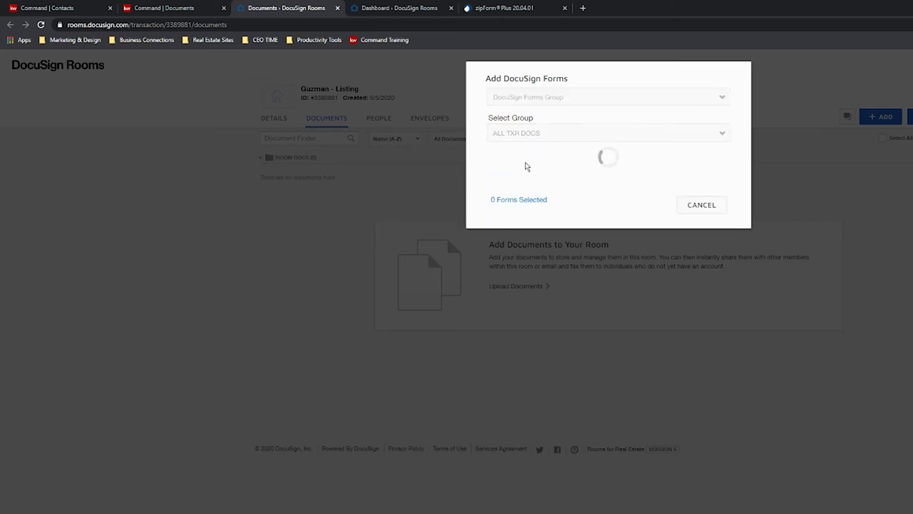
Search 'infor', tick TXR - Information About Brokerage Services and add it to the room.
{"action": "scroll", "coordinate": [557, 277], "scroll_direction": "down", "scroll_amount": 1}
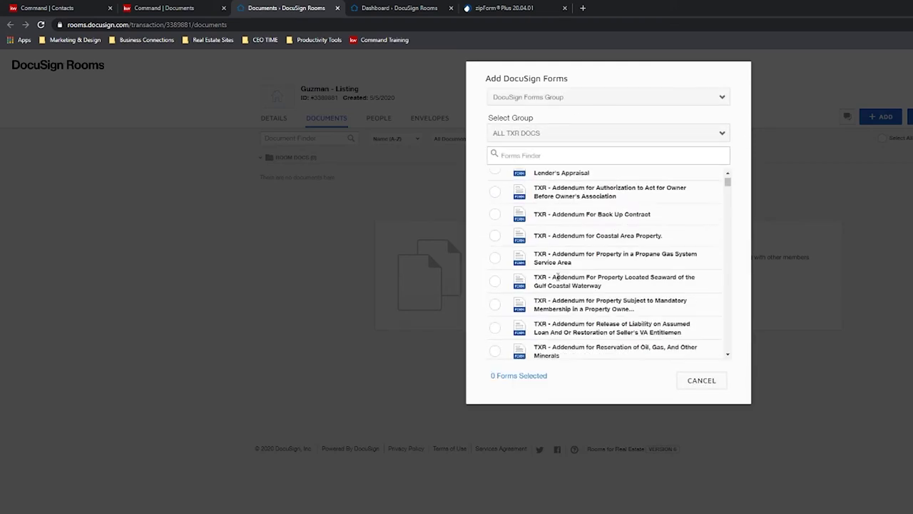
{"action": "scroll", "coordinate": [557, 277], "scroll_direction": "up", "scroll_amount": 2}
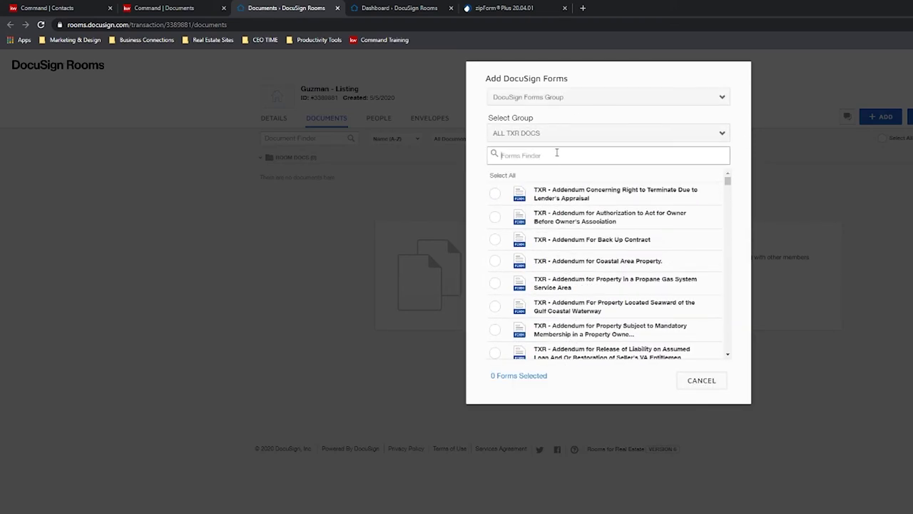
{"action": "type", "text": "information"}
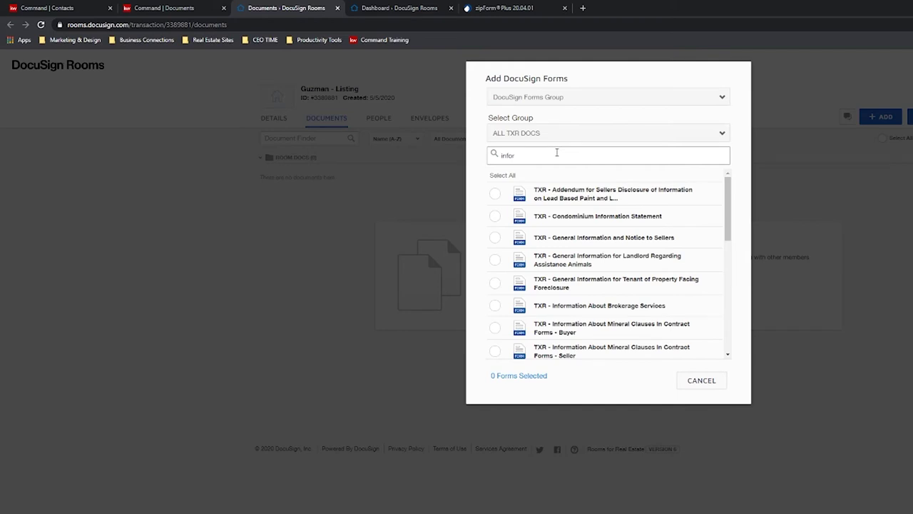
{"action": "left_click", "coordinate": [496, 308]}
{"action": "left_click", "coordinate": [646, 383]}
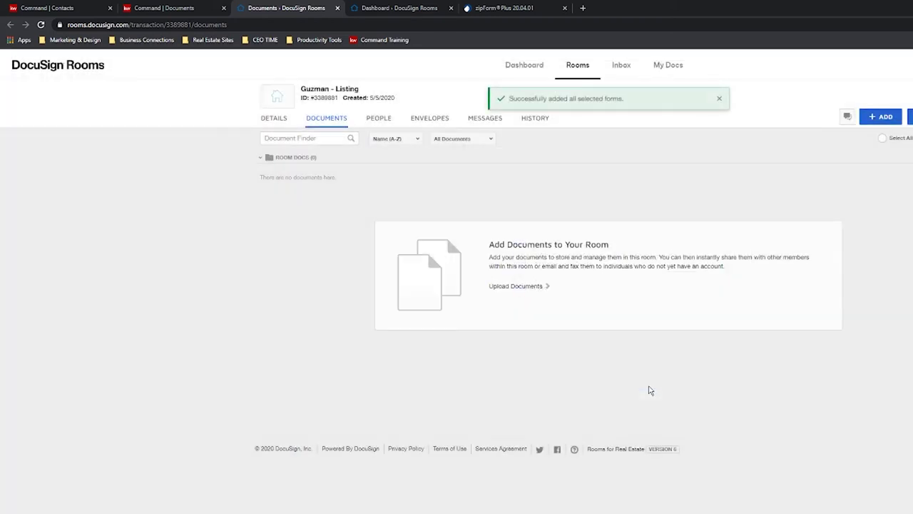
{"action": "left_click", "coordinate": [880, 114]}
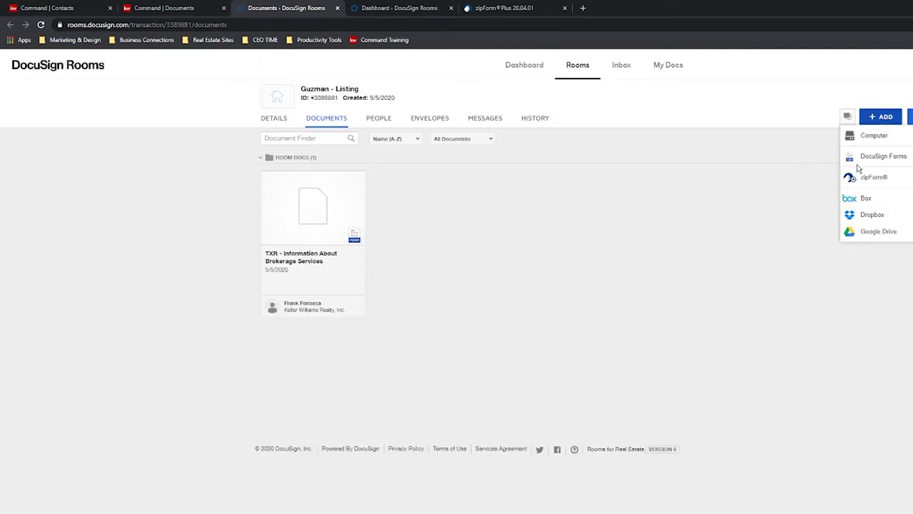
In DocuSign Forms, choose the TXR Texas Association of Realtors library and search 'one'.
{"action": "left_click", "coordinate": [860, 161]}
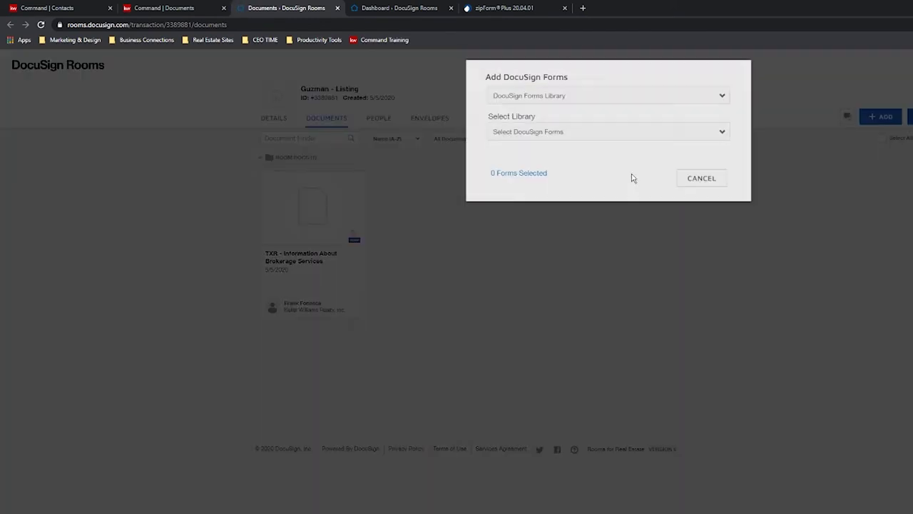
{"action": "left_click", "coordinate": [576, 100]}
{"action": "left_click", "coordinate": [526, 104]}
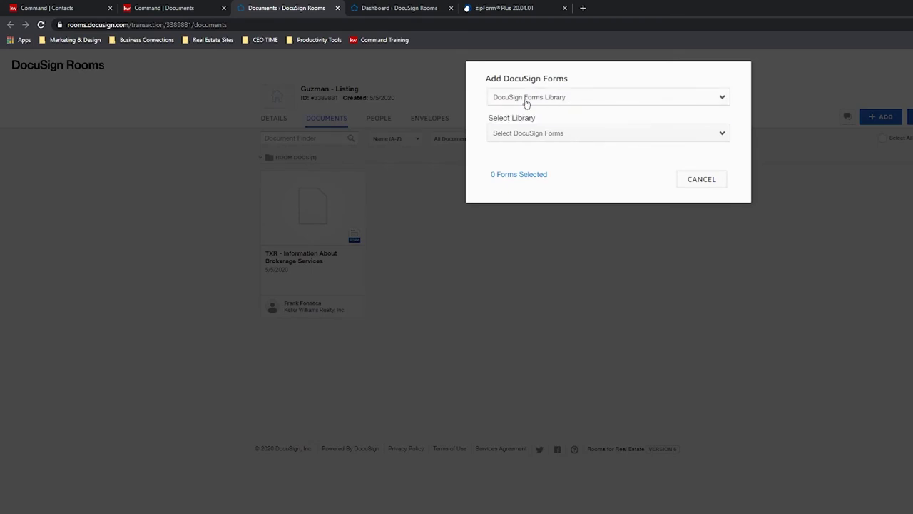
{"action": "left_click", "coordinate": [602, 136]}
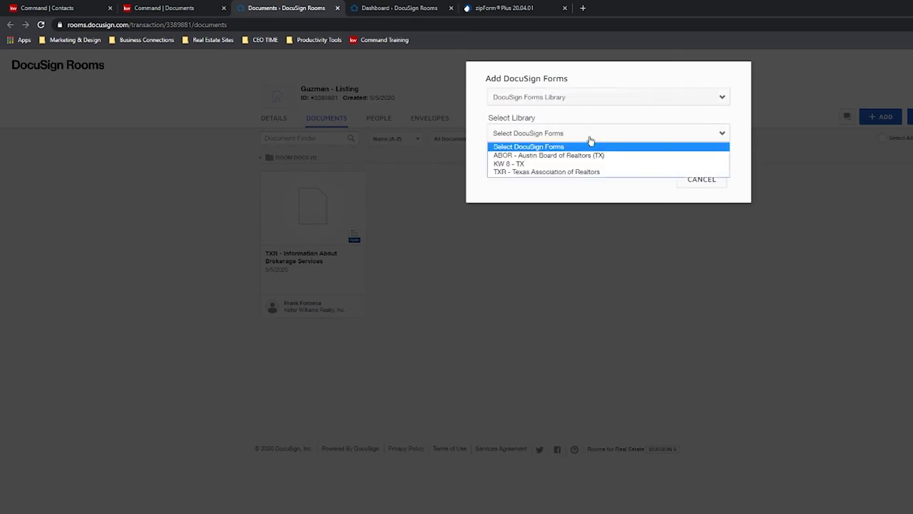
{"action": "left_click", "coordinate": [569, 172]}
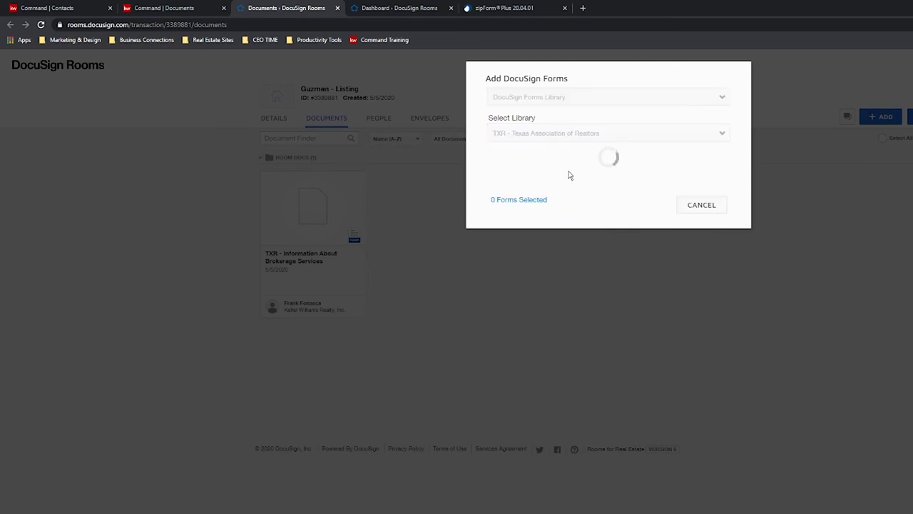
{"action": "left_click", "coordinate": [560, 159]}
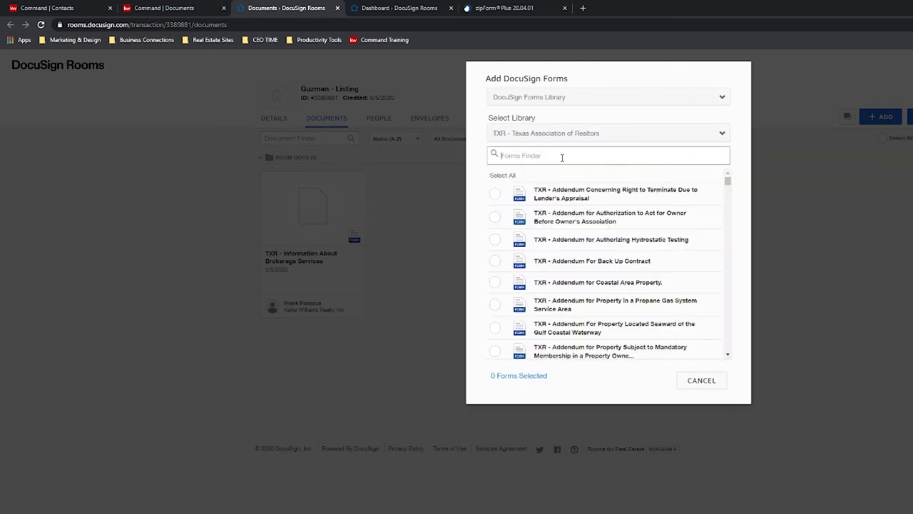
{"action": "type", "text": "one"}
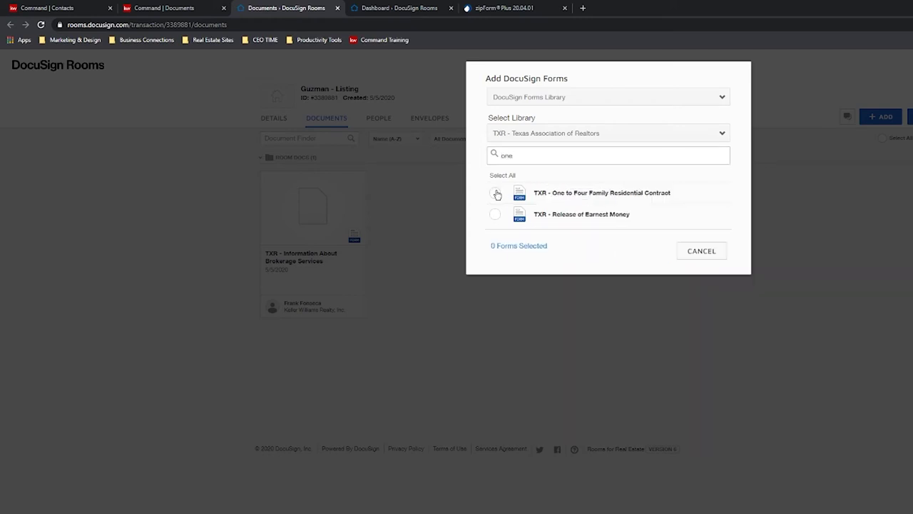
Mark only TXR - One to Four Family Residential Contract and add it to the room.
{"action": "left_click", "coordinate": [495, 192]}
{"action": "left_click", "coordinate": [498, 215]}
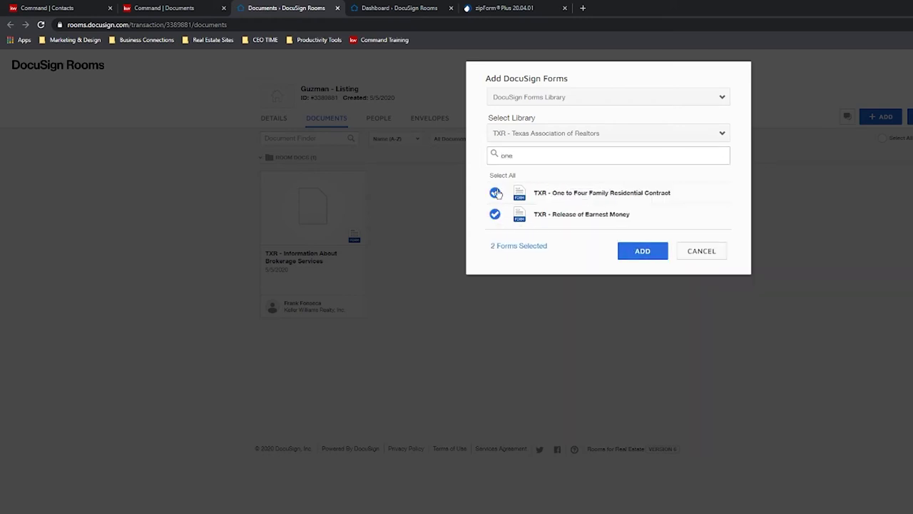
{"action": "left_click", "coordinate": [496, 216]}
{"action": "left_click", "coordinate": [495, 193]}
{"action": "left_click", "coordinate": [495, 214]}
{"action": "left_click", "coordinate": [502, 176]}
{"action": "left_click", "coordinate": [502, 175]}
{"action": "left_click", "coordinate": [503, 175]}
{"action": "left_click", "coordinate": [502, 176]}
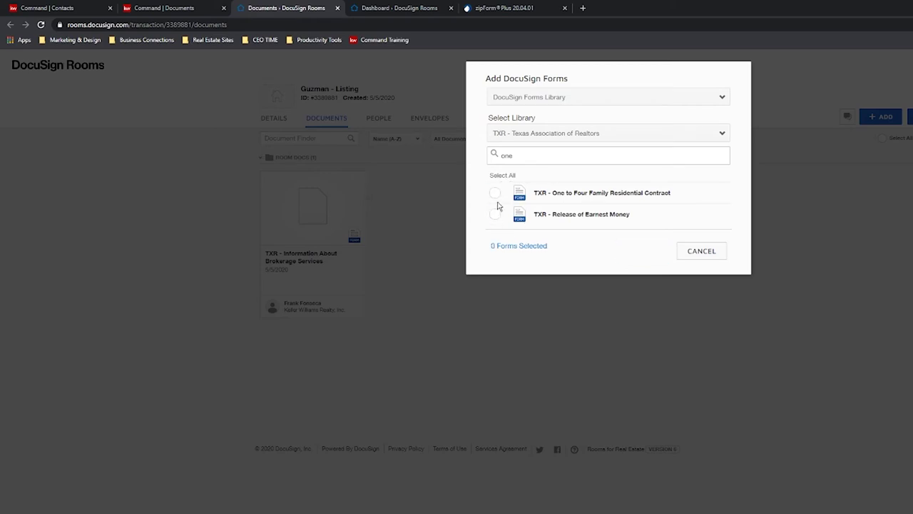
{"action": "left_click", "coordinate": [495, 192]}
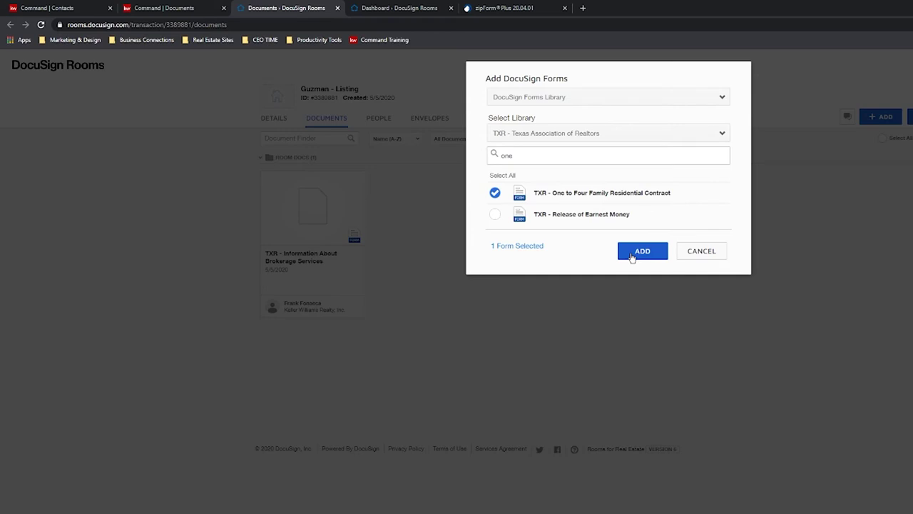
{"action": "left_click", "coordinate": [631, 256]}
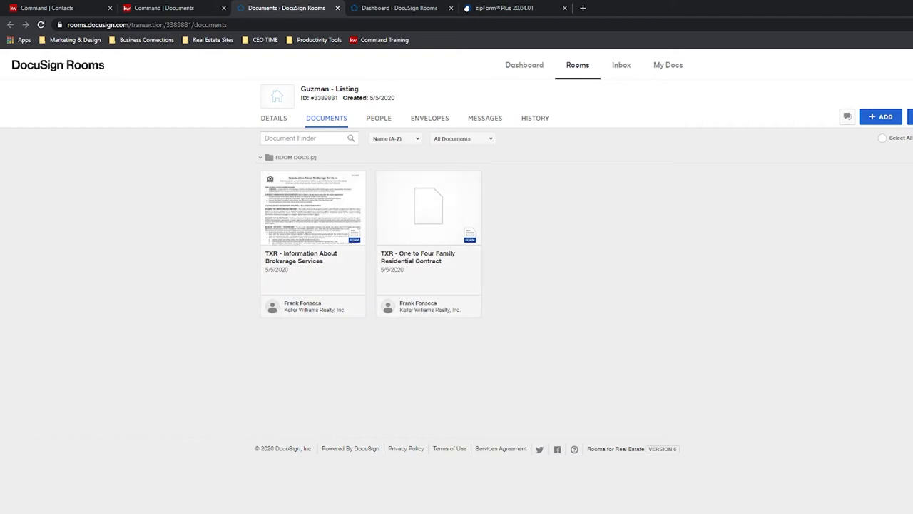
Create a new folder named EXTRA DOCS.
{"action": "left_click", "coordinate": [910, 116]}
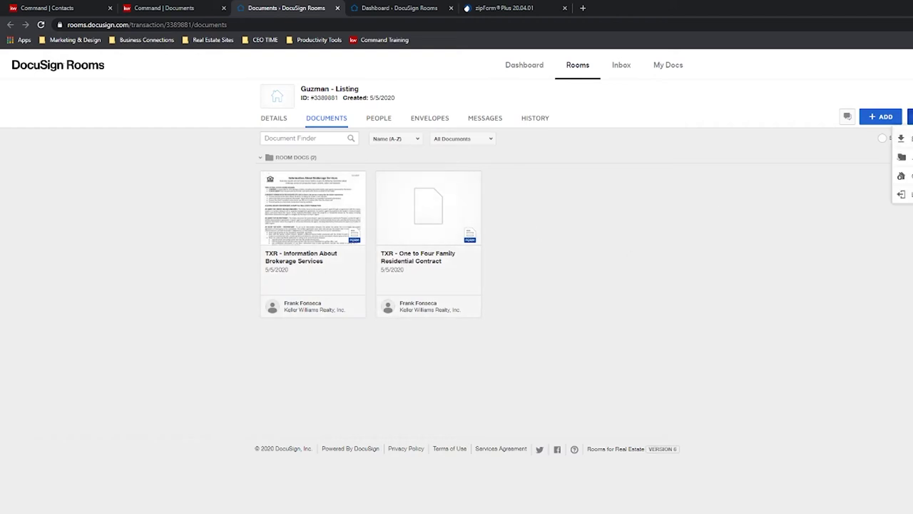
{"action": "left_click", "coordinate": [902, 157]}
{"action": "type", "text": "E"}
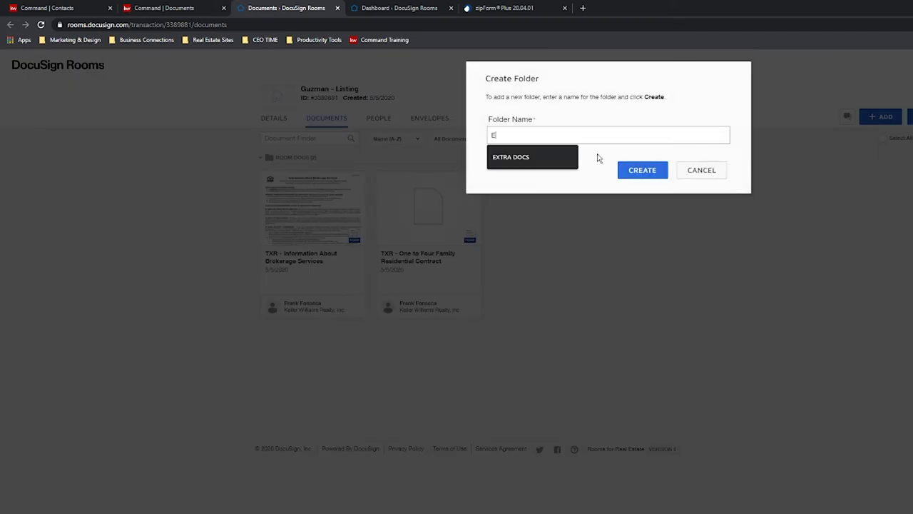
{"action": "type", "text": "xtra"}
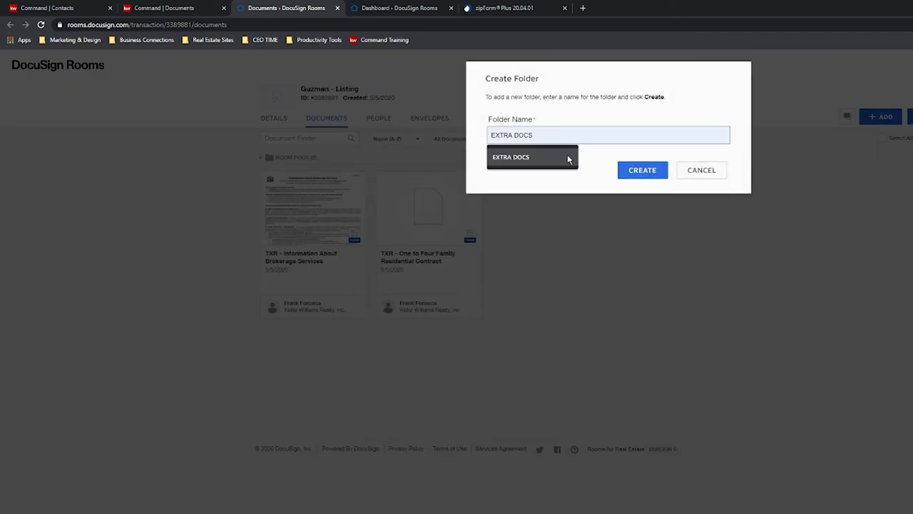
{"action": "left_click", "coordinate": [570, 158]}
{"action": "left_click", "coordinate": [645, 171]}
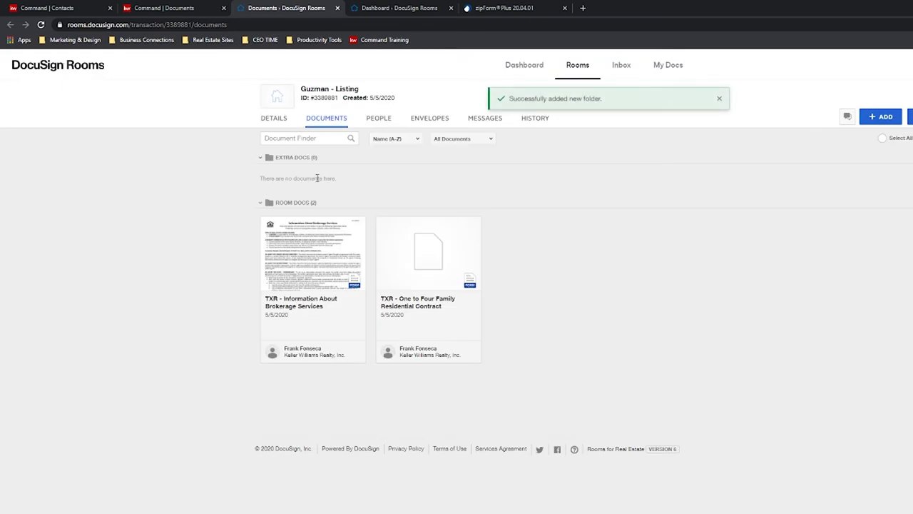
Collapse and re-expand the ROOM DOCS folder.
{"action": "left_click_drag", "start_coordinate": [297, 178], "coordinate": [299, 204]}
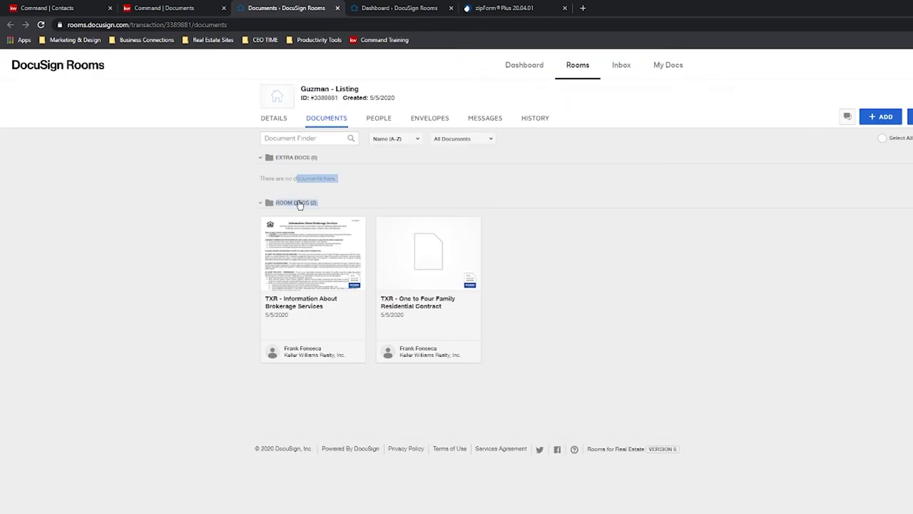
{"action": "left_click", "coordinate": [298, 203]}
{"action": "left_click", "coordinate": [293, 203]}
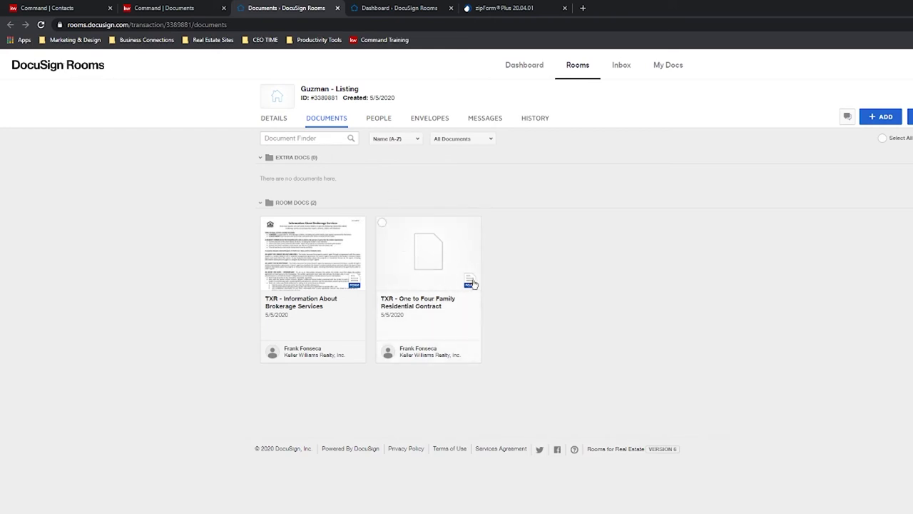
Start a DocuSign envelope with the residential contract and add recipients from Pre-Tagged Roles.
{"action": "left_click", "coordinate": [381, 223]}
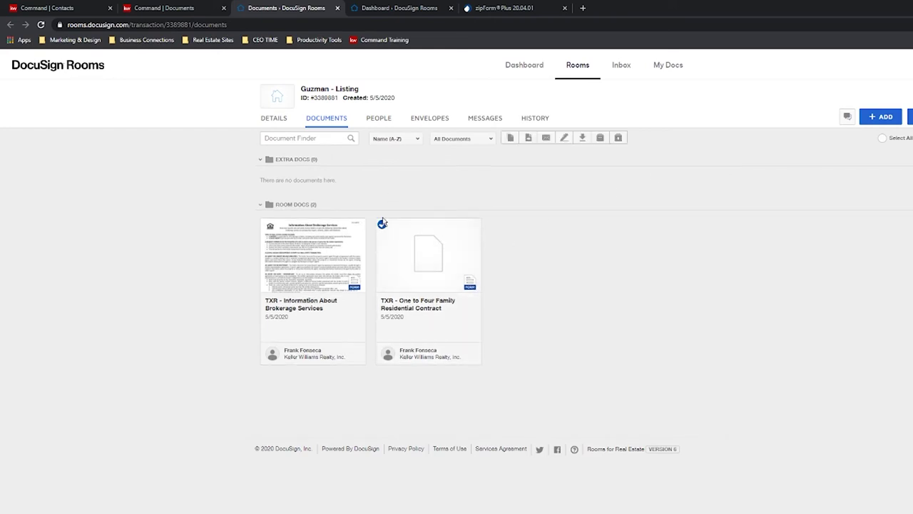
{"action": "left_click", "coordinate": [566, 142]}
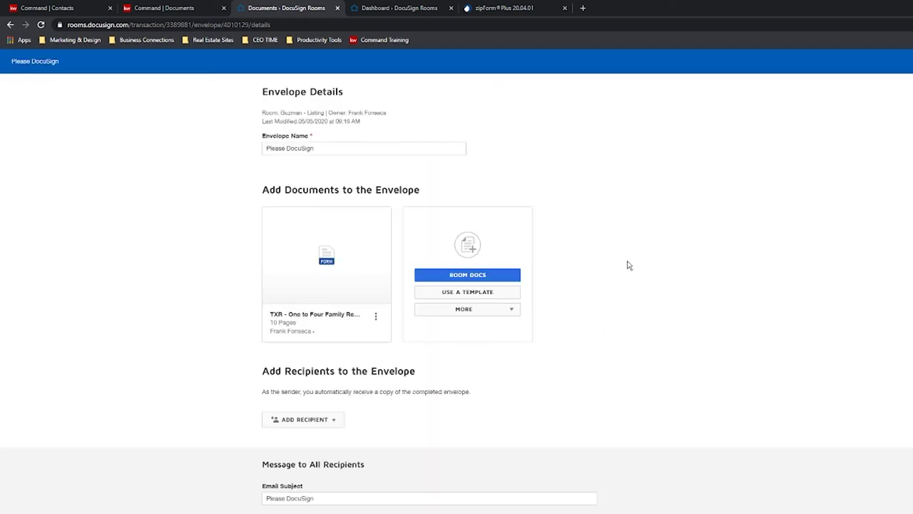
{"action": "left_click", "coordinate": [334, 421]}
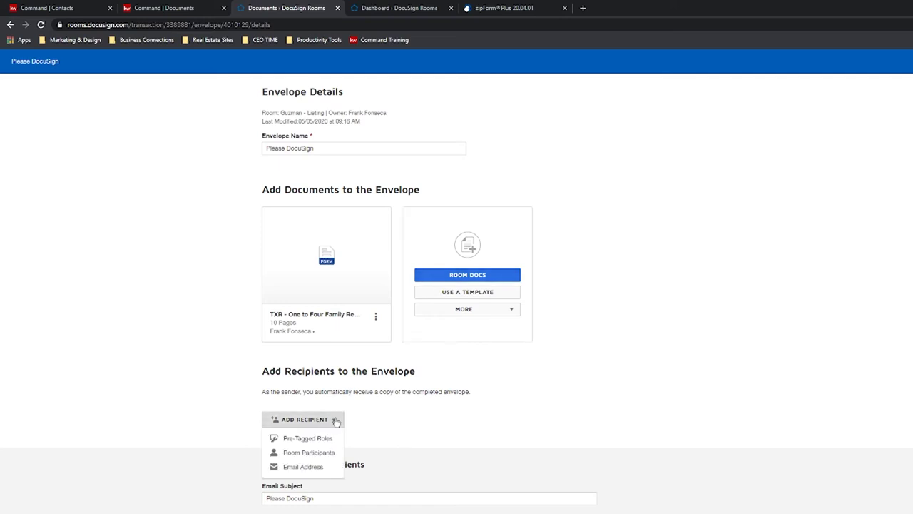
{"action": "left_click", "coordinate": [301, 438]}
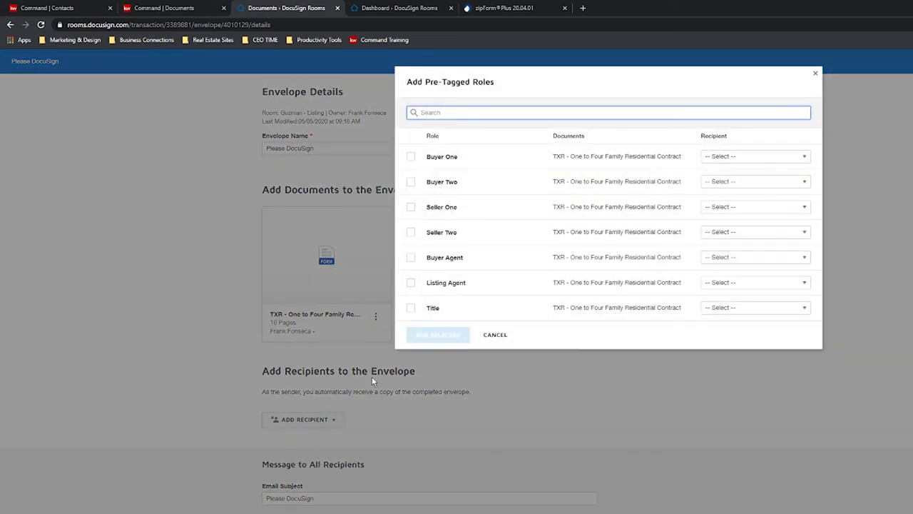
Add the Seller One role to the envelope, assigned to the seller.
{"action": "left_click", "coordinate": [412, 158]}
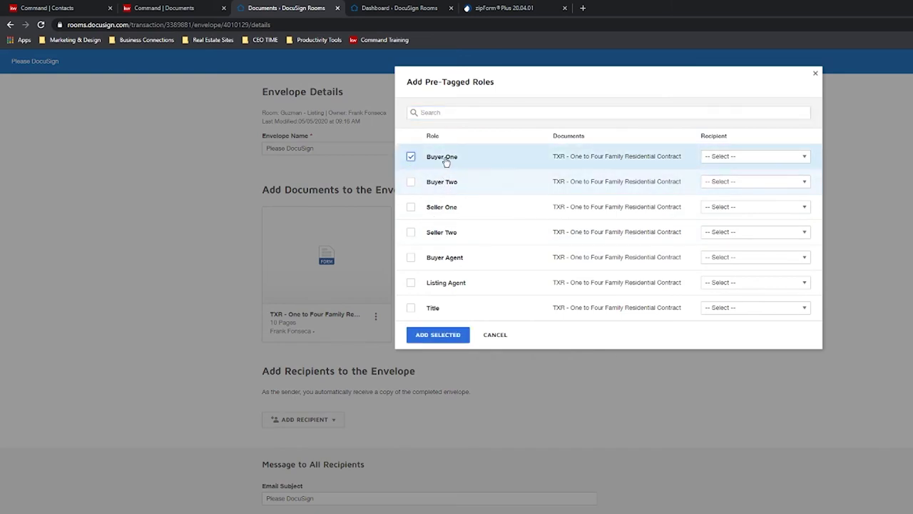
{"action": "left_click", "coordinate": [412, 157]}
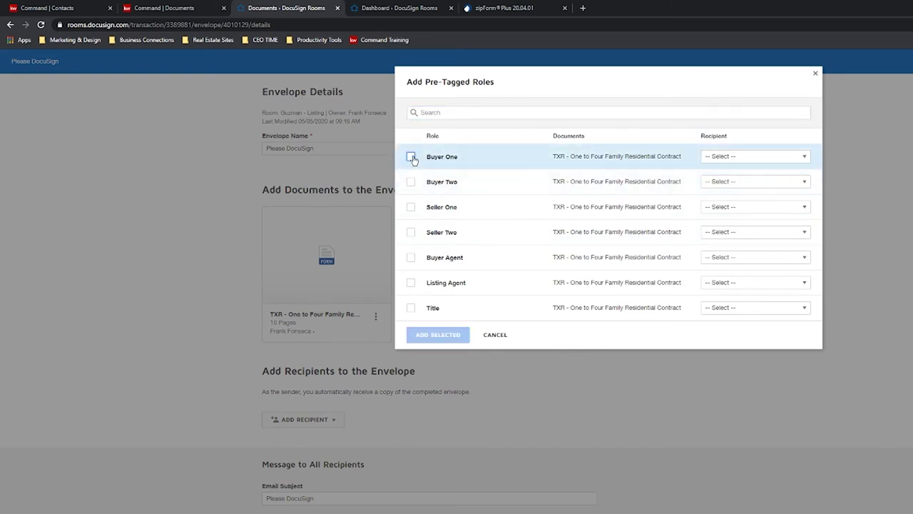
{"action": "left_click", "coordinate": [411, 207]}
{"action": "left_click", "coordinate": [765, 211]}
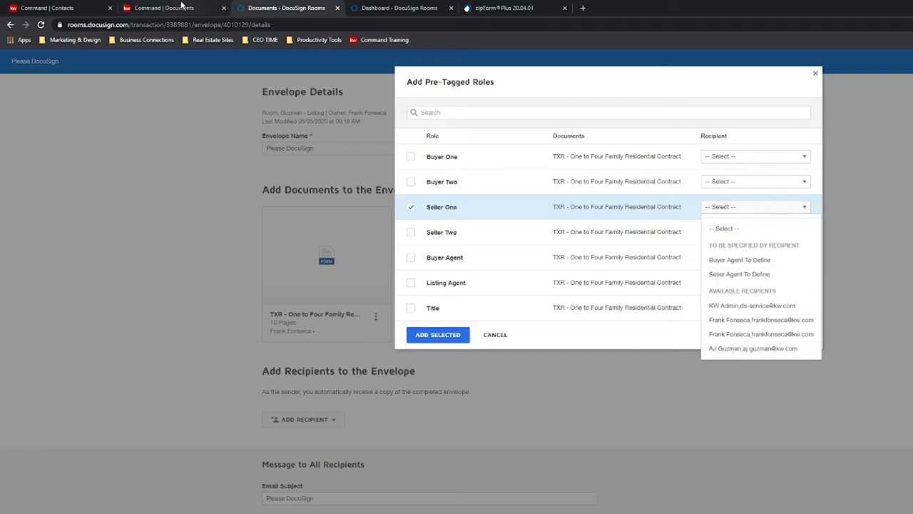
{"action": "left_click", "coordinate": [757, 349]}
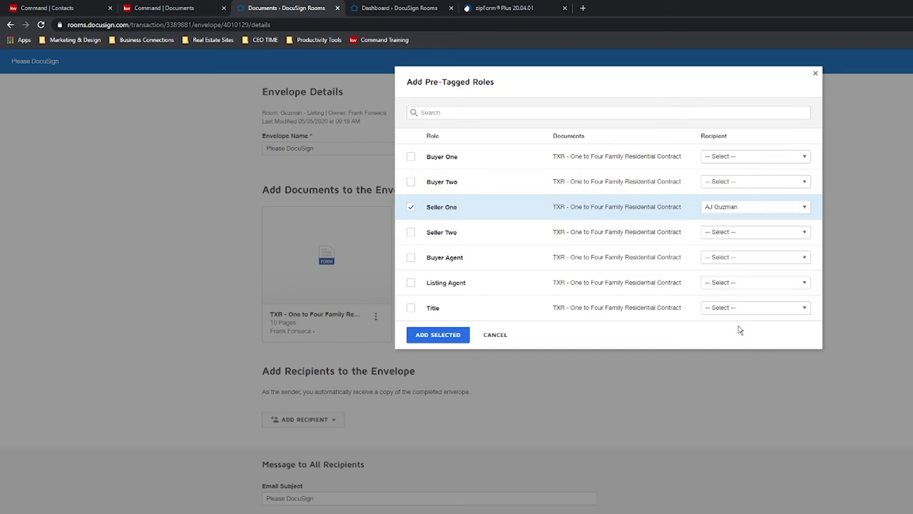
{"action": "left_click", "coordinate": [468, 340]}
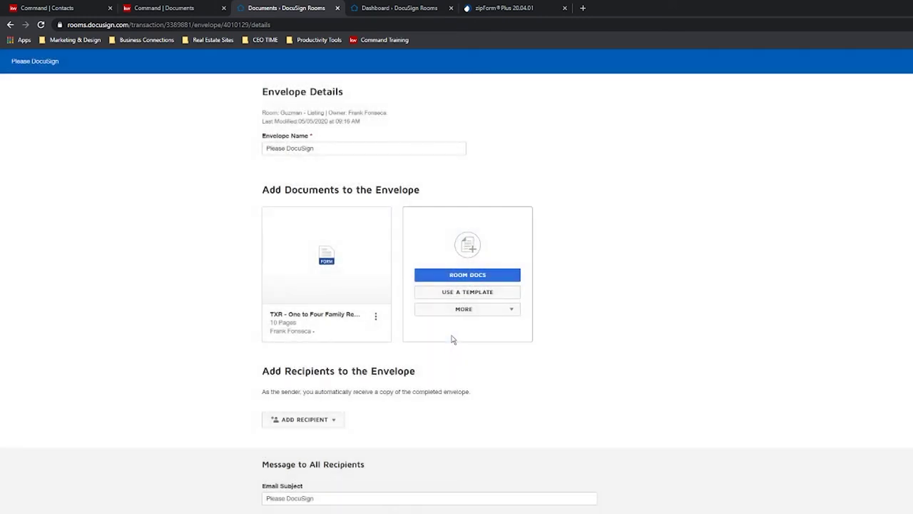
Add the Listing Agent pre-tagged role as a second recipient, assigned to the agent.
{"action": "left_click", "coordinate": [304, 473]}
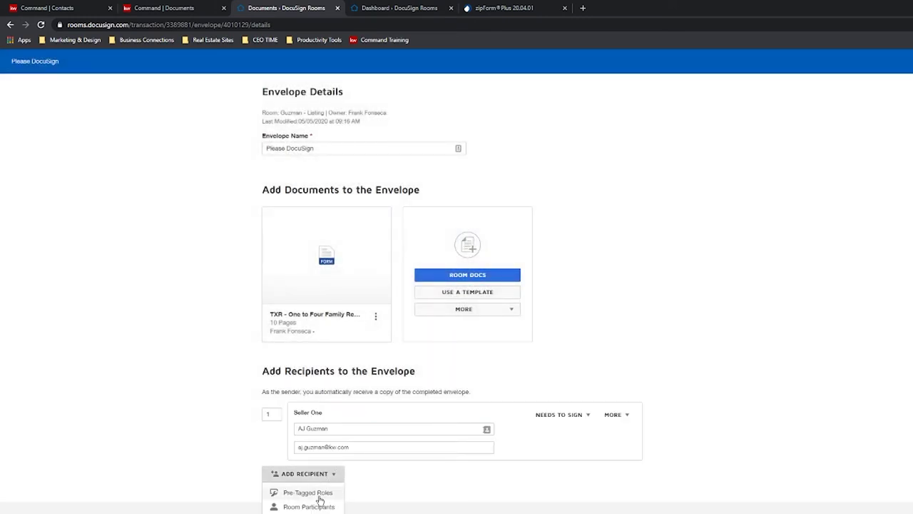
{"action": "left_click", "coordinate": [314, 492]}
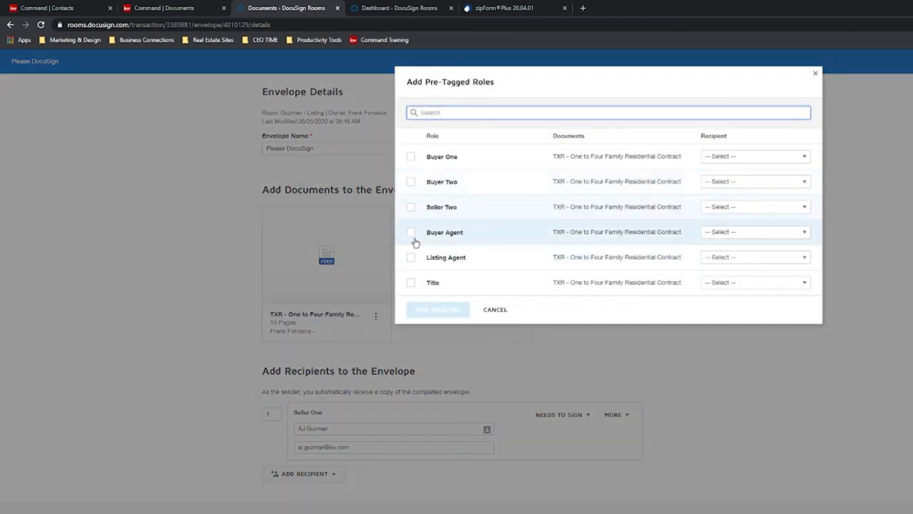
{"action": "left_click", "coordinate": [411, 258]}
{"action": "left_click", "coordinate": [411, 234]}
{"action": "left_click", "coordinate": [410, 233]}
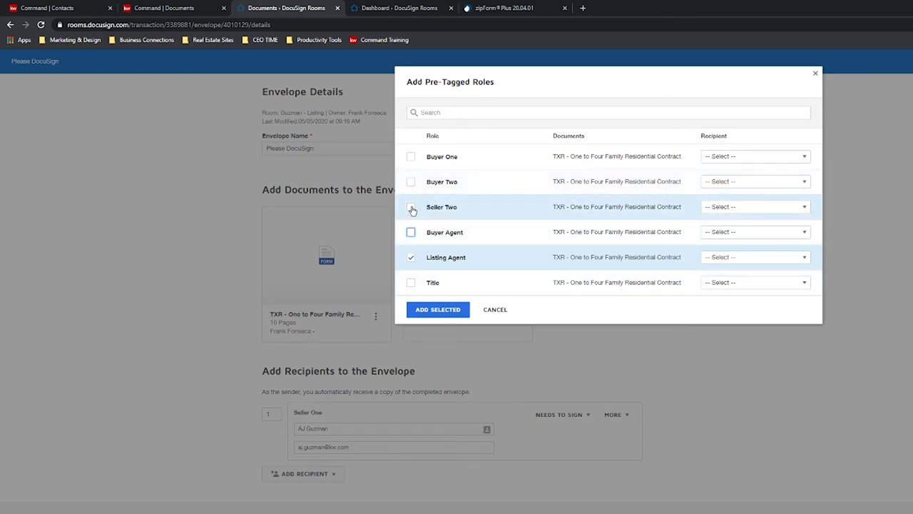
{"action": "left_click", "coordinate": [411, 207]}
{"action": "left_click", "coordinate": [411, 207]}
{"action": "left_click", "coordinate": [770, 259]}
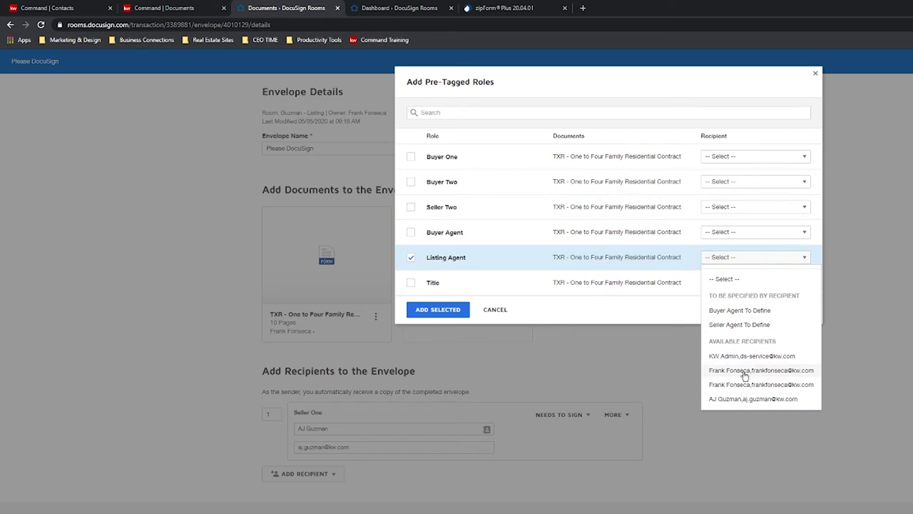
{"action": "left_click", "coordinate": [741, 371]}
{"action": "left_click", "coordinate": [438, 309]}
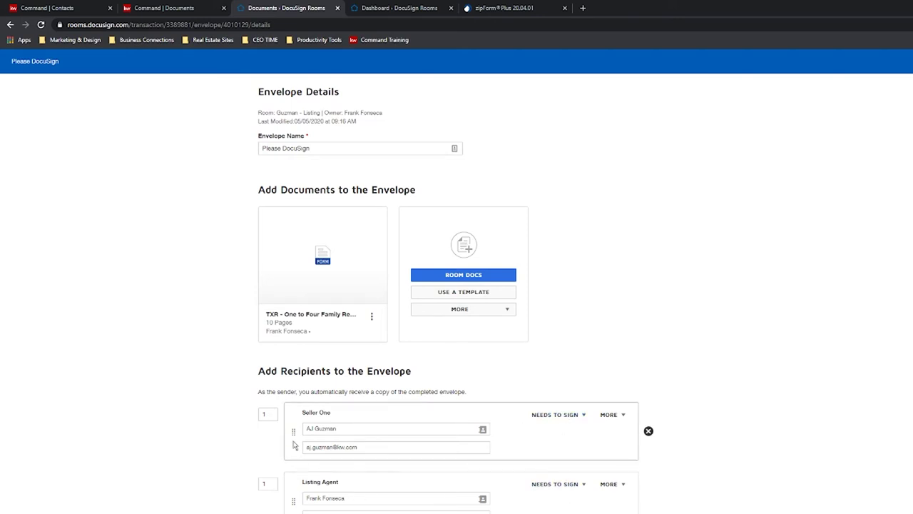
Set Seller One's signing order to 2 so the Listing Agent signs first.
{"action": "left_click", "coordinate": [268, 414]}
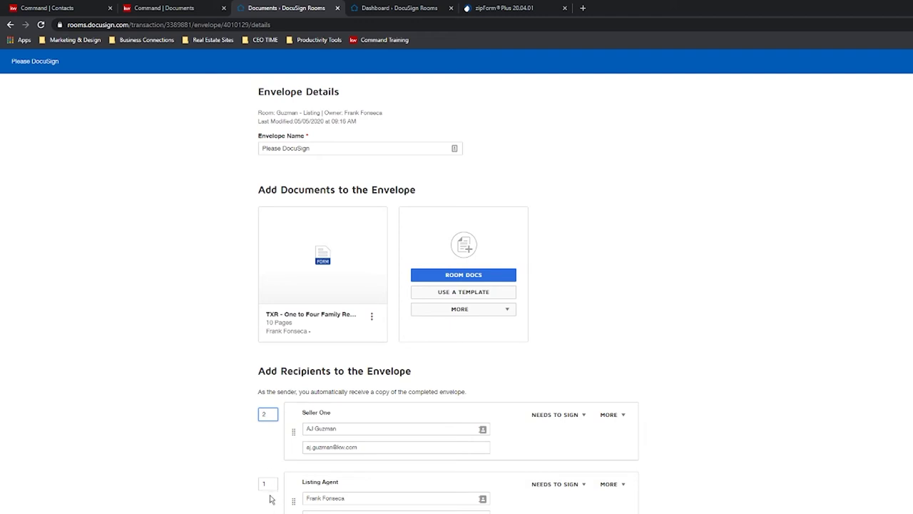
{"action": "key", "text": "Tab"}
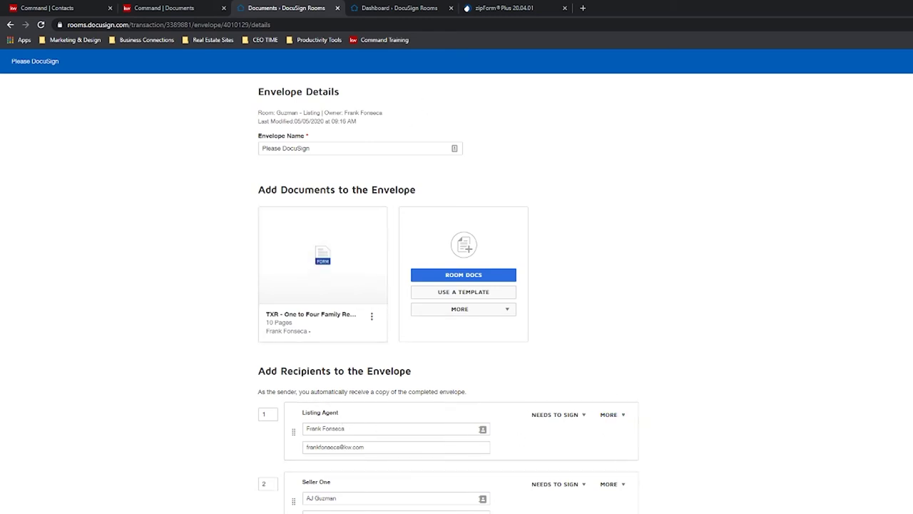
{"action": "scroll", "coordinate": [448, 298], "scroll_direction": "down", "scroll_amount": 1}
{"action": "scroll", "coordinate": [482, 346], "scroll_direction": "up", "scroll_amount": 1}
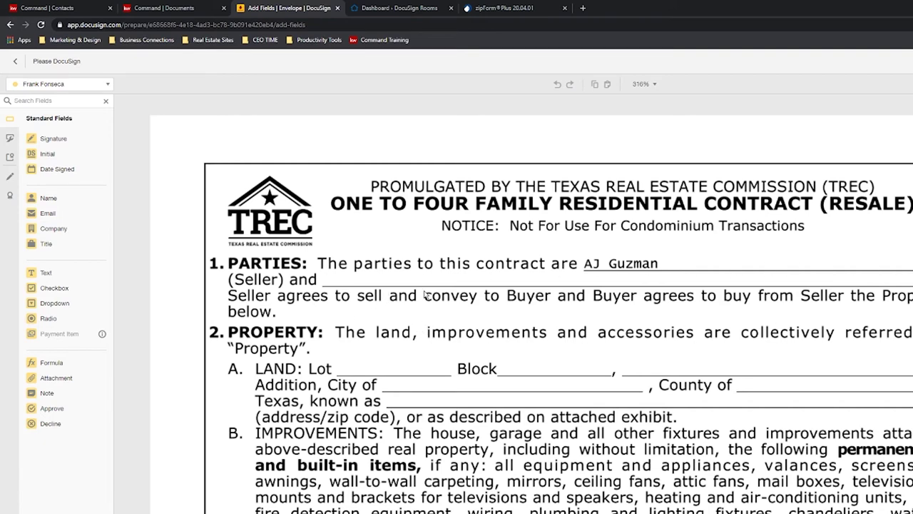
Scroll through the contract checking its pre-tagged fields.
{"action": "scroll", "coordinate": [364, 433], "scroll_direction": "down", "scroll_amount": 5}
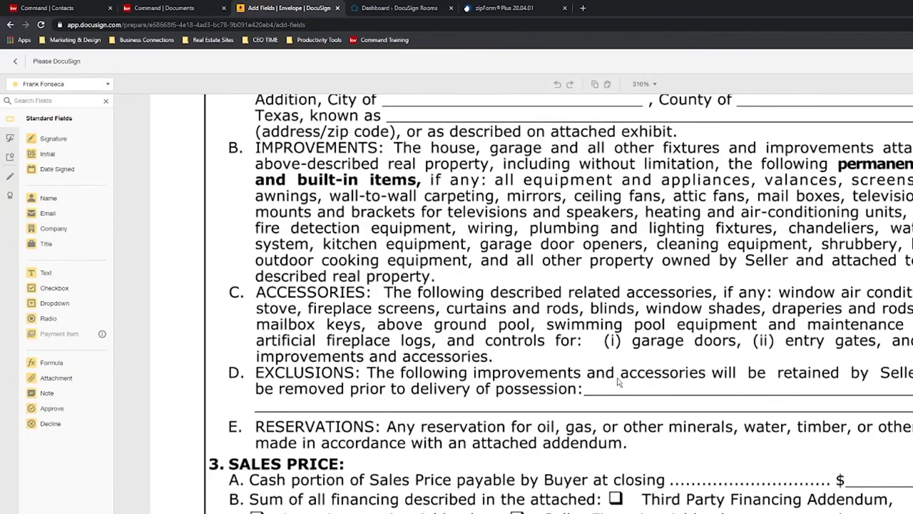
{"action": "scroll", "coordinate": [664, 413], "scroll_direction": "down", "scroll_amount": 1}
{"action": "scroll", "coordinate": [373, 426], "scroll_direction": "up", "scroll_amount": 6}
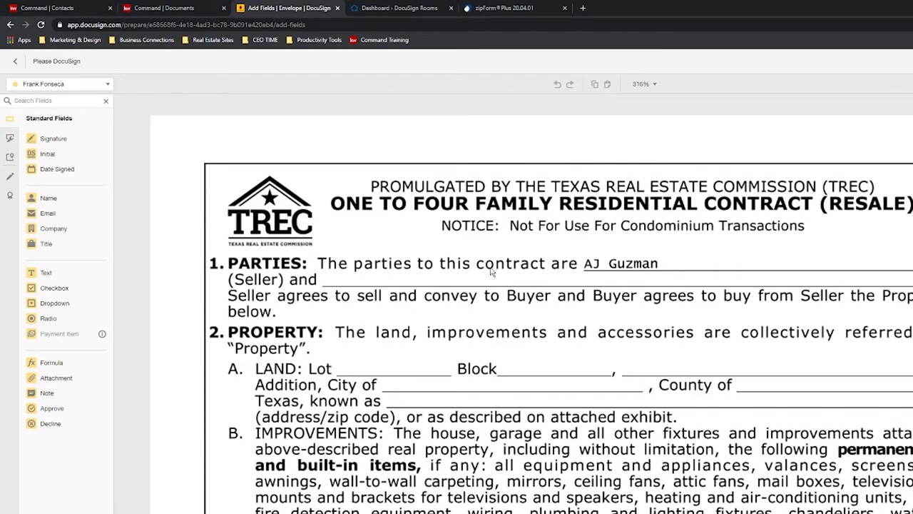
{"action": "scroll", "coordinate": [551, 330], "scroll_direction": "down", "scroll_amount": 9}
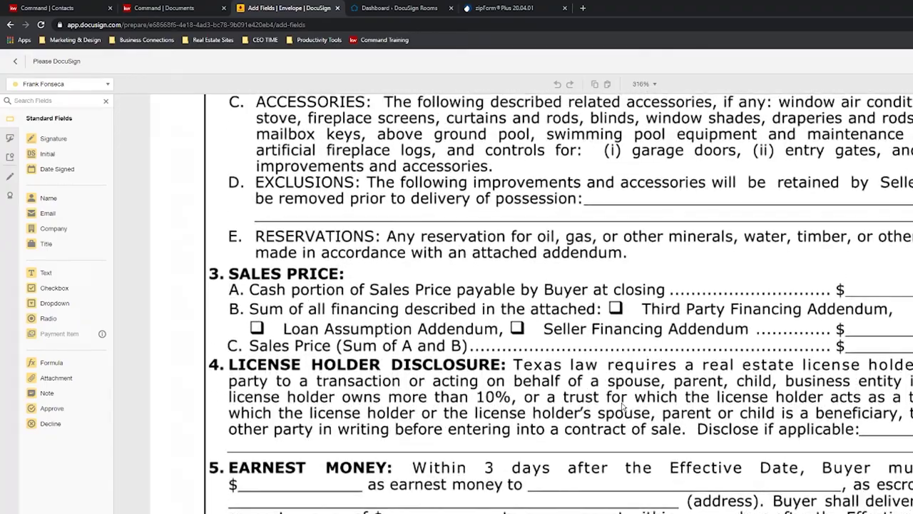
{"action": "scroll", "coordinate": [622, 406], "scroll_direction": "down", "scroll_amount": 8}
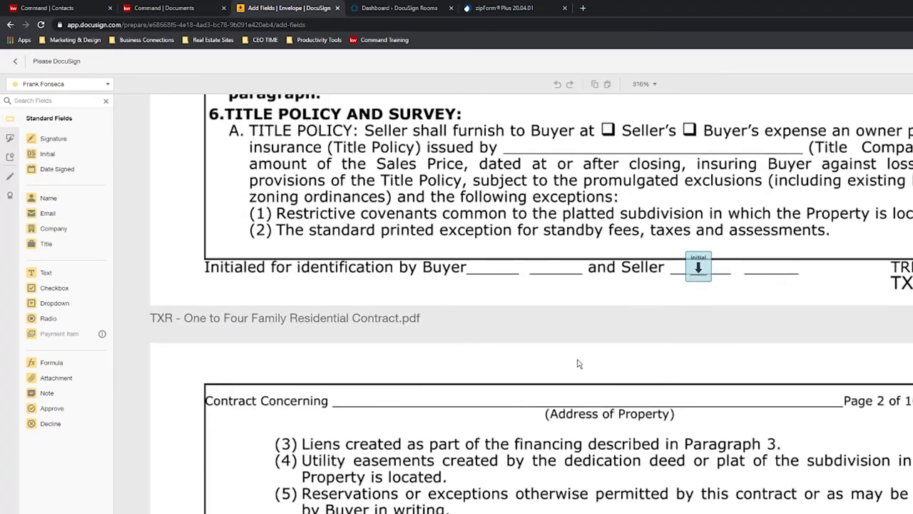
{"action": "scroll", "coordinate": [619, 384], "scroll_direction": "up", "scroll_amount": 15}
{"action": "scroll", "coordinate": [502, 319], "scroll_direction": "down", "scroll_amount": 13}
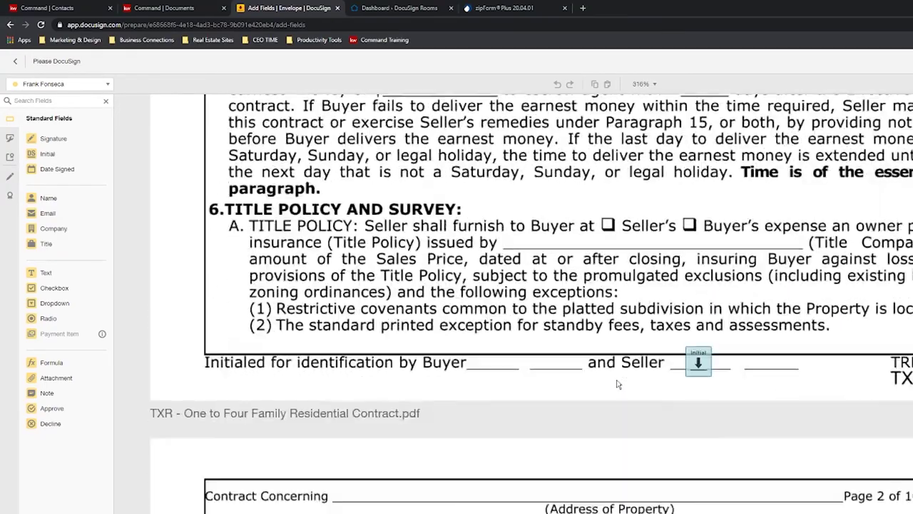
{"action": "scroll", "coordinate": [501, 319], "scroll_direction": "up", "scroll_amount": 5}
{"action": "scroll", "coordinate": [501, 319], "scroll_direction": "down", "scroll_amount": 4}
{"action": "scroll", "coordinate": [682, 425], "scroll_direction": "up", "scroll_amount": 1}
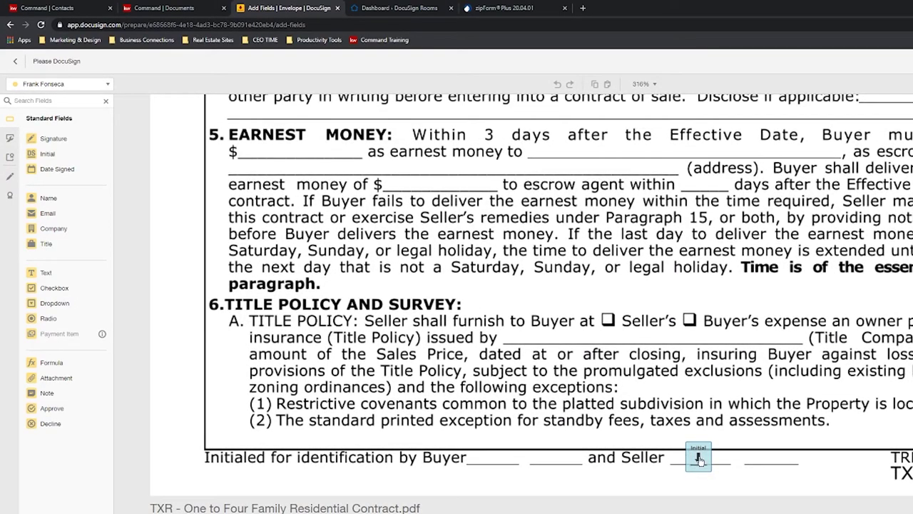
{"action": "scroll", "coordinate": [699, 460], "scroll_direction": "down", "scroll_amount": 20}
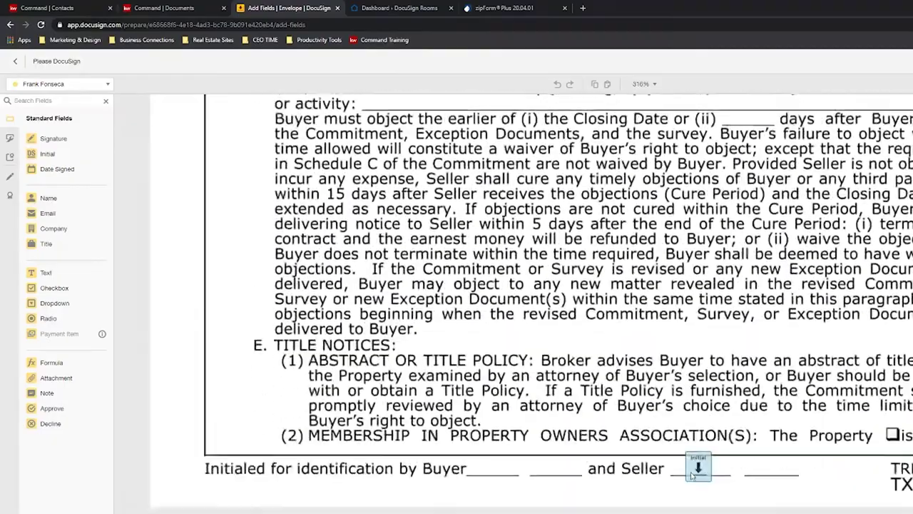
{"action": "scroll", "coordinate": [692, 476], "scroll_direction": "down", "scroll_amount": 20}
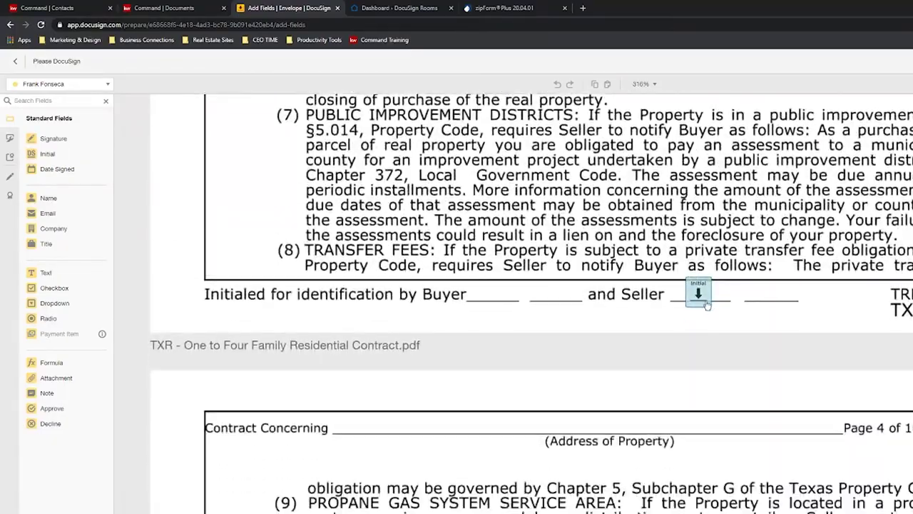
Check which recipients fields can be assigned to, then review the remaining pages.
{"action": "left_click", "coordinate": [92, 87]}
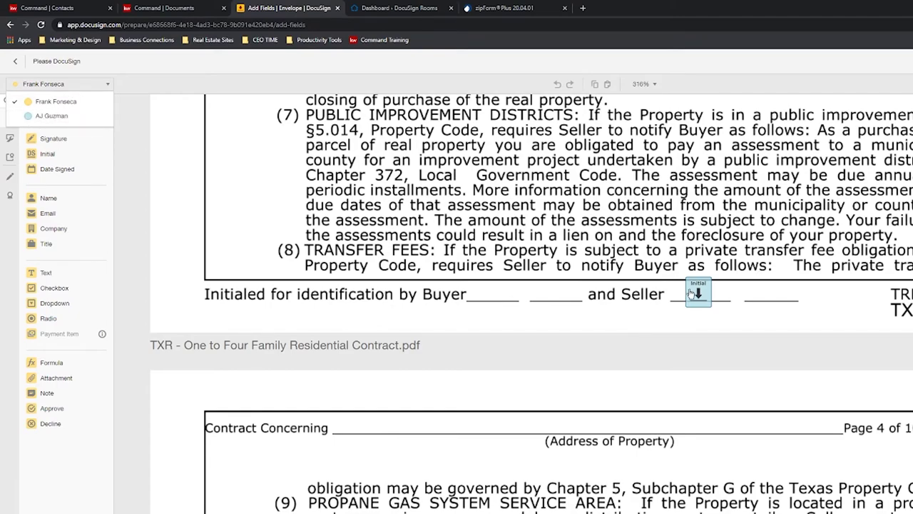
{"action": "scroll", "coordinate": [625, 356], "scroll_direction": "down", "scroll_amount": 15}
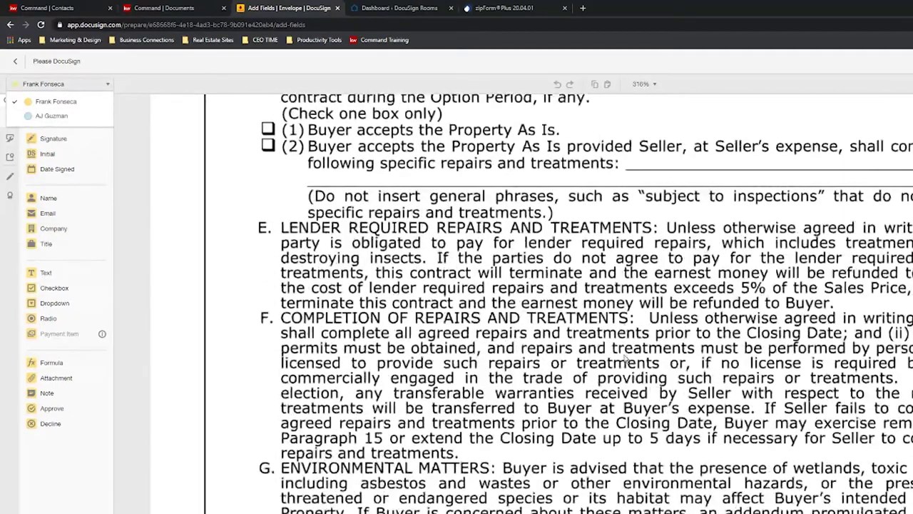
{"action": "scroll", "coordinate": [625, 359], "scroll_direction": "down", "scroll_amount": 20}
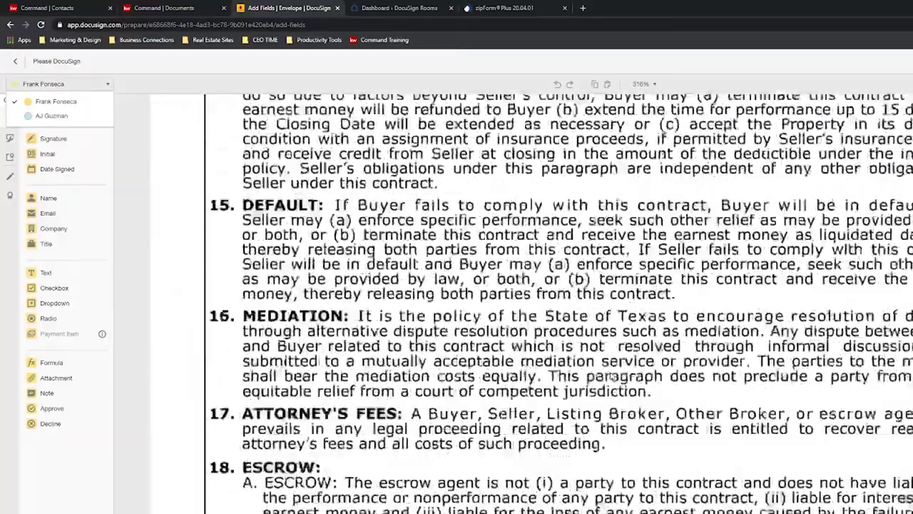
{"action": "scroll", "coordinate": [611, 376], "scroll_direction": "down", "scroll_amount": 20}
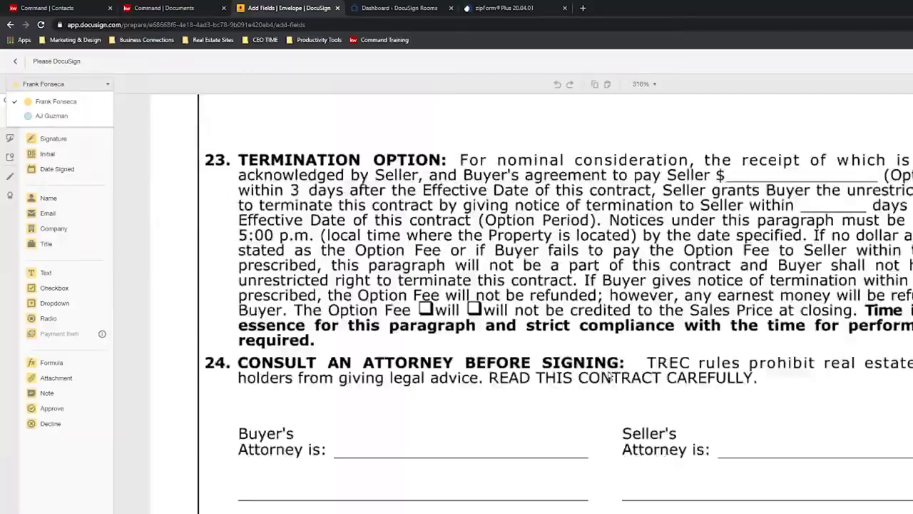
{"action": "scroll", "coordinate": [611, 376], "scroll_direction": "down", "scroll_amount": 20}
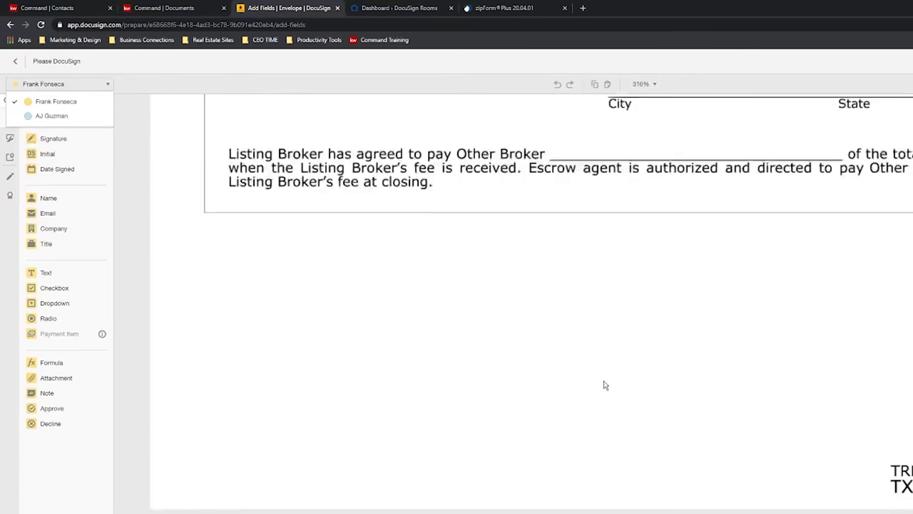
{"action": "scroll", "coordinate": [603, 385], "scroll_direction": "down", "scroll_amount": 10}
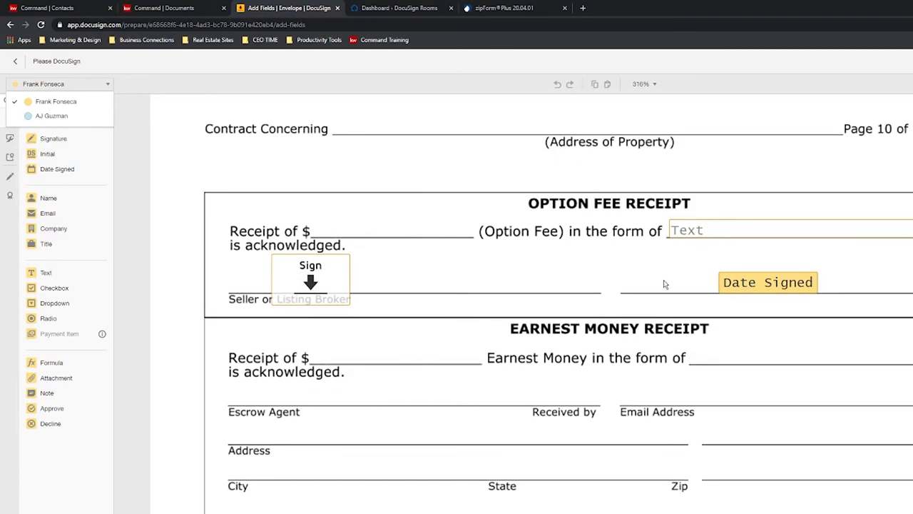
{"action": "scroll", "coordinate": [664, 284], "scroll_direction": "down", "scroll_amount": 10}
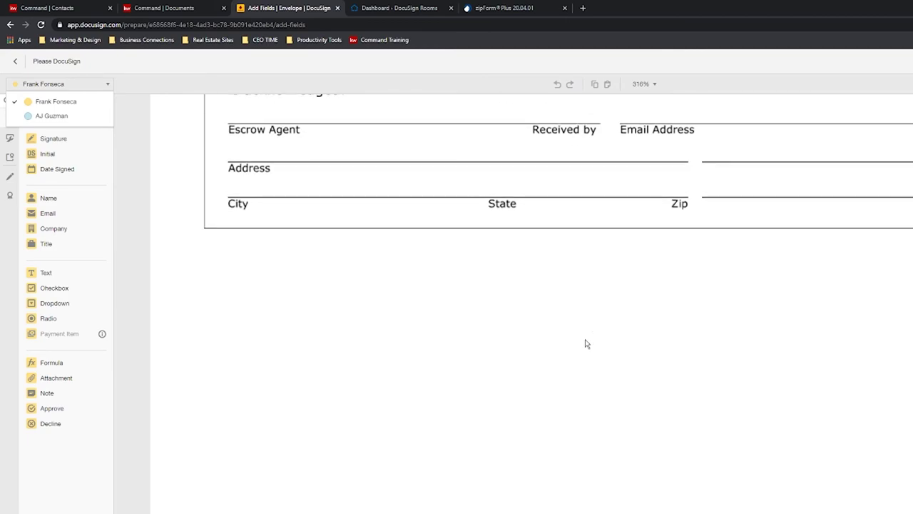
{"action": "scroll", "coordinate": [585, 344], "scroll_direction": "up", "scroll_amount": 20}
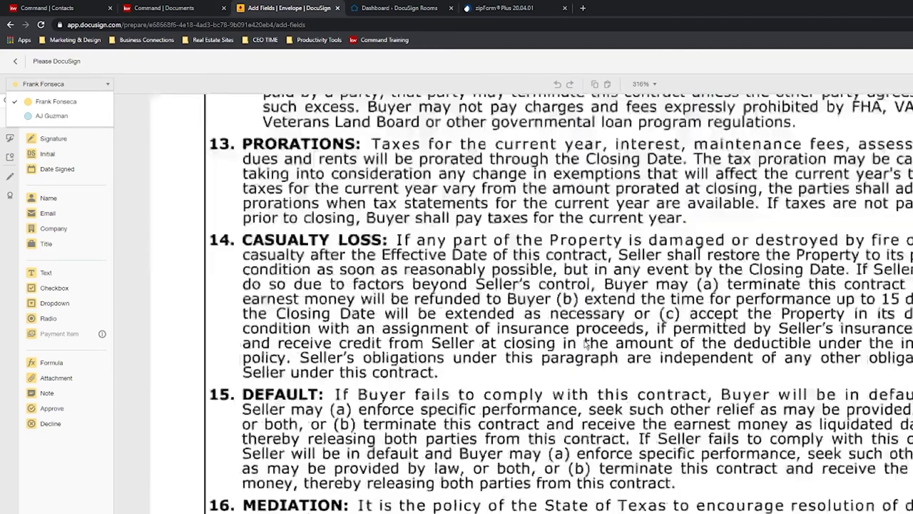
{"action": "scroll", "coordinate": [585, 344], "scroll_direction": "up", "scroll_amount": 20}
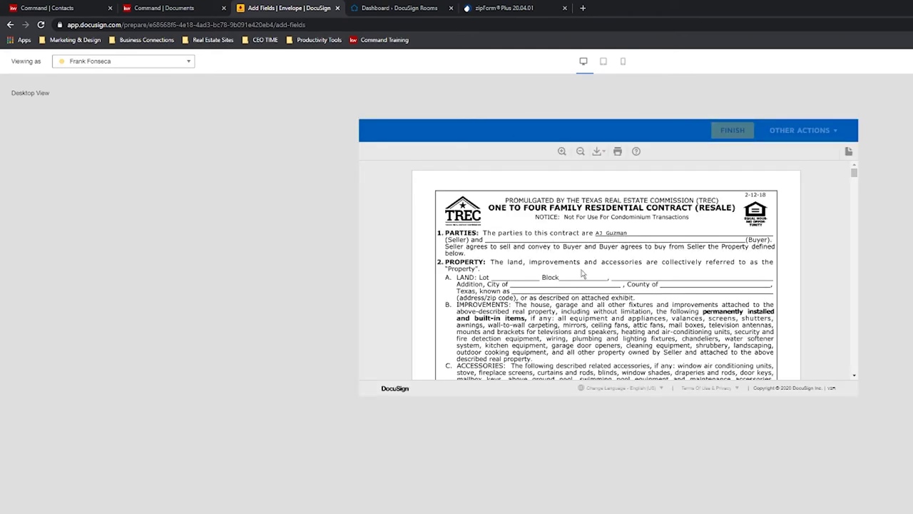
Apply the listing agent's signature on the Option Fee Receipt in the preview.
{"action": "scroll", "coordinate": [606, 283], "scroll_direction": "down", "scroll_amount": 20}
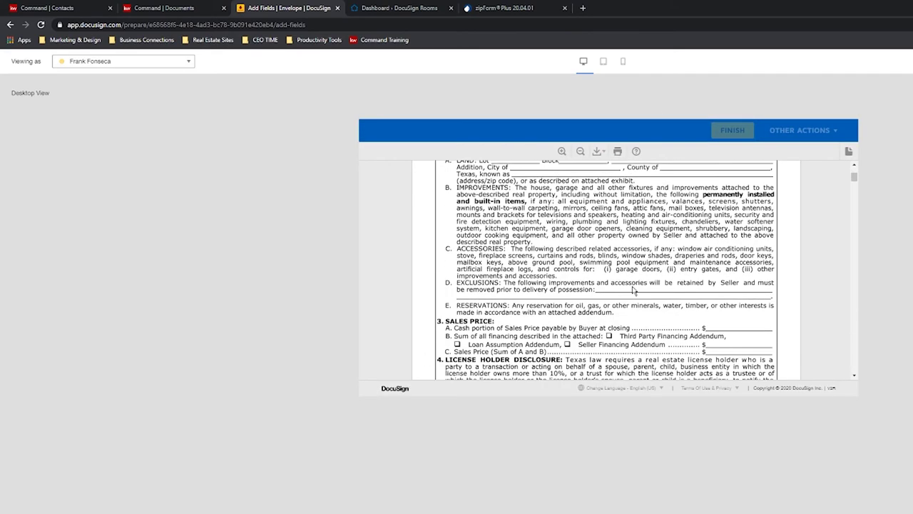
{"action": "scroll", "coordinate": [631, 290], "scroll_direction": "down", "scroll_amount": 20}
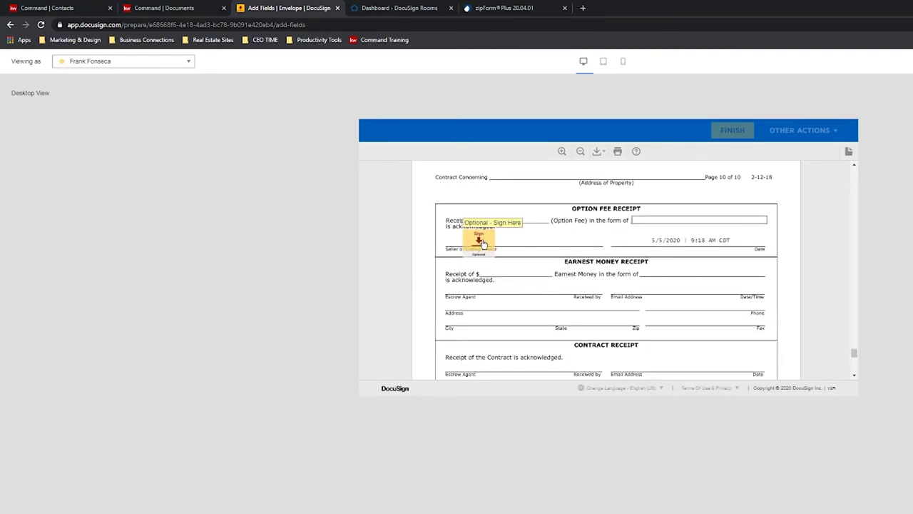
{"action": "left_click", "coordinate": [479, 240]}
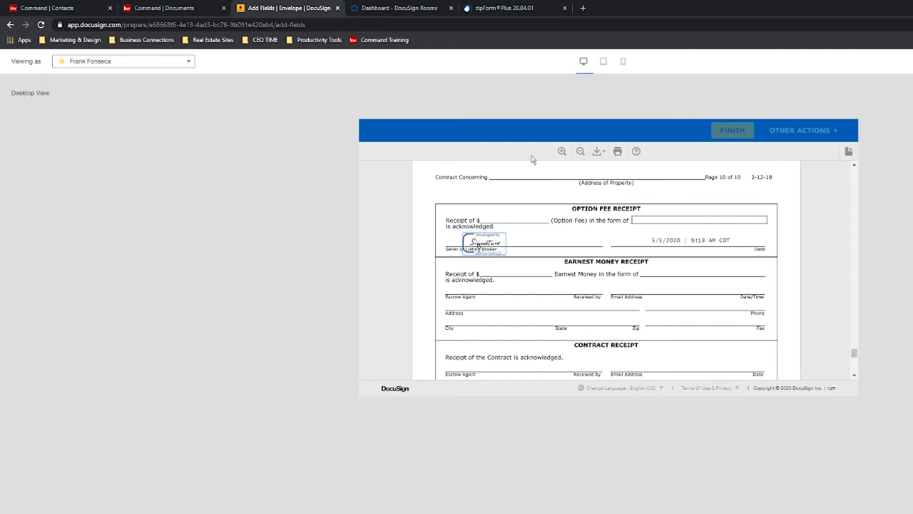
Preview as Seller One and apply the seller's initials on each page and signature.
{"action": "left_click", "coordinate": [95, 61]}
{"action": "left_click", "coordinate": [109, 94]}
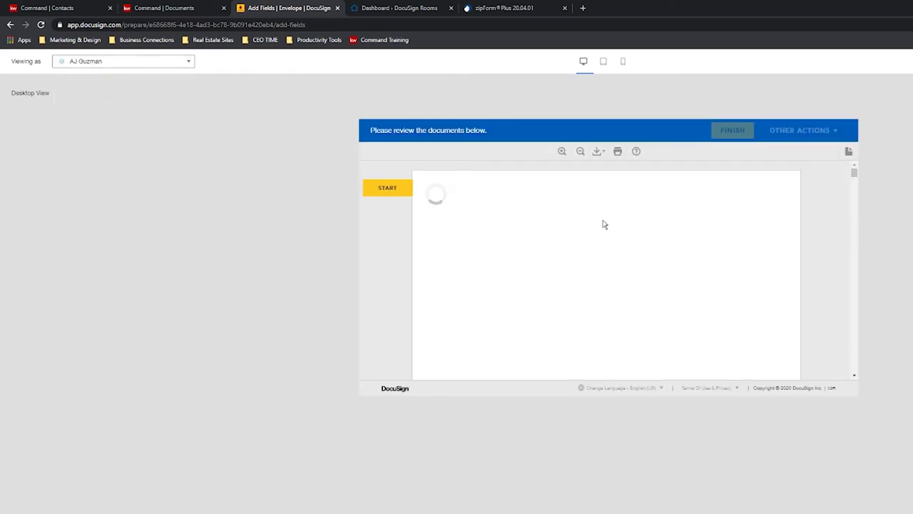
{"action": "left_click", "coordinate": [386, 190]}
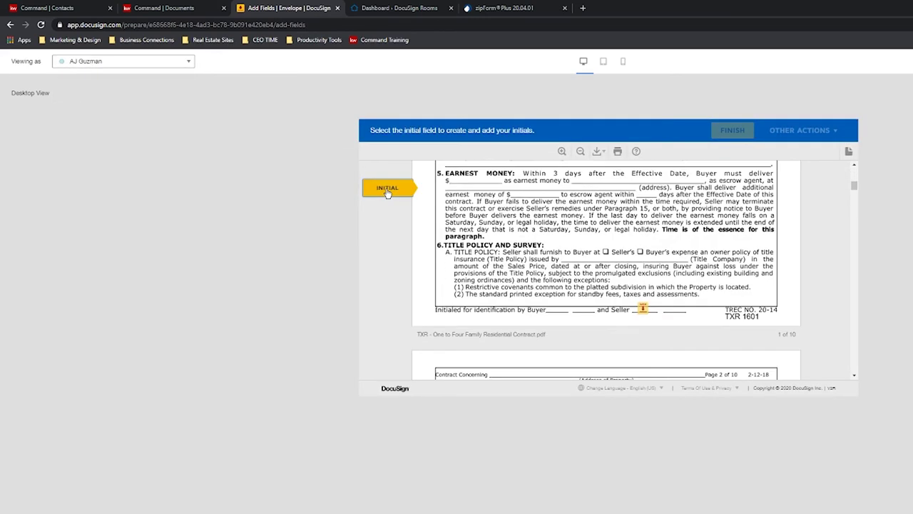
{"action": "left_click", "coordinate": [642, 263]}
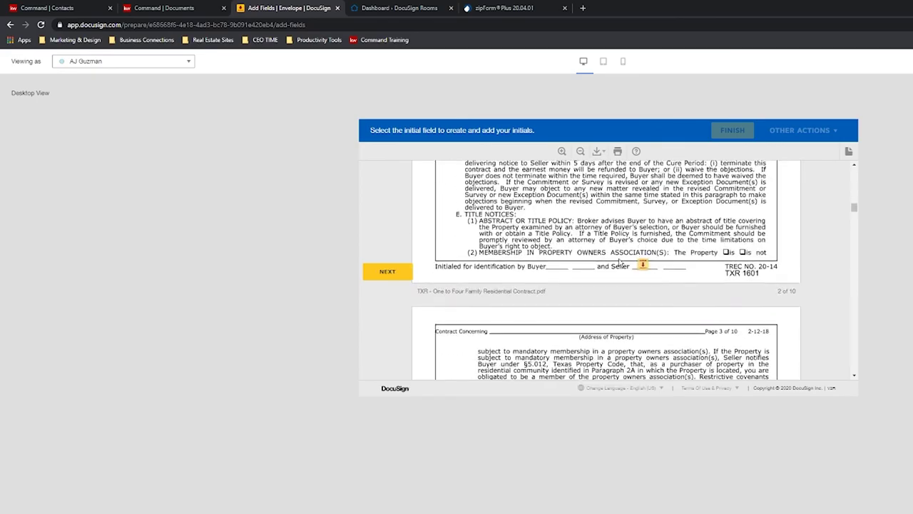
{"action": "left_click", "coordinate": [643, 266]}
{"action": "left_click", "coordinate": [645, 266]}
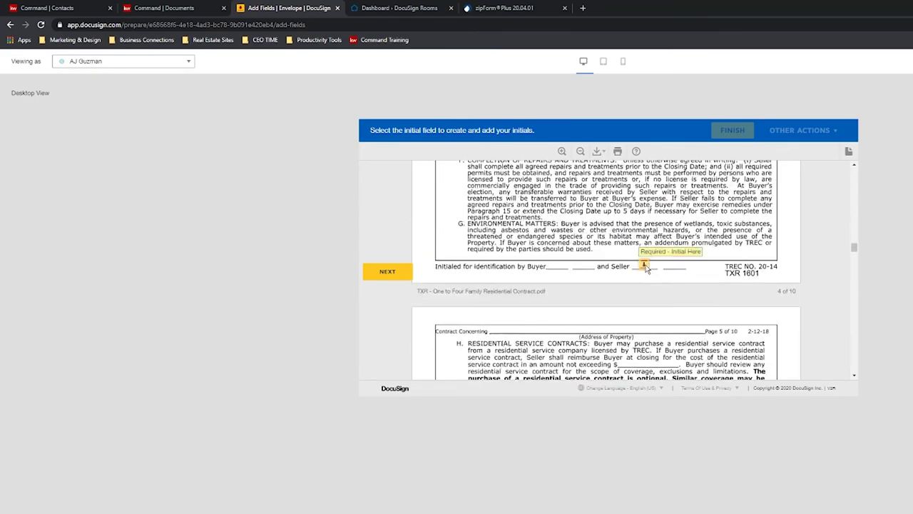
{"action": "left_click", "coordinate": [644, 266]}
{"action": "left_click", "coordinate": [644, 267]}
{"action": "left_click", "coordinate": [644, 266]}
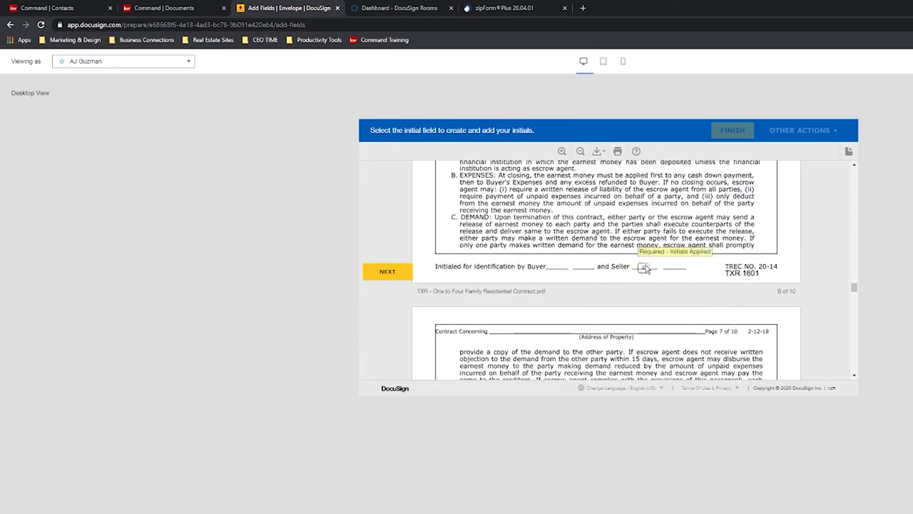
{"action": "left_click", "coordinate": [644, 266]}
{"action": "left_click", "coordinate": [644, 265]}
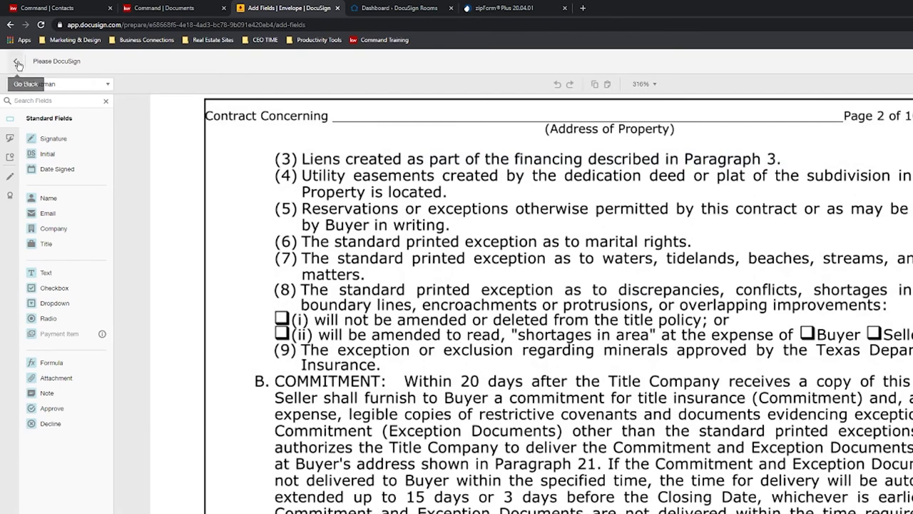
Leave the field editor and return to the 'Please DocuSign' envelope details with contract and recipients.
{"action": "left_click", "coordinate": [16, 61]}
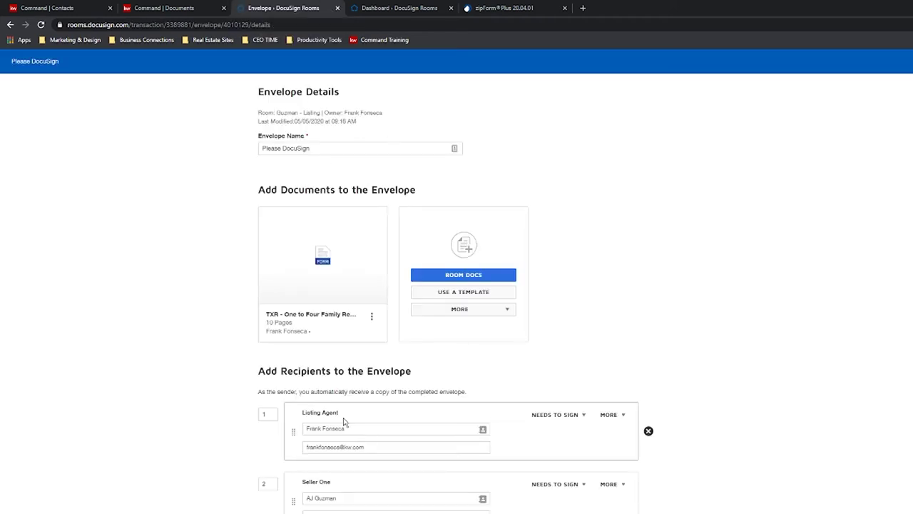
{"action": "left_click", "coordinate": [367, 512]}
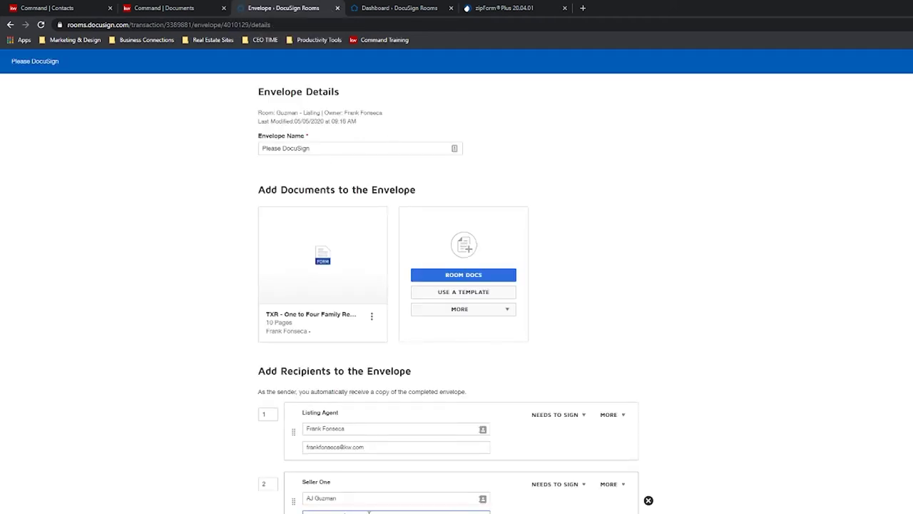
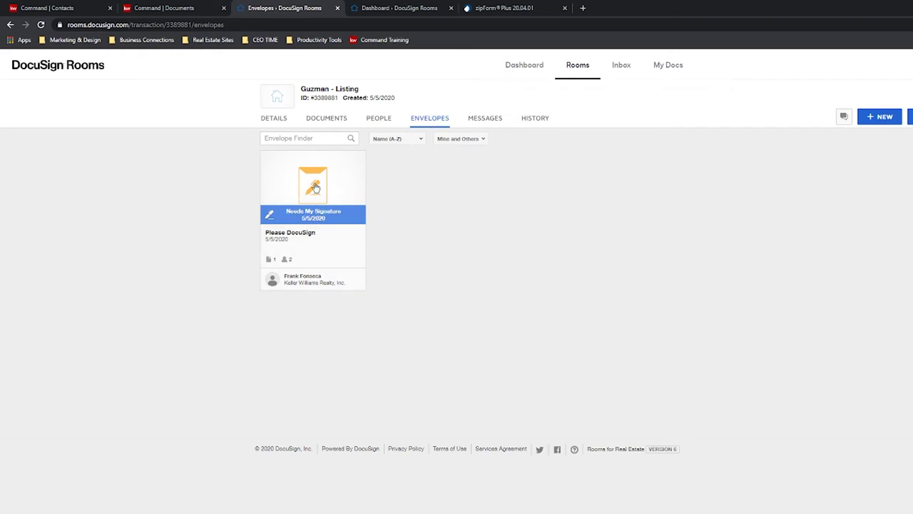
Sign and finish the Please DocuSign envelope in the Guzman - Listing room, blocking the location prompt.
{"action": "left_click", "coordinate": [317, 204]}
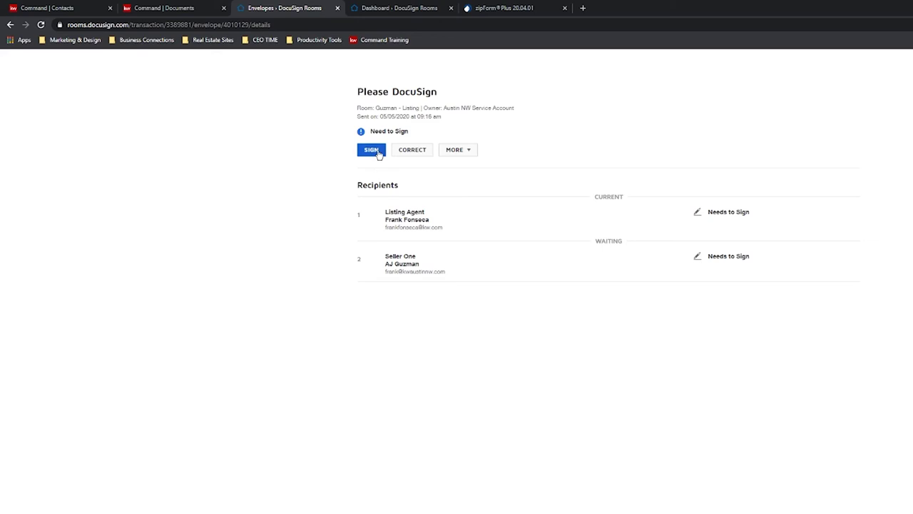
{"action": "left_click", "coordinate": [372, 150]}
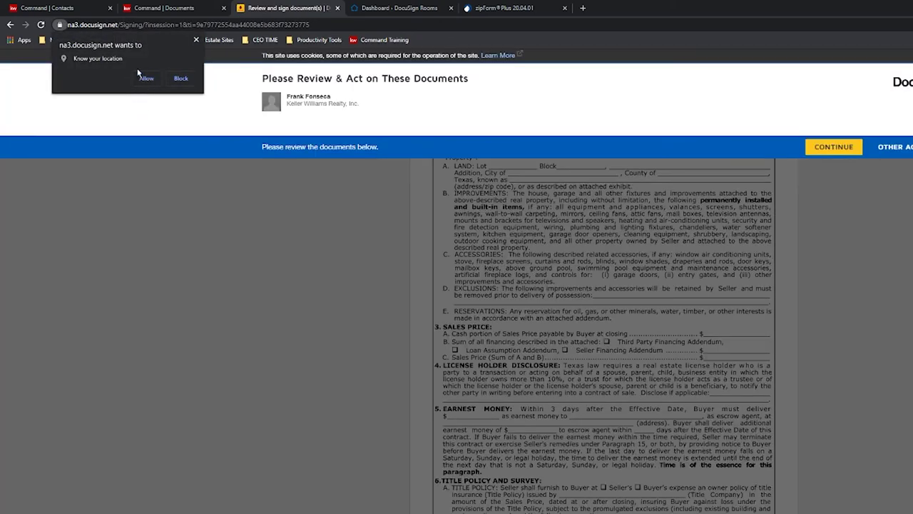
{"action": "left_click", "coordinate": [146, 79]}
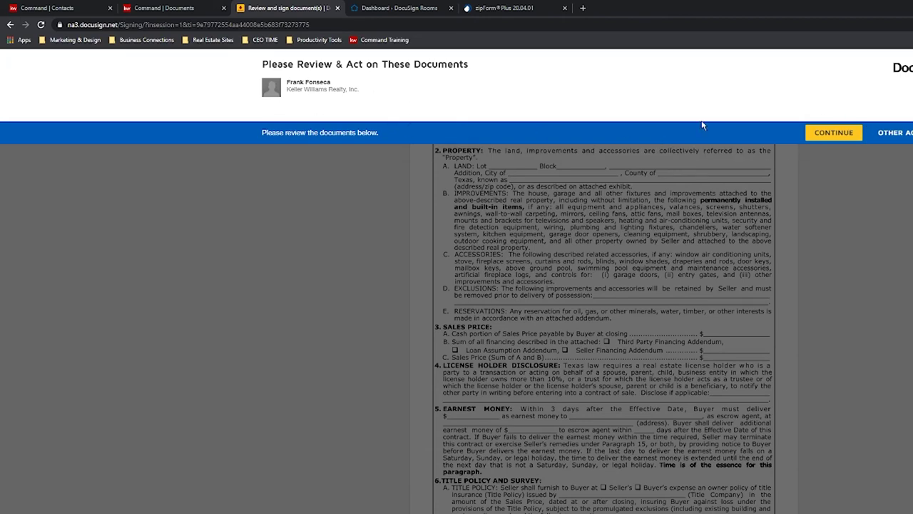
{"action": "left_click", "coordinate": [824, 134]}
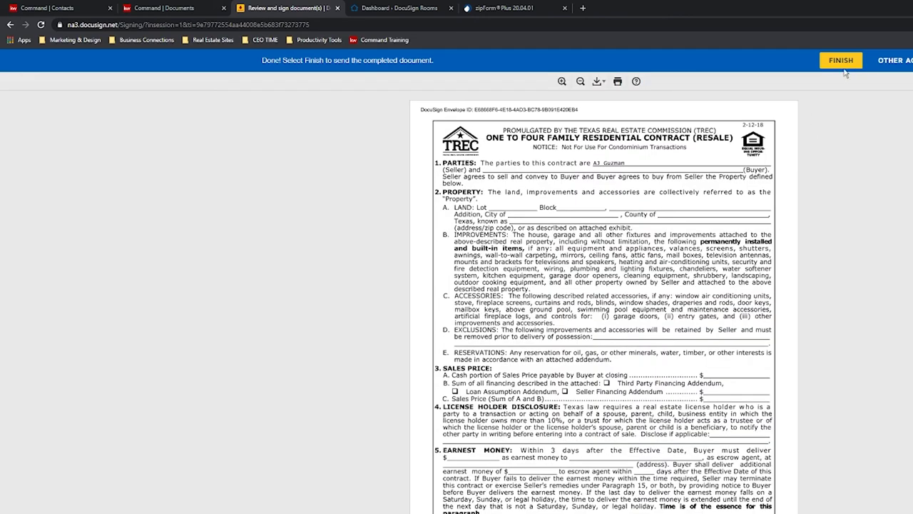
{"action": "left_click", "coordinate": [843, 60]}
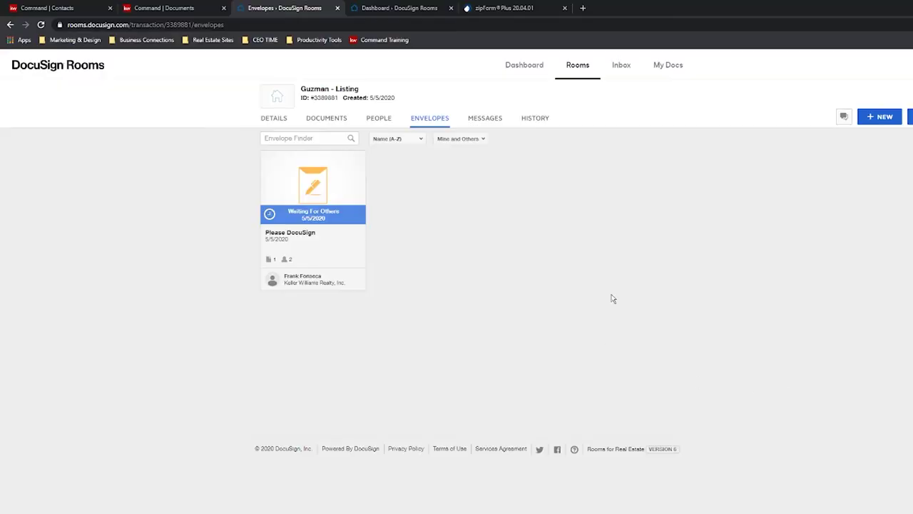
Open the Guzman - Listing room's Details tab and look it over.
{"action": "left_click", "coordinate": [213, 6]}
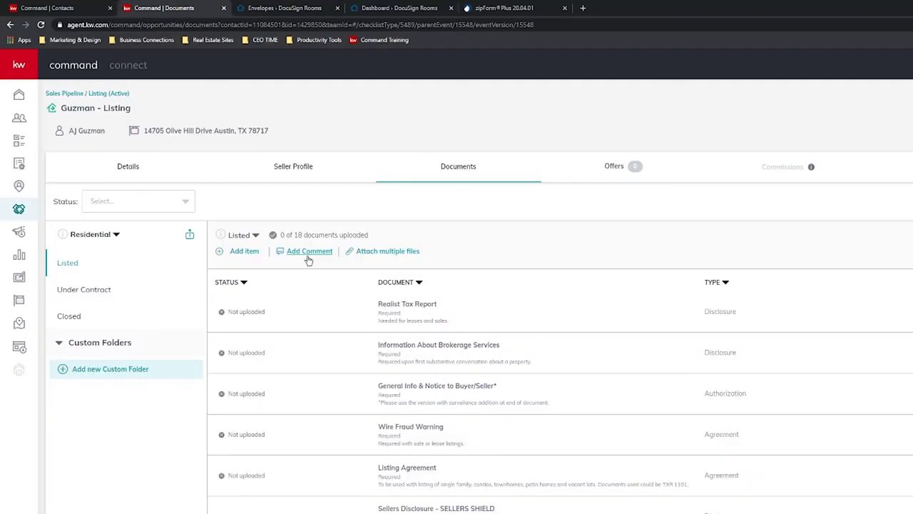
{"action": "left_click", "coordinate": [293, 6]}
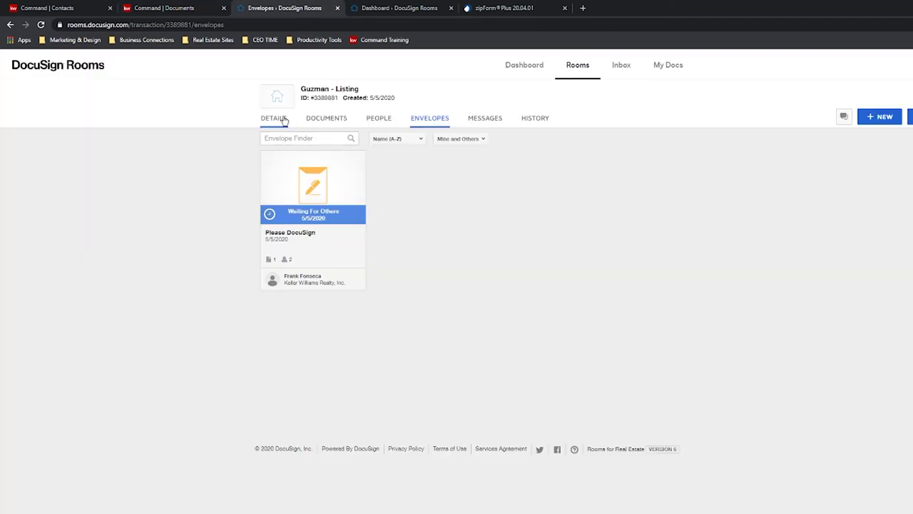
{"action": "left_click", "coordinate": [289, 120]}
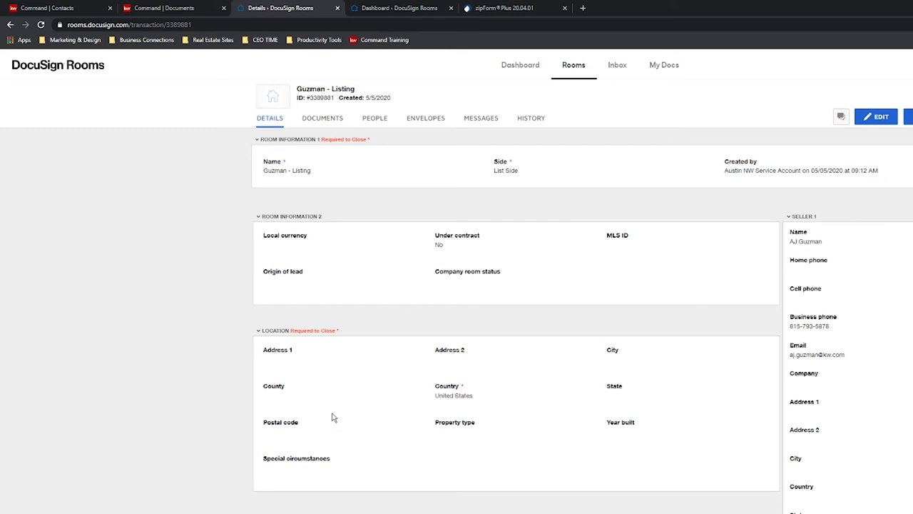
{"action": "scroll", "coordinate": [344, 255], "scroll_direction": "down", "scroll_amount": 2}
{"action": "scroll", "coordinate": [873, 285], "scroll_direction": "up", "scroll_amount": 2}
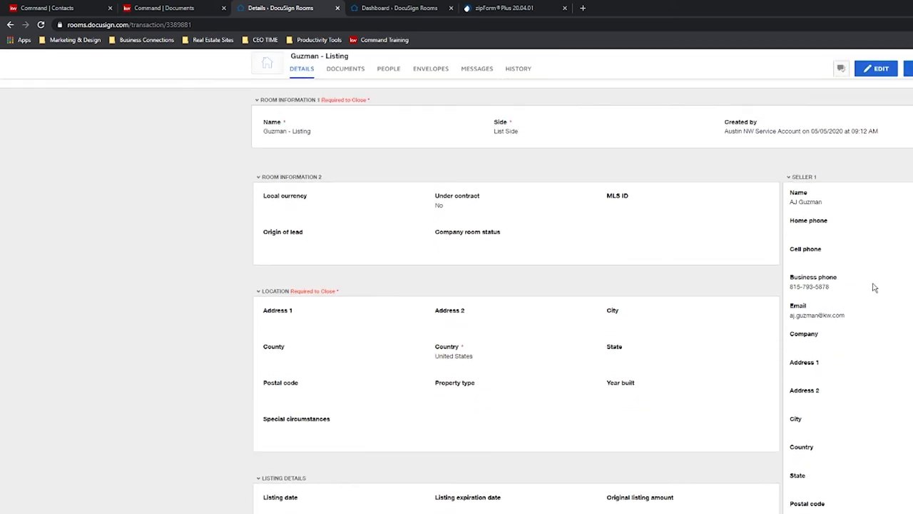
Make the details editable, review the room, seller, buyer and agent fields, then show the room's documents.
{"action": "left_click", "coordinate": [877, 118]}
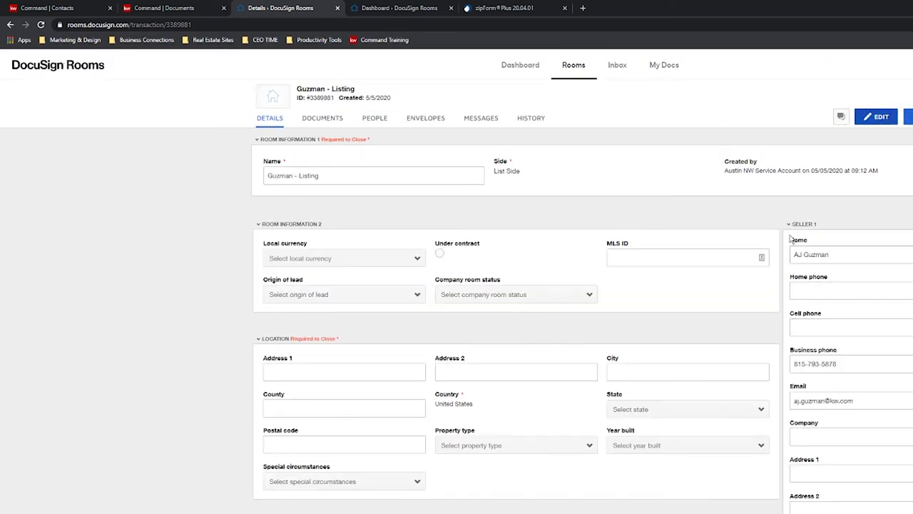
{"action": "scroll", "coordinate": [795, 229], "scroll_direction": "down", "scroll_amount": 1}
{"action": "scroll", "coordinate": [797, 223], "scroll_direction": "up", "scroll_amount": 1}
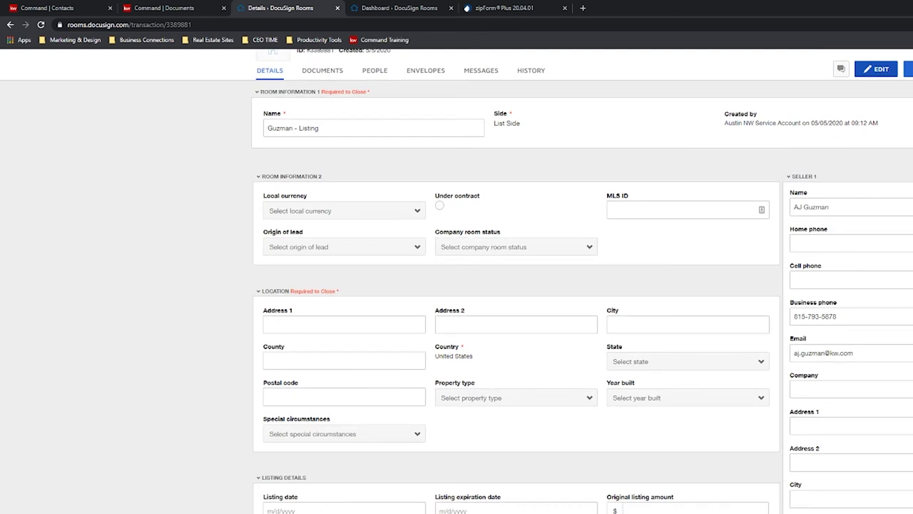
{"action": "scroll", "coordinate": [907, 217], "scroll_direction": "down", "scroll_amount": 2}
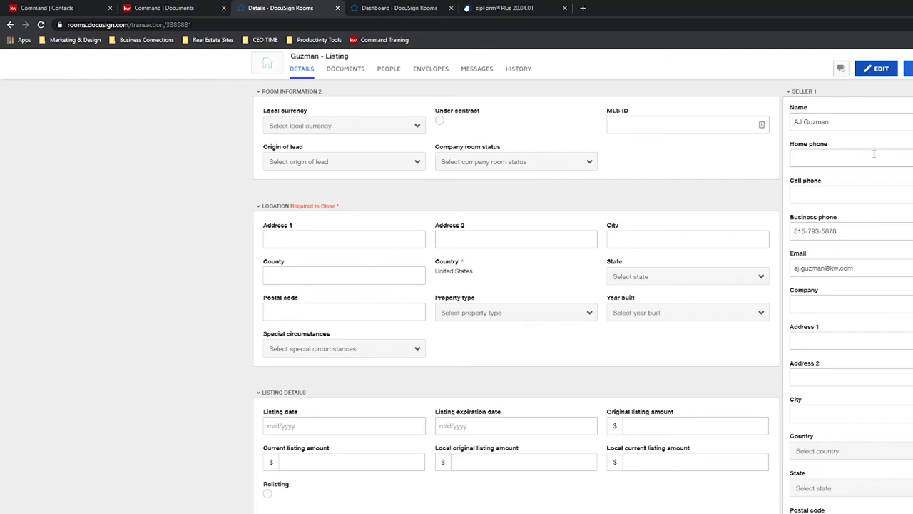
{"action": "scroll", "coordinate": [904, 228], "scroll_direction": "down", "scroll_amount": 10}
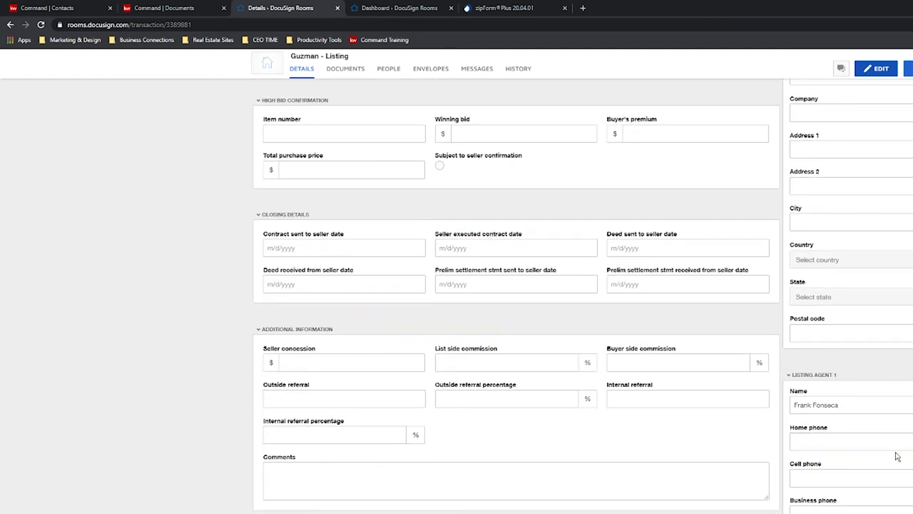
{"action": "scroll", "coordinate": [894, 457], "scroll_direction": "down", "scroll_amount": 8}
{"action": "scroll", "coordinate": [853, 426], "scroll_direction": "down", "scroll_amount": 6}
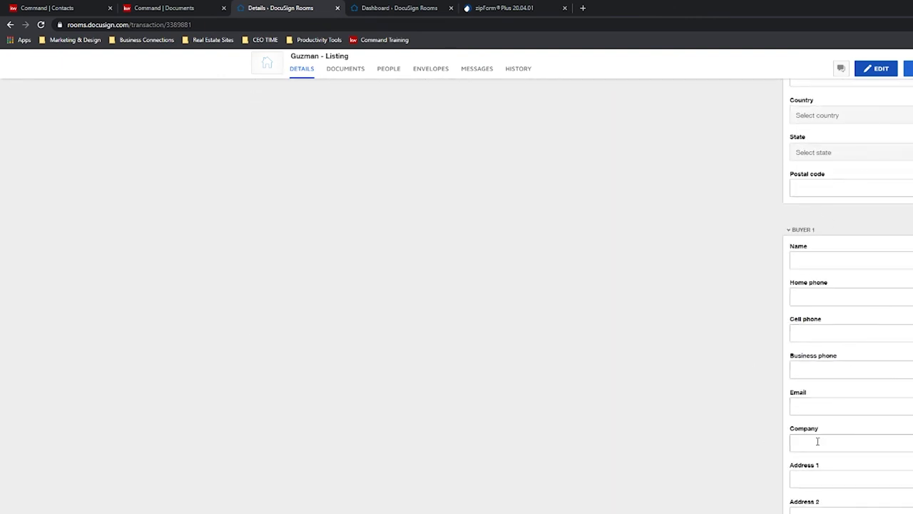
{"action": "scroll", "coordinate": [815, 441], "scroll_direction": "down", "scroll_amount": 1}
{"action": "scroll", "coordinate": [856, 407], "scroll_direction": "up", "scroll_amount": 3}
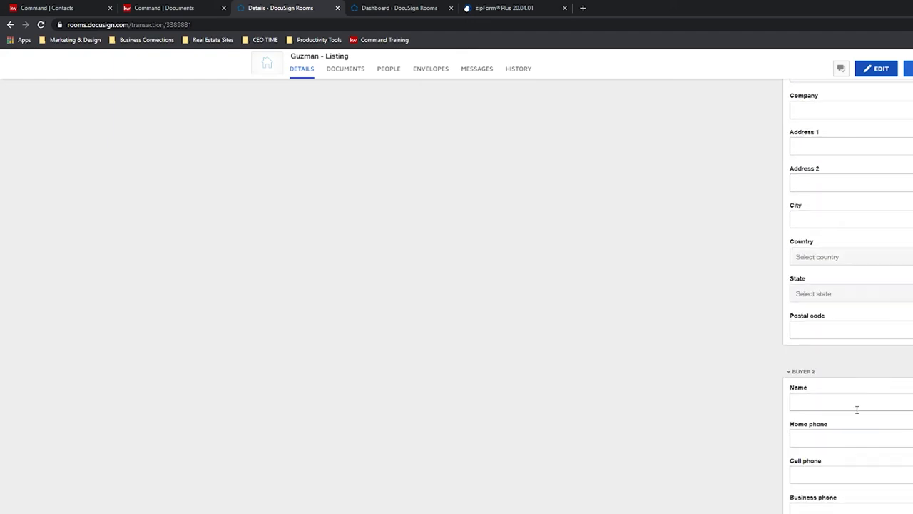
{"action": "scroll", "coordinate": [830, 452], "scroll_direction": "down", "scroll_amount": 9}
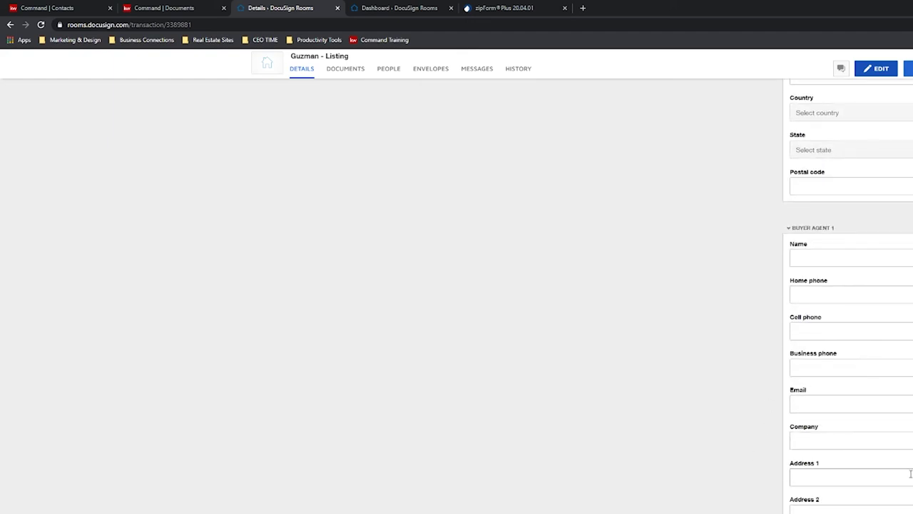
{"action": "scroll", "coordinate": [555, 373], "scroll_direction": "up", "scroll_amount": 15}
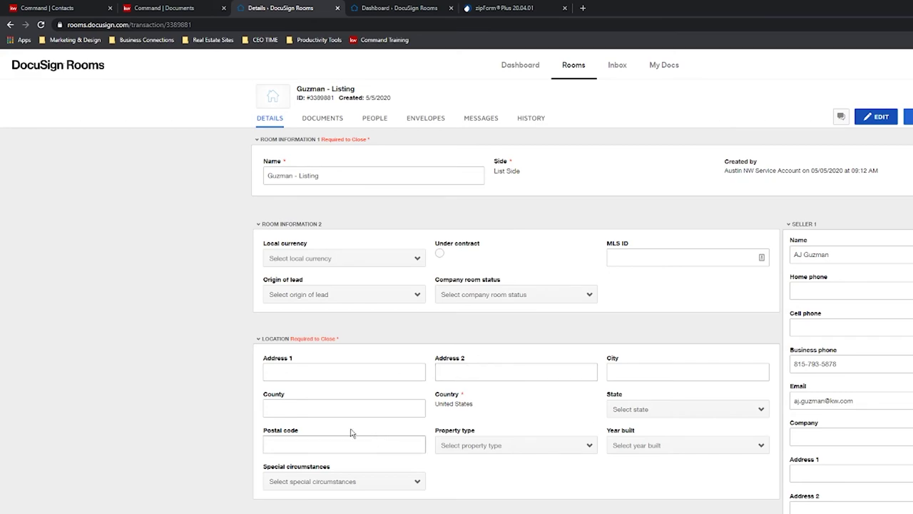
{"action": "scroll", "coordinate": [302, 438], "scroll_direction": "down", "scroll_amount": 1}
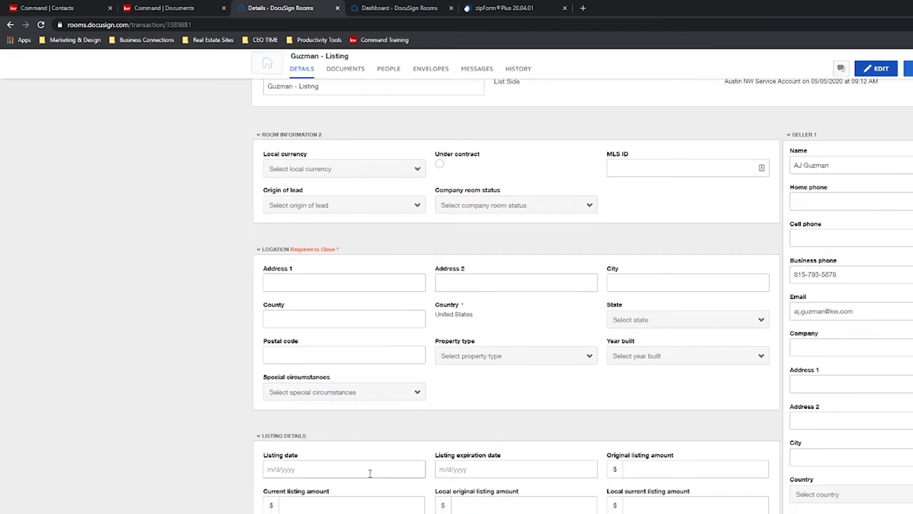
{"action": "scroll", "coordinate": [369, 473], "scroll_direction": "down", "scroll_amount": 2}
{"action": "scroll", "coordinate": [328, 414], "scroll_direction": "down", "scroll_amount": 5}
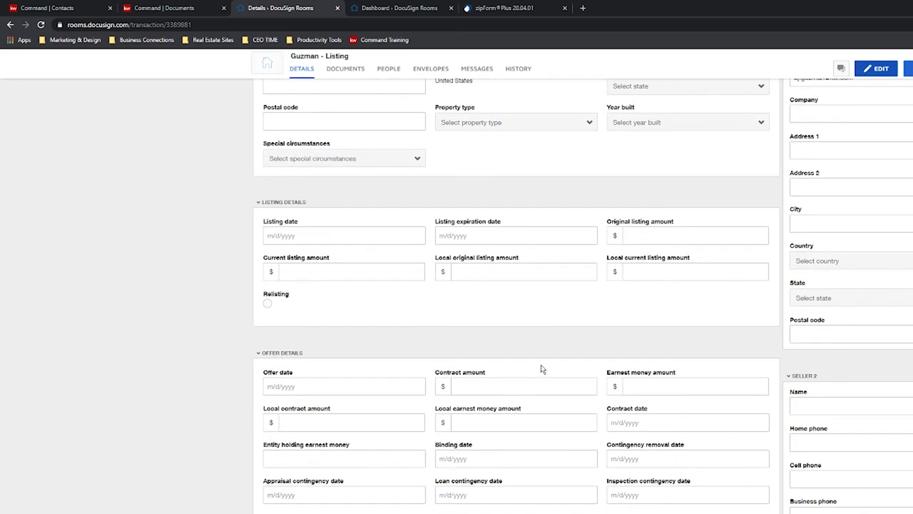
{"action": "scroll", "coordinate": [564, 281], "scroll_direction": "up", "scroll_amount": 5}
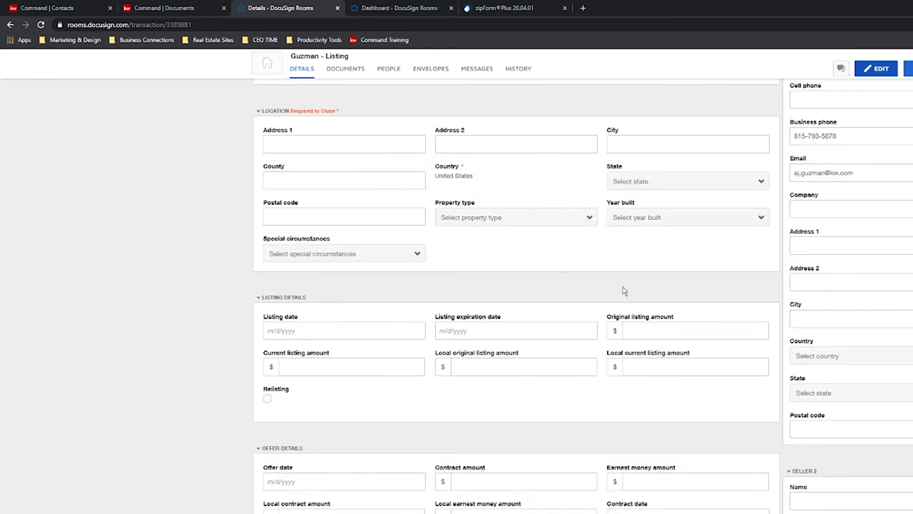
{"action": "scroll", "coordinate": [564, 377], "scroll_direction": "down", "scroll_amount": 2}
{"action": "scroll", "coordinate": [565, 377], "scroll_direction": "up", "scroll_amount": 5}
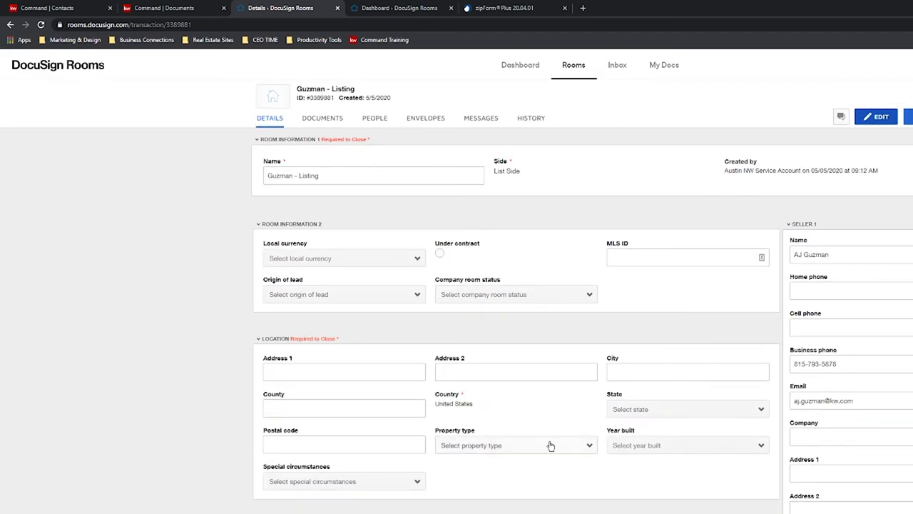
{"action": "left_click", "coordinate": [326, 122]}
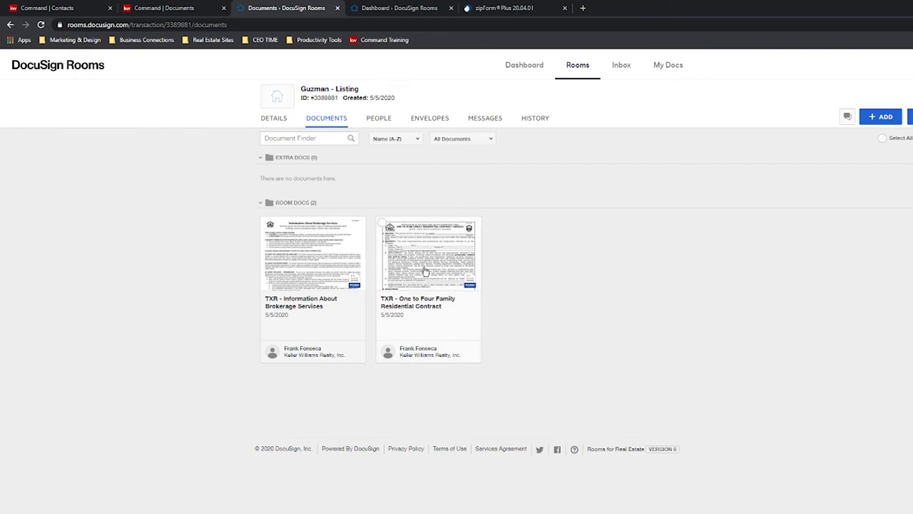
Preview the One to Four Family Residential Contract, check zipForm Plus, then bring up the room's ADD document sources.
{"action": "left_click", "coordinate": [440, 251]}
{"action": "left_click", "coordinate": [499, 6]}
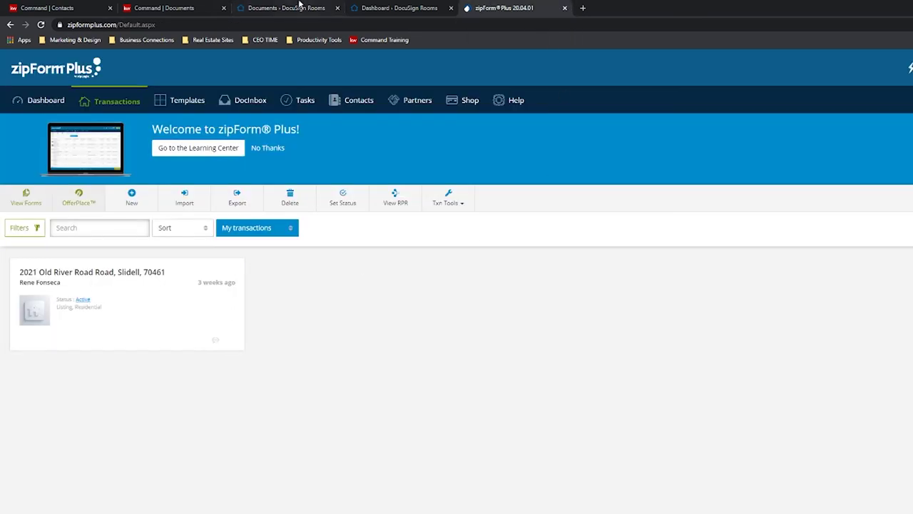
{"action": "left_click", "coordinate": [301, 7]}
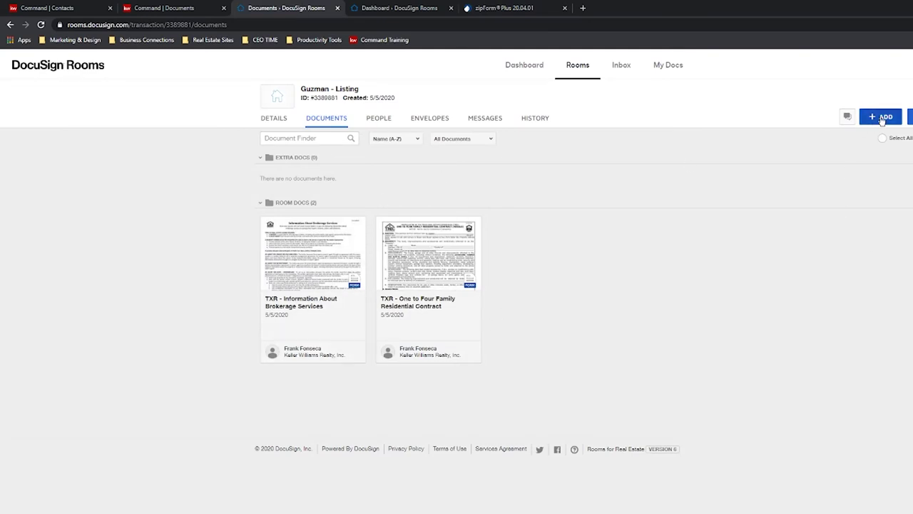
{"action": "left_click", "coordinate": [881, 117]}
Create a linked zipForm transaction named Guzman - Listing as a Residential listing.
{"action": "left_click", "coordinate": [877, 177]}
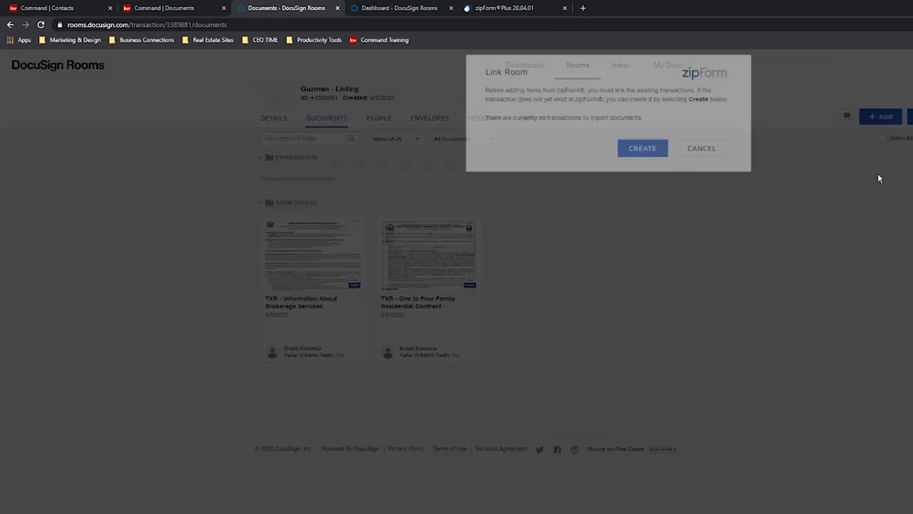
{"action": "left_click", "coordinate": [642, 156]}
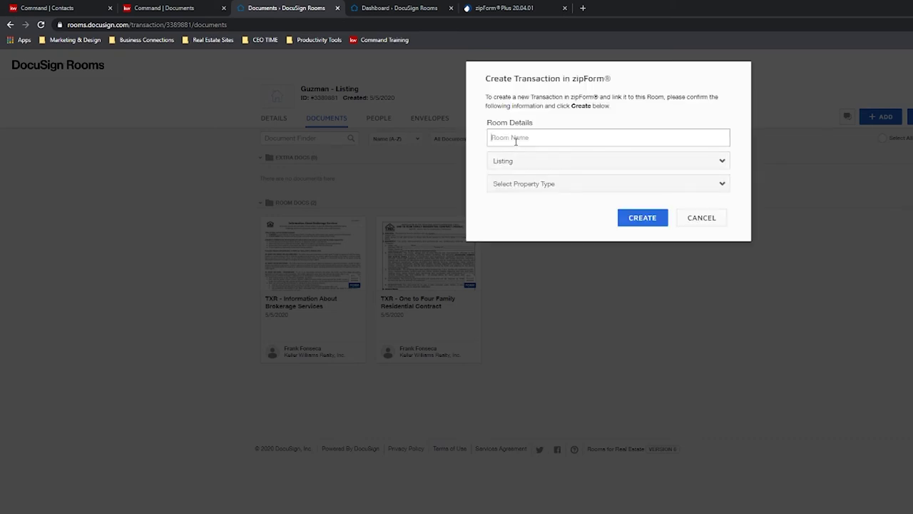
{"action": "type", "text": "Guzman - Listing"}
{"action": "left_click", "coordinate": [569, 184]}
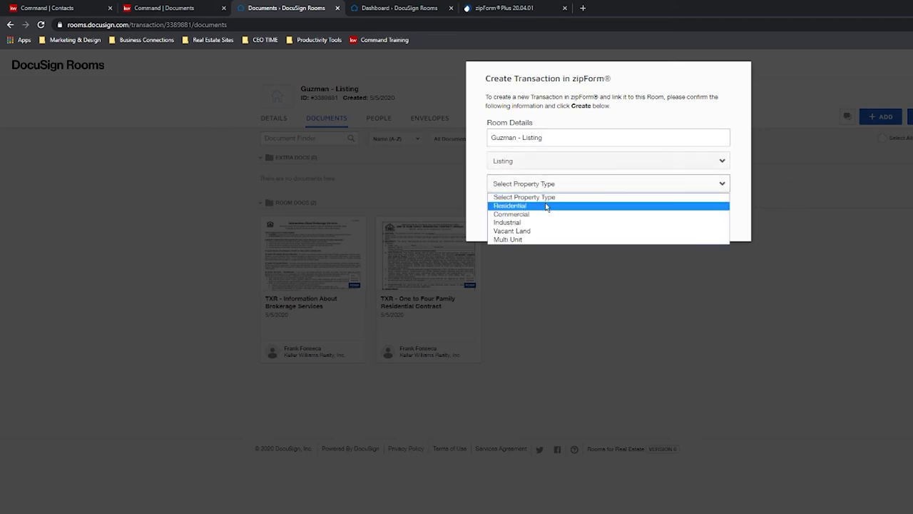
{"action": "left_click", "coordinate": [546, 206]}
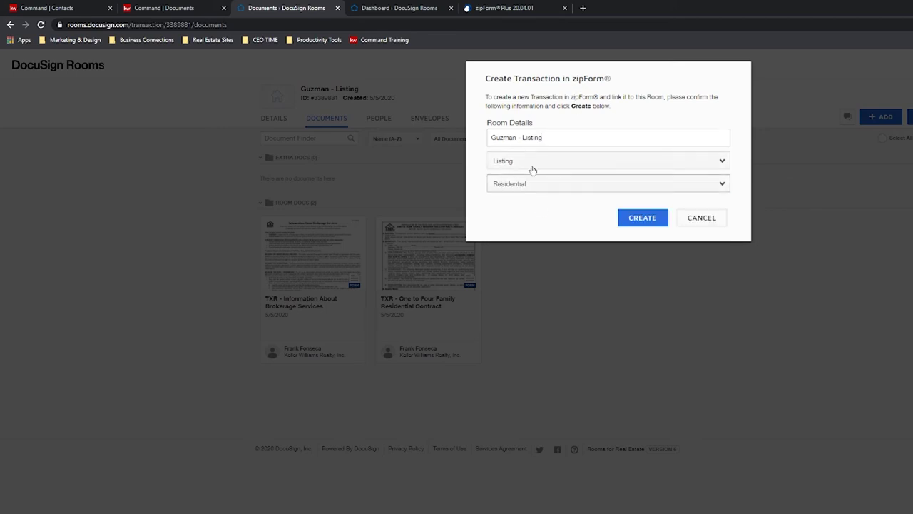
{"action": "left_click", "coordinate": [643, 218]}
Choose Linked Transaction as the zipForm document source, then cancel without adding documents.
{"action": "left_click", "coordinate": [627, 128]}
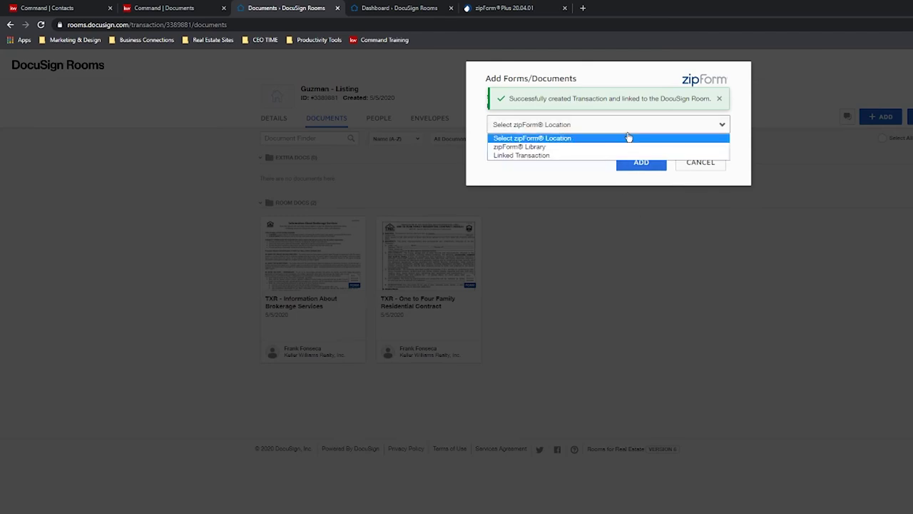
{"action": "left_click", "coordinate": [572, 138]}
{"action": "left_click", "coordinate": [580, 126]}
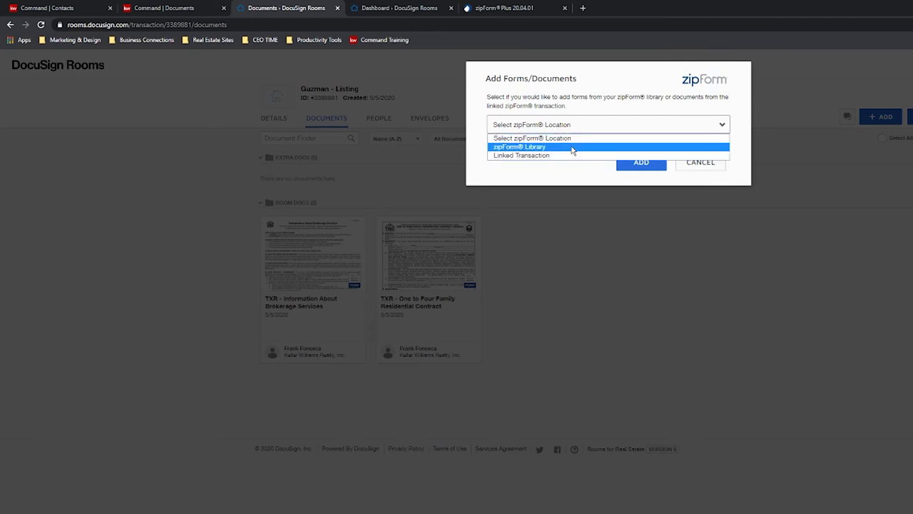
{"action": "left_click", "coordinate": [570, 156]}
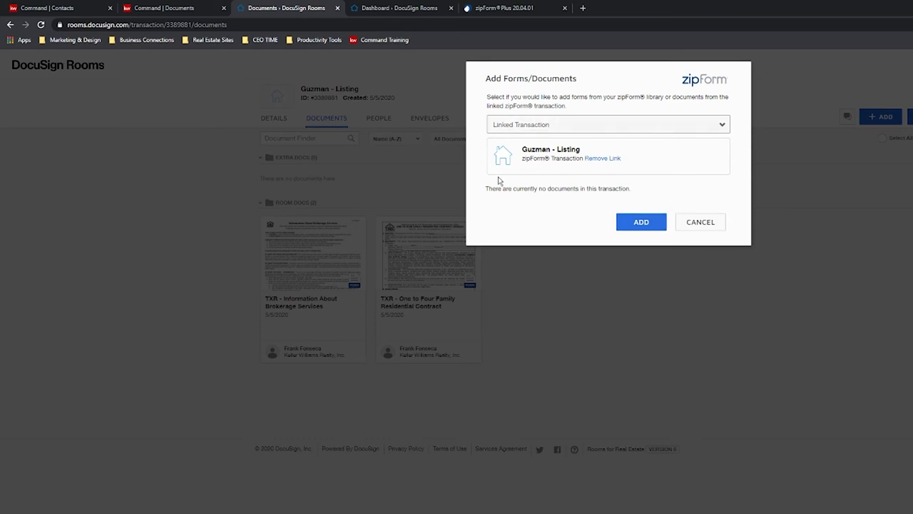
{"action": "left_click", "coordinate": [699, 222]}
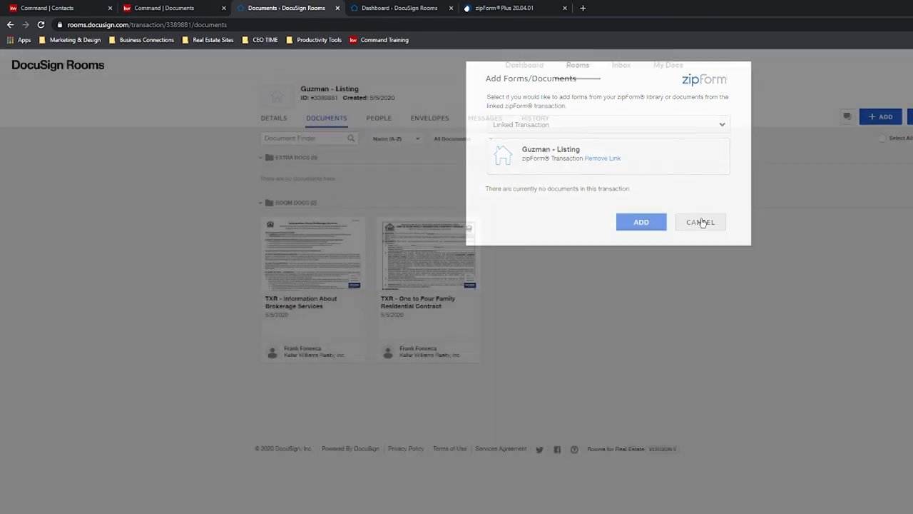
{"action": "left_click", "coordinate": [487, 7]}
Reload zipForm Plus so the new Guzman - Listing transaction appears, browsing the saved form templates.
{"action": "left_click", "coordinate": [41, 25]}
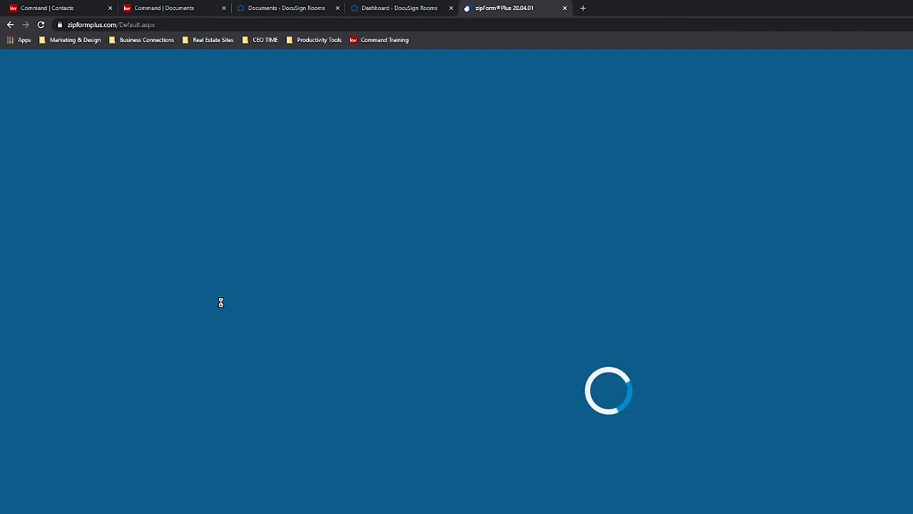
{"action": "left_click", "coordinate": [300, 7]}
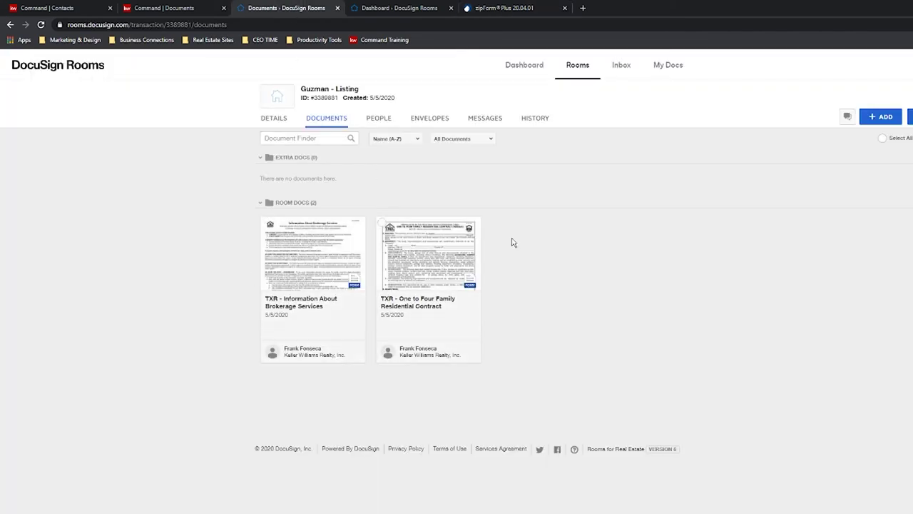
{"action": "mouse_move", "coordinate": [321, 98]}
{"action": "left_click", "coordinate": [492, 8]}
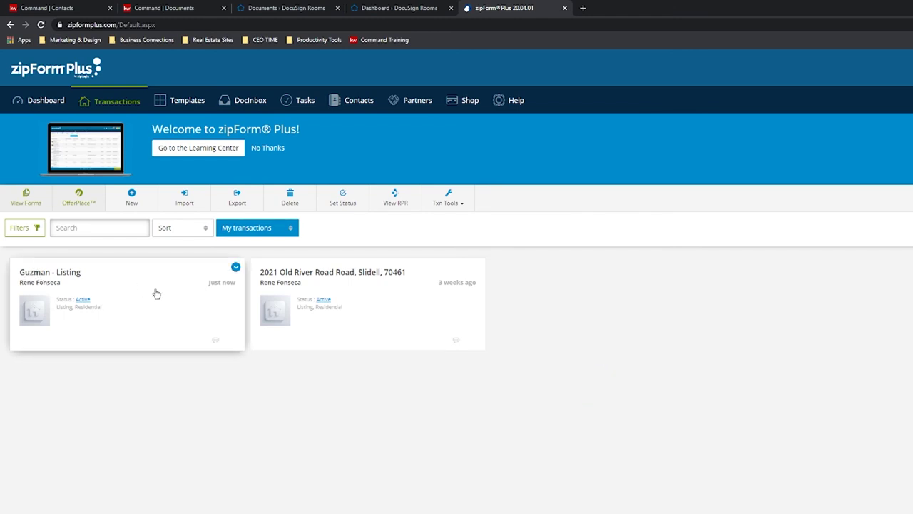
{"action": "left_click", "coordinate": [110, 274]}
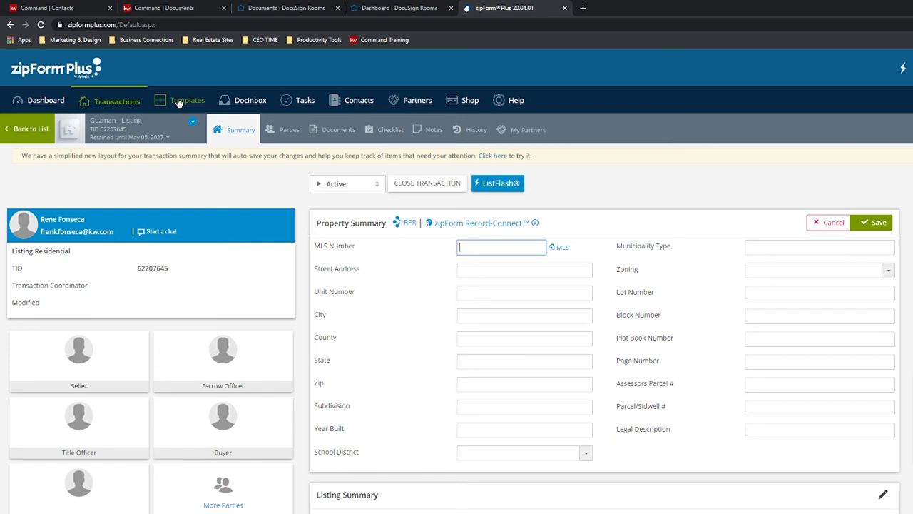
{"action": "left_click", "coordinate": [178, 102]}
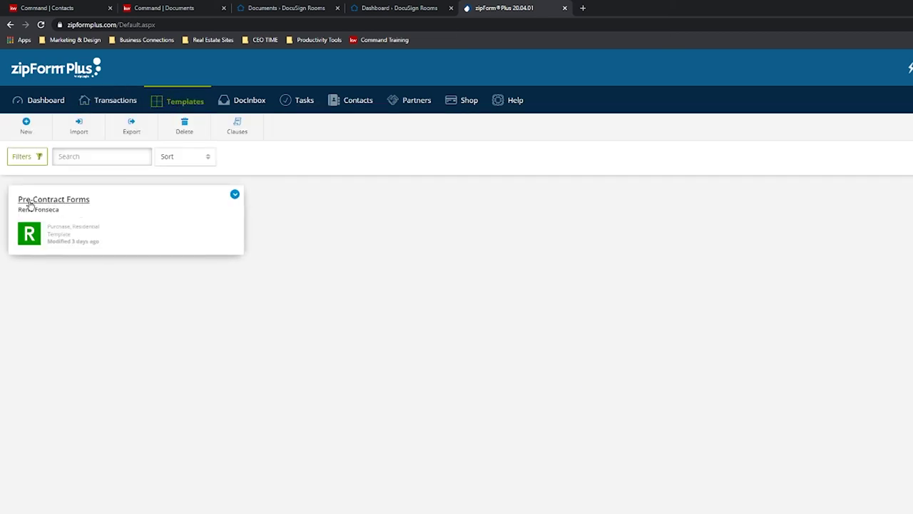
{"action": "left_click", "coordinate": [124, 102]}
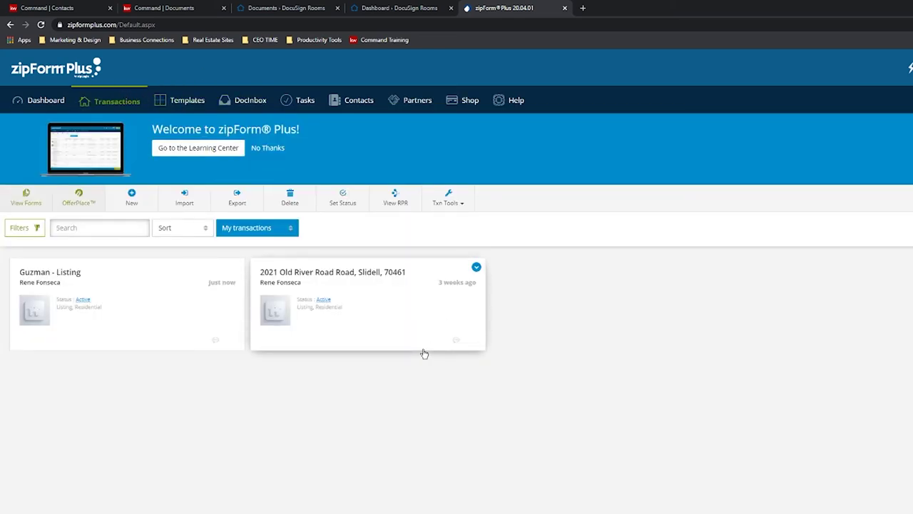
{"action": "left_click", "coordinate": [183, 100]}
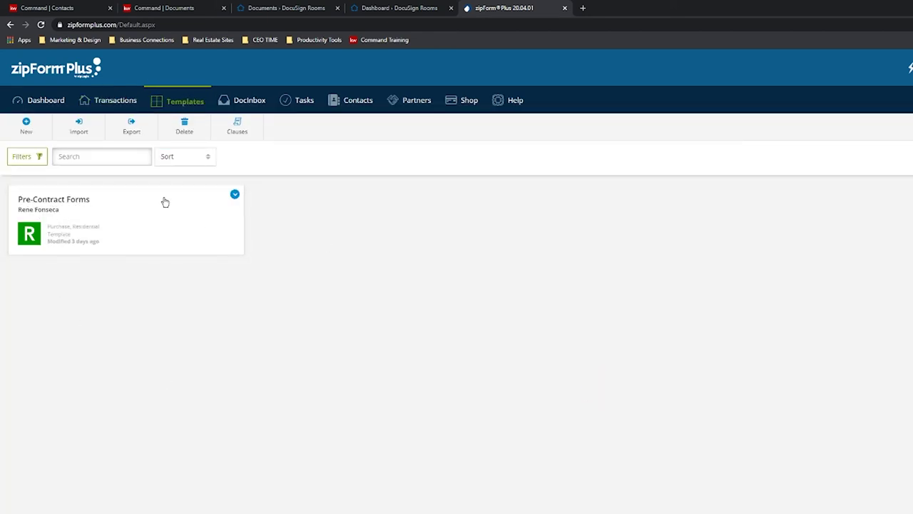
{"action": "left_click", "coordinate": [125, 101]}
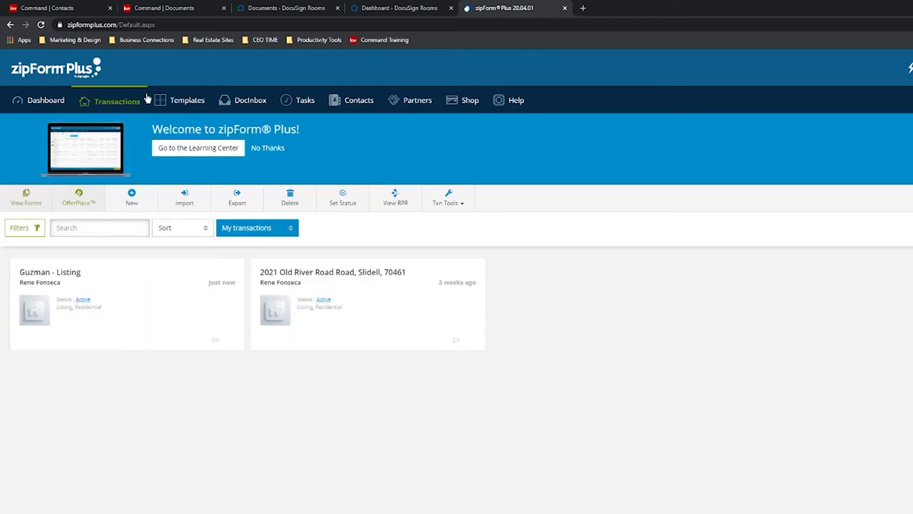
Add the Seller's Disclosure Notice - 2/19 form to the Guzman - Listing transaction's documents.
{"action": "left_click", "coordinate": [131, 298]}
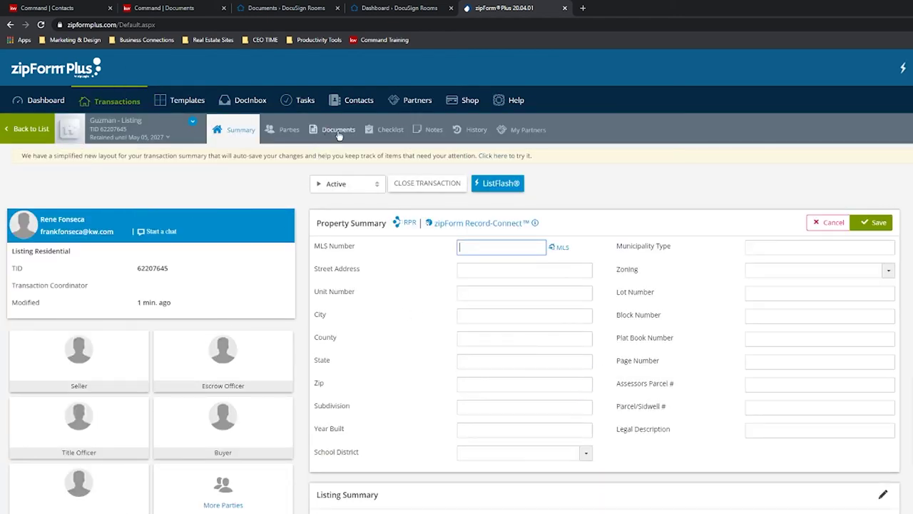
{"action": "left_click", "coordinate": [338, 129]}
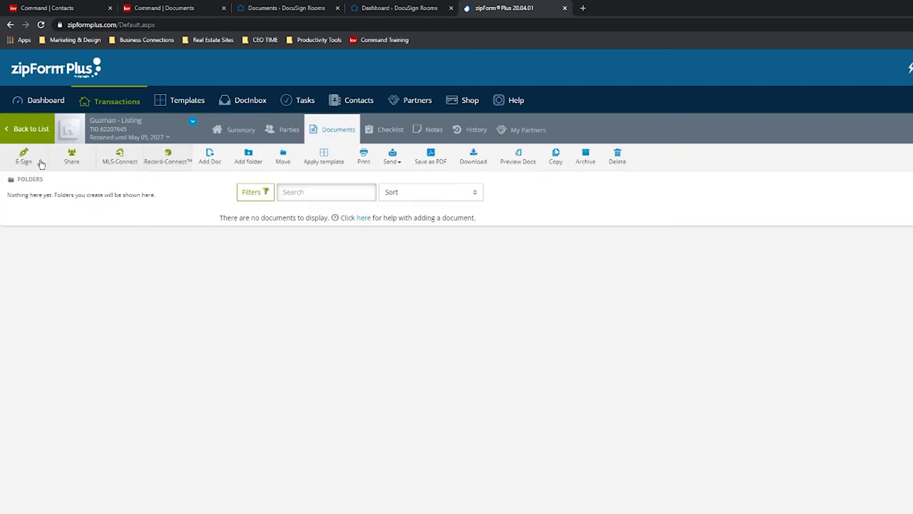
{"action": "left_click", "coordinate": [211, 161]}
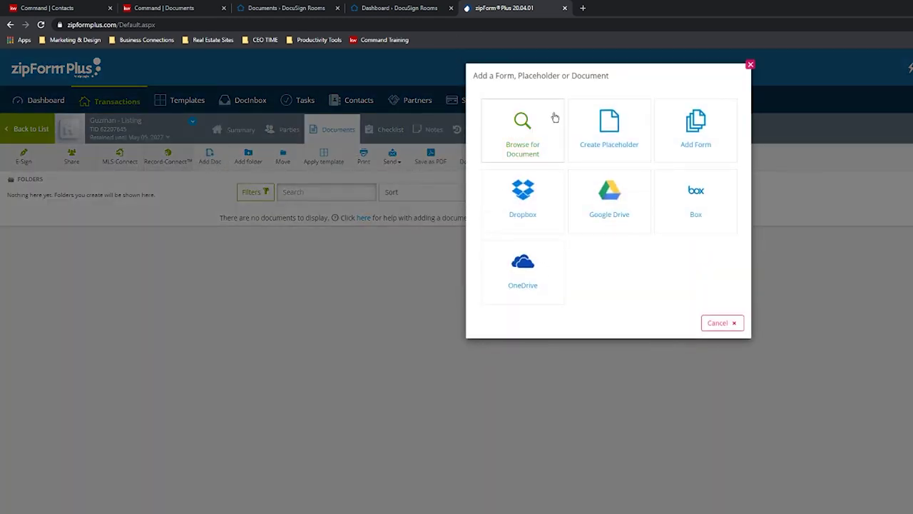
{"action": "left_click", "coordinate": [700, 143]}
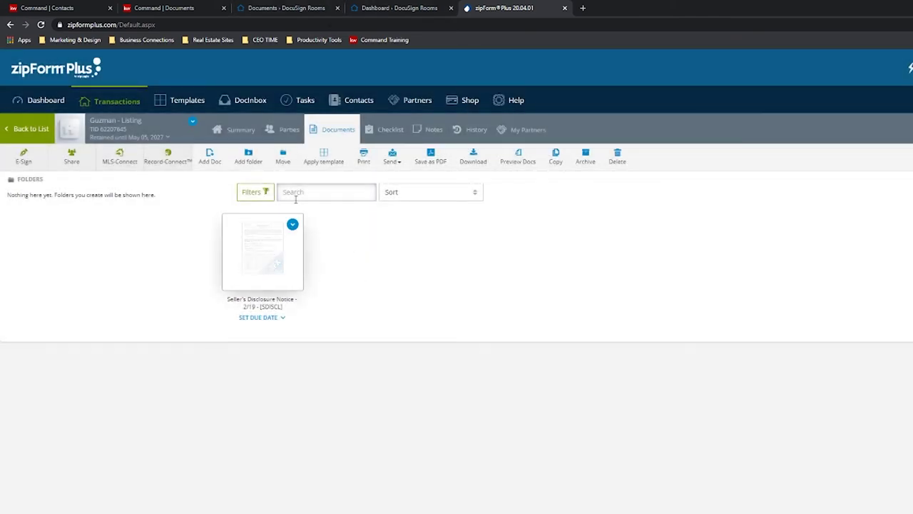
{"action": "mouse_move", "coordinate": [241, 226]}
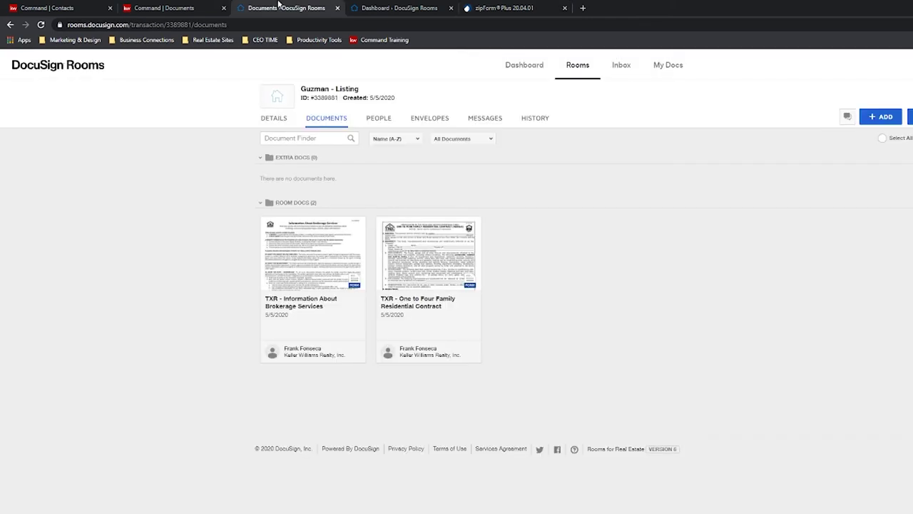
Import the Seller's Disclosure Notice from the linked zipForm transaction into the room.
{"action": "left_click", "coordinate": [282, 7]}
{"action": "left_click", "coordinate": [879, 116]}
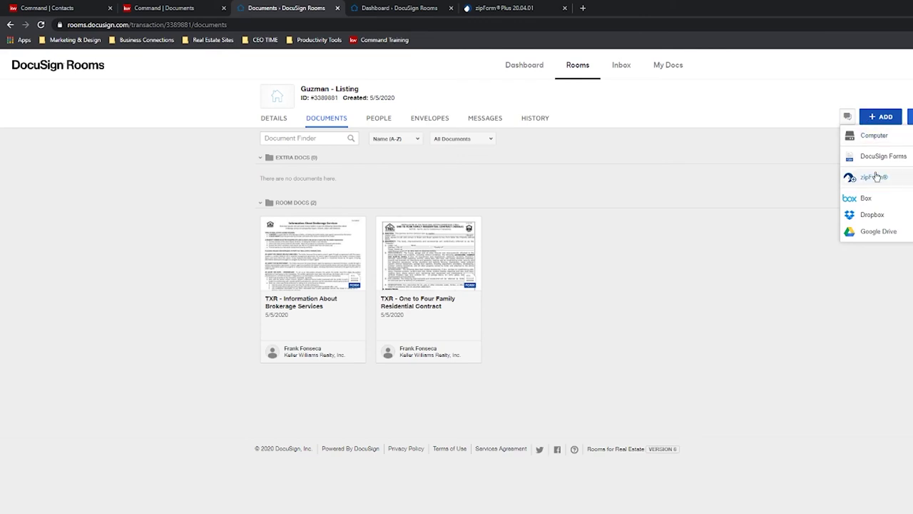
{"action": "left_click", "coordinate": [874, 177]}
{"action": "left_click", "coordinate": [575, 127]}
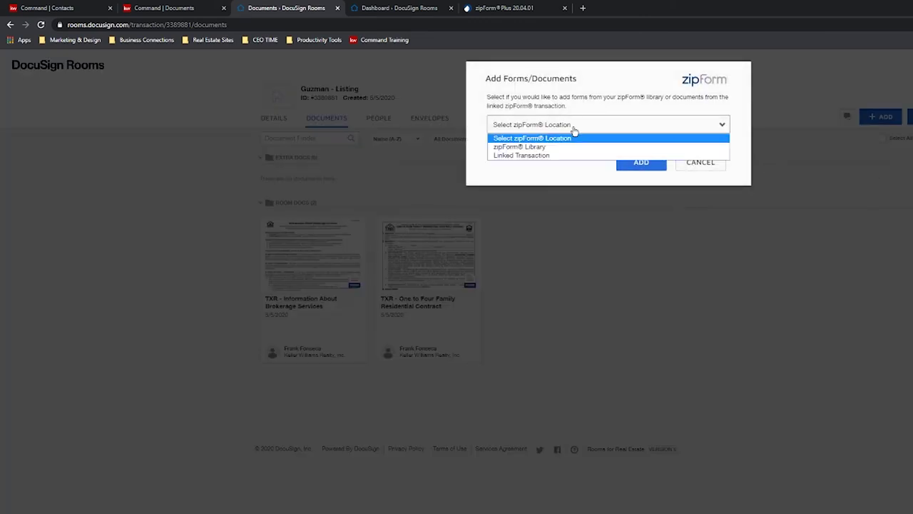
{"action": "left_click", "coordinate": [535, 158]}
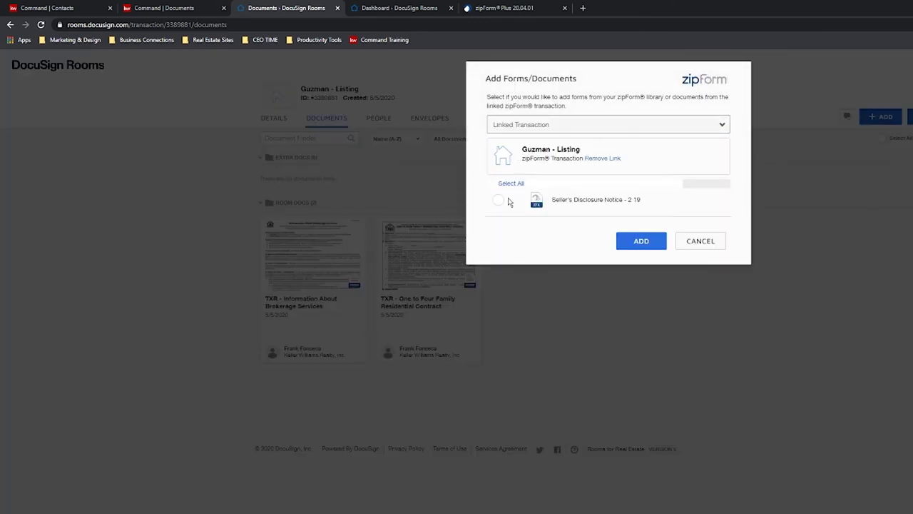
{"action": "left_click", "coordinate": [499, 200]}
{"action": "left_click", "coordinate": [637, 242]}
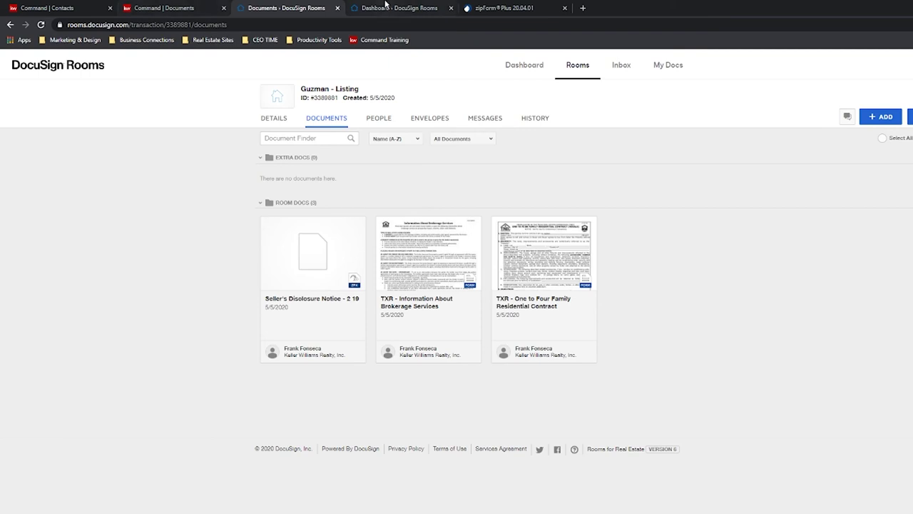
Go to the KW Command Documents checklist for Guzman - Listing.
{"action": "left_click", "coordinate": [385, 8]}
{"action": "left_click", "coordinate": [286, 8]}
{"action": "left_click", "coordinate": [508, 7]}
{"action": "left_click", "coordinate": [403, 8]}
{"action": "left_click", "coordinate": [296, 8]}
{"action": "left_click", "coordinate": [164, 8]}
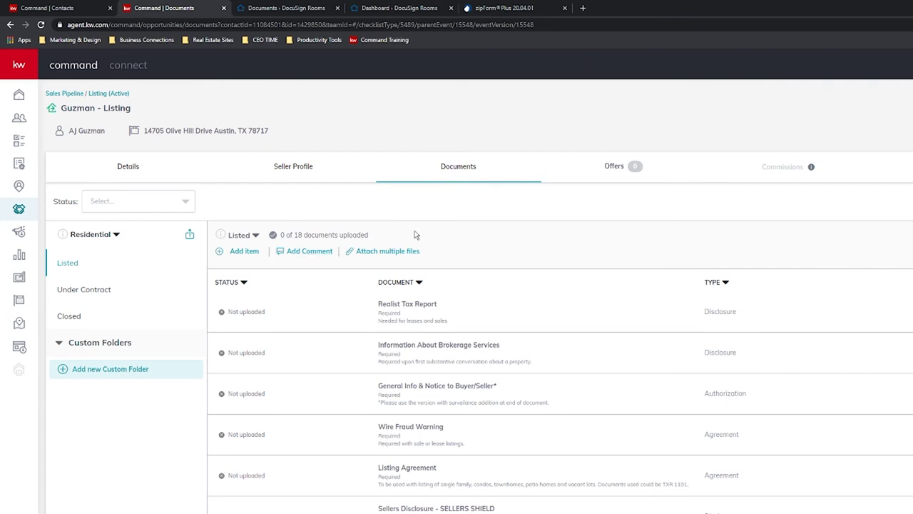
Open Attach files from DocuSign and check which files can fill the brokerage services item.
{"action": "left_click", "coordinate": [364, 253]}
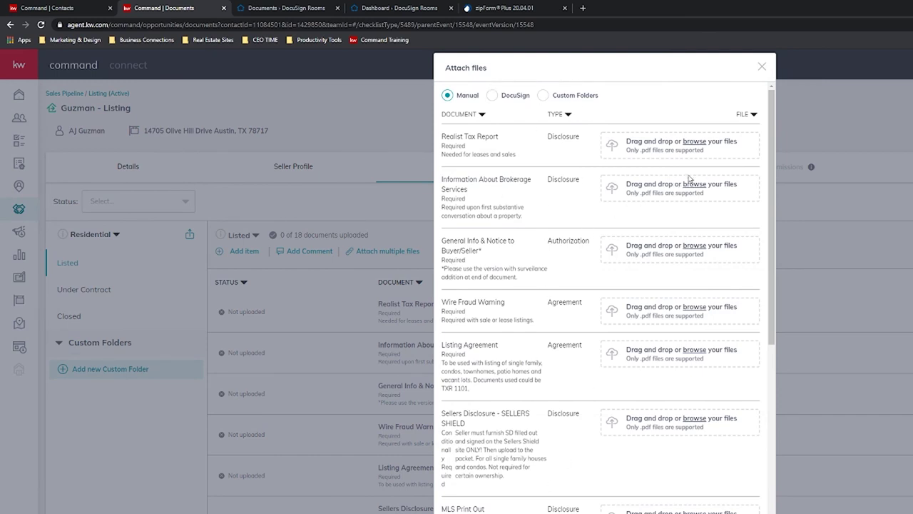
{"action": "scroll", "coordinate": [656, 236], "scroll_direction": "down", "scroll_amount": 4}
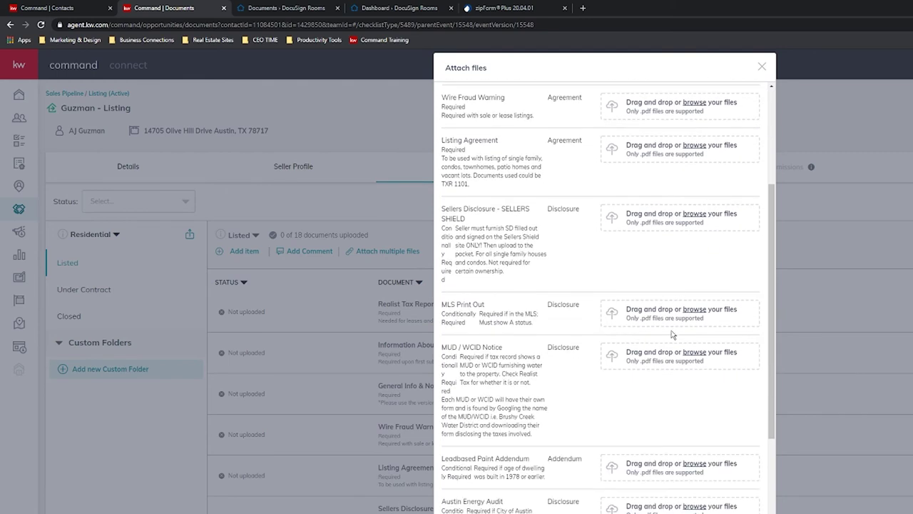
{"action": "scroll", "coordinate": [649, 350], "scroll_direction": "up", "scroll_amount": 4}
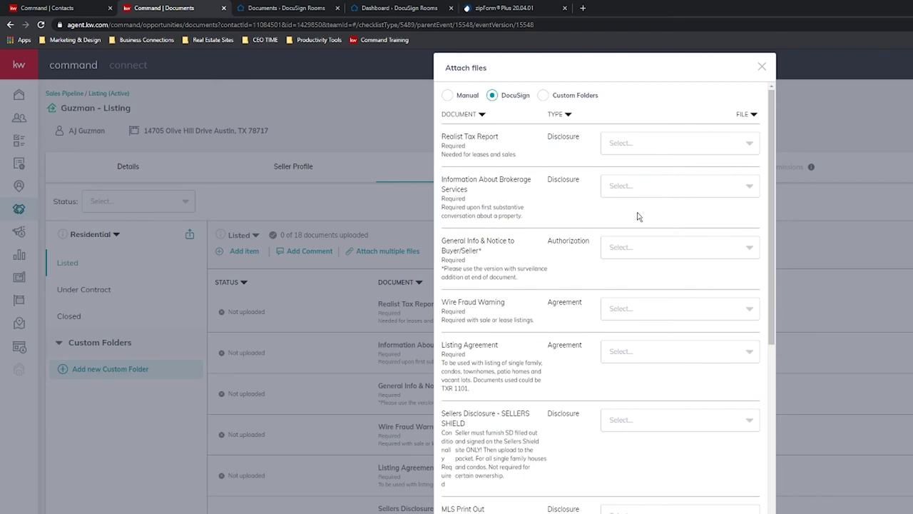
{"action": "left_click", "coordinate": [744, 187]}
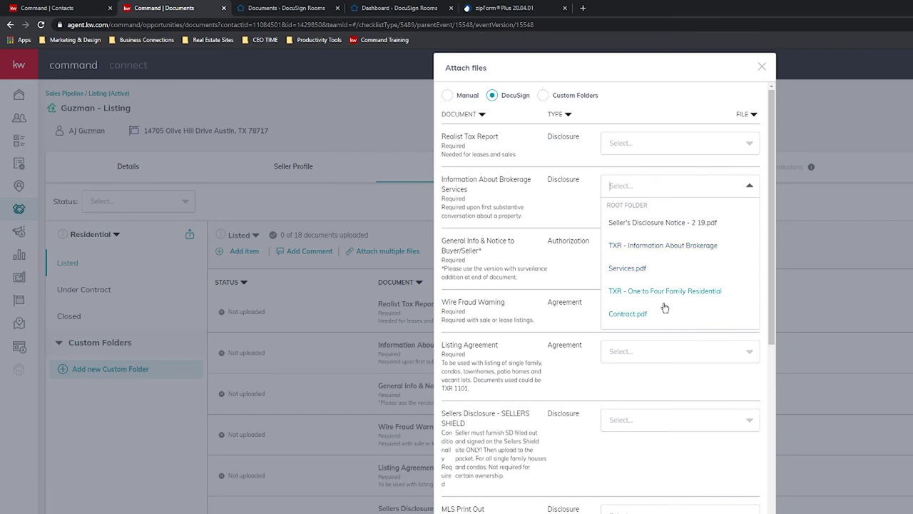
{"action": "scroll", "coordinate": [663, 299], "scroll_direction": "down", "scroll_amount": 2}
{"action": "scroll", "coordinate": [663, 286], "scroll_direction": "up", "scroll_amount": 2}
{"action": "left_click", "coordinate": [710, 189]}
{"action": "left_click", "coordinate": [631, 189]}
{"action": "left_click", "coordinate": [746, 190]}
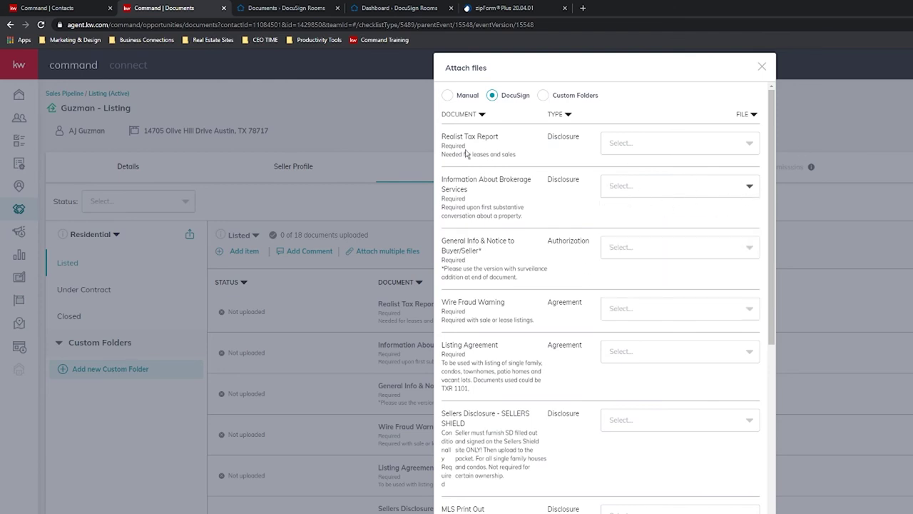
Drag the Seller's Disclosure Notice into the room's Extra Docs folder and return to Command.
{"action": "left_click", "coordinate": [293, 5]}
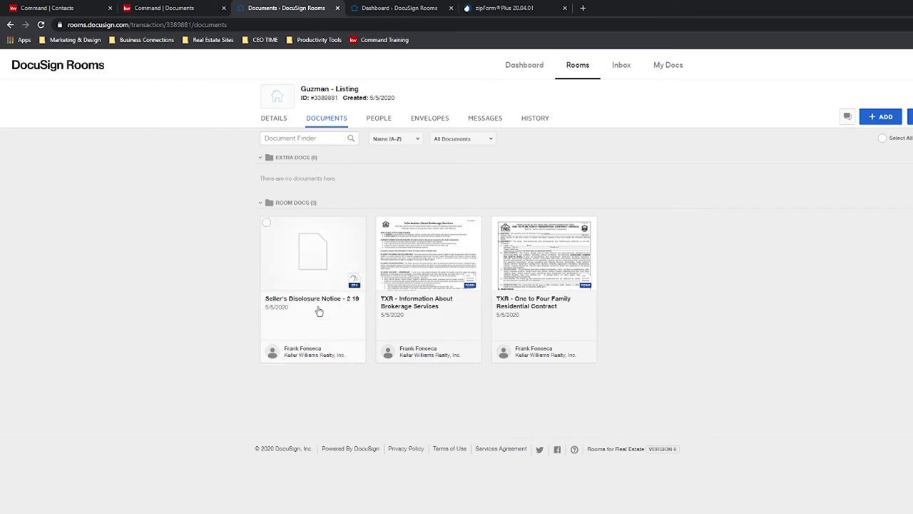
{"action": "left_click_drag", "start_coordinate": [318, 311], "coordinate": [321, 147]}
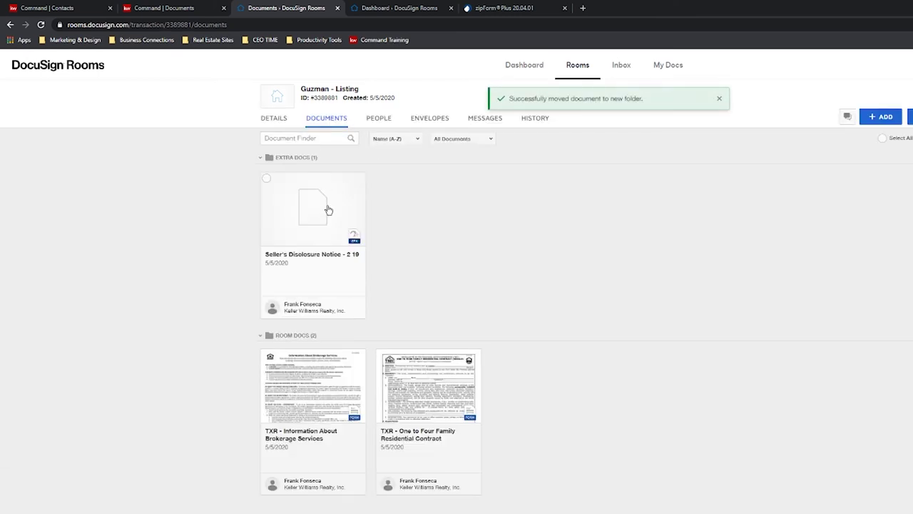
{"action": "left_click", "coordinate": [179, 7]}
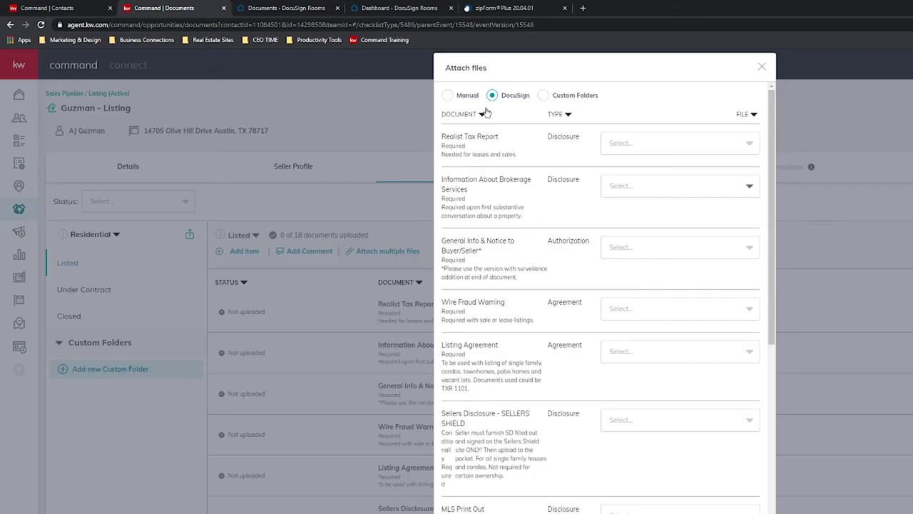
Assign TXR - Information About Brokerage to the Information About Brokerage Services row and close Attach files.
{"action": "left_click", "coordinate": [460, 95]}
{"action": "left_click", "coordinate": [491, 95]}
{"action": "left_click", "coordinate": [729, 187]}
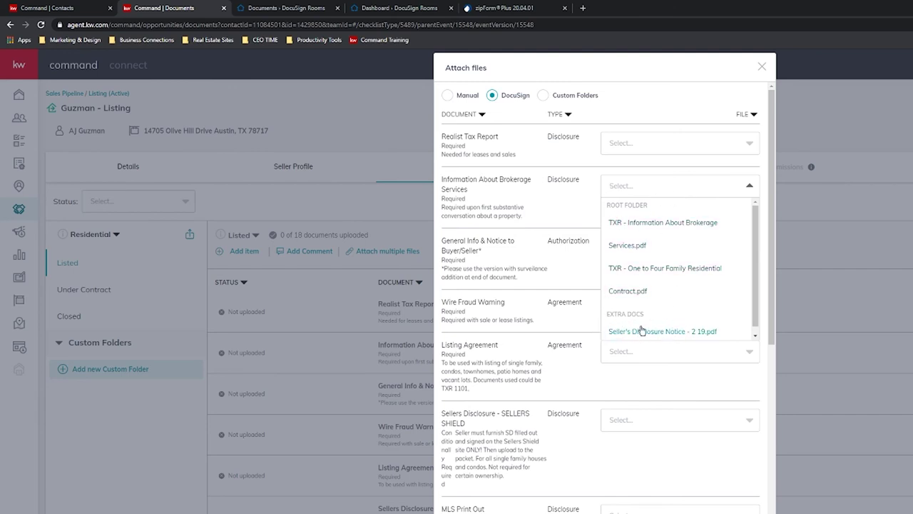
{"action": "scroll", "coordinate": [657, 290], "scroll_direction": "down", "scroll_amount": 1}
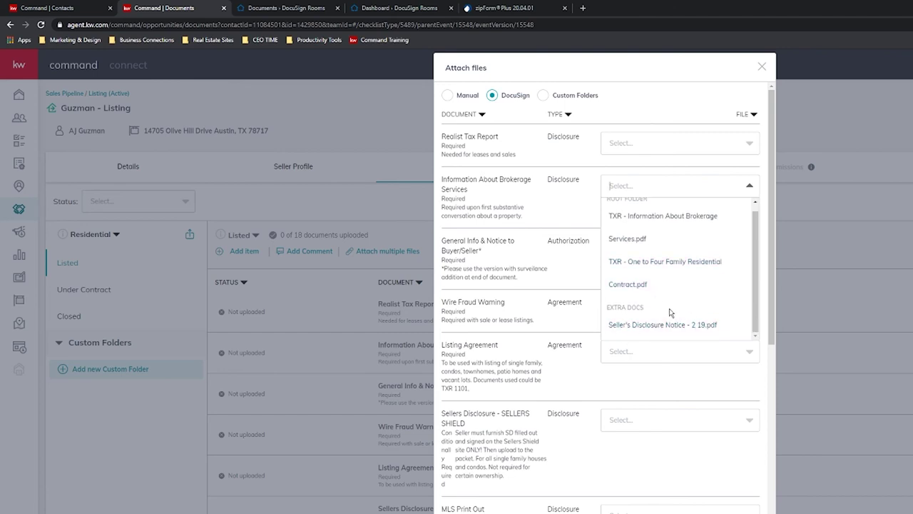
{"action": "scroll", "coordinate": [657, 321], "scroll_direction": "up", "scroll_amount": 1}
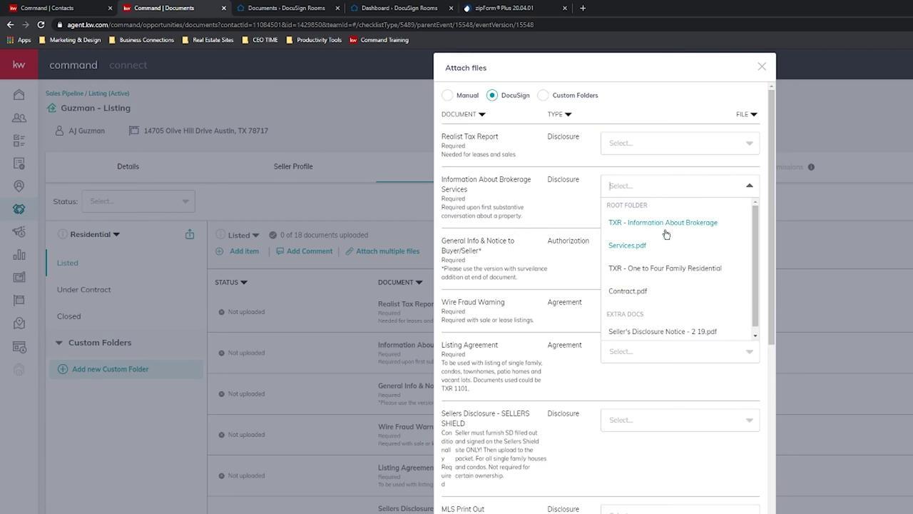
{"action": "left_click", "coordinate": [626, 230]}
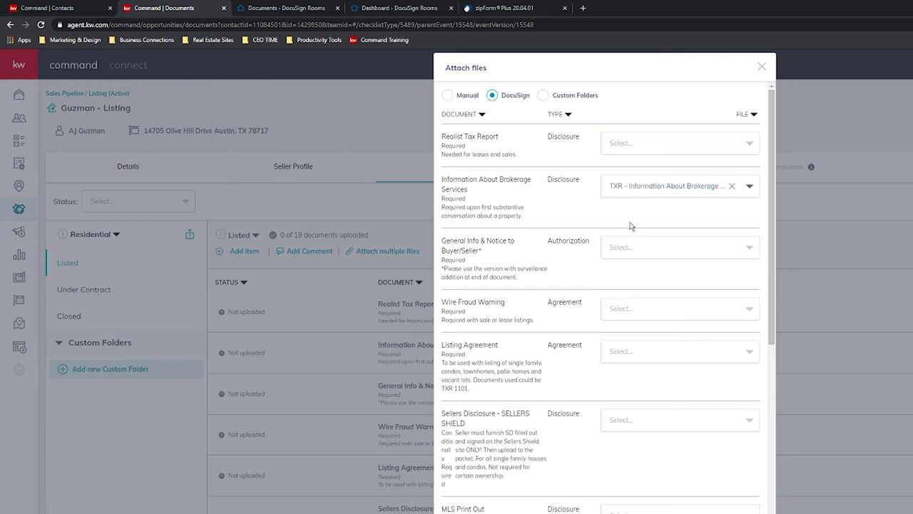
{"action": "left_click", "coordinate": [681, 249]}
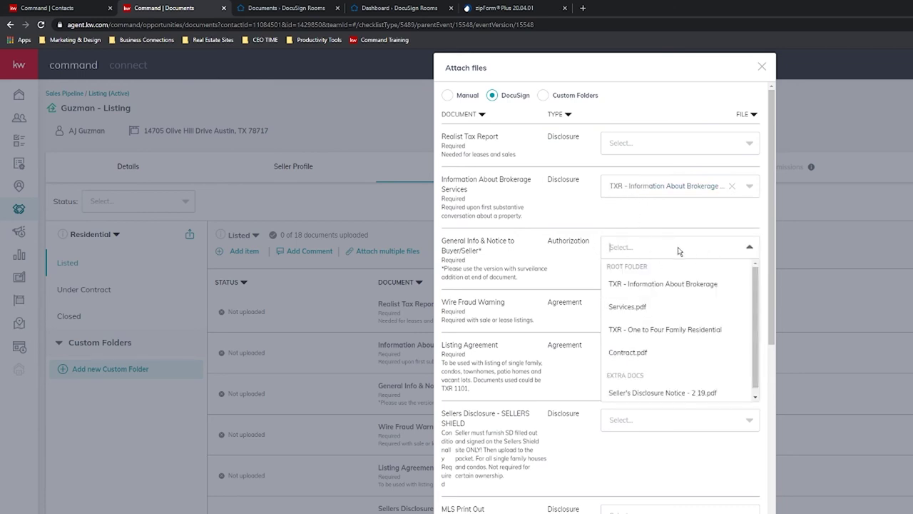
{"action": "left_click", "coordinate": [627, 209]}
{"action": "scroll", "coordinate": [606, 434], "scroll_direction": "down", "scroll_amount": 5}
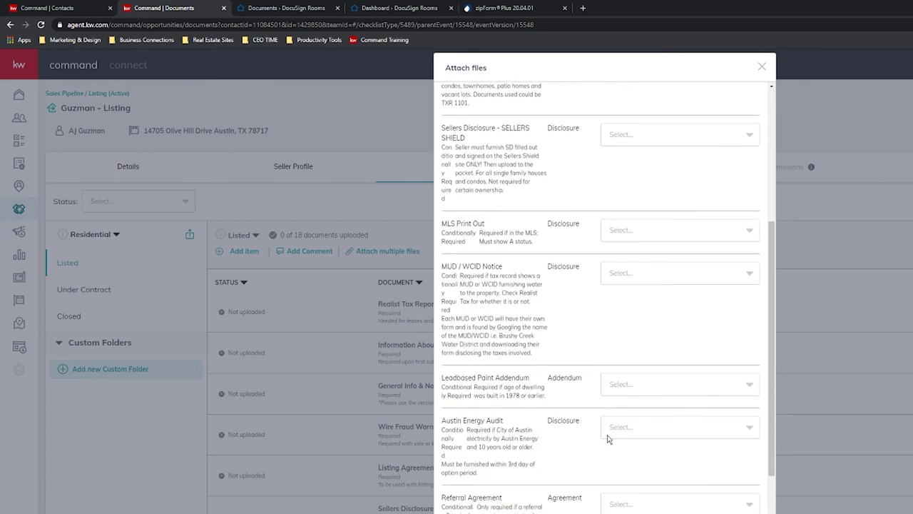
{"action": "scroll", "coordinate": [606, 434], "scroll_direction": "down", "scroll_amount": 2}
{"action": "scroll", "coordinate": [115, 246], "scroll_direction": "down", "scroll_amount": 1}
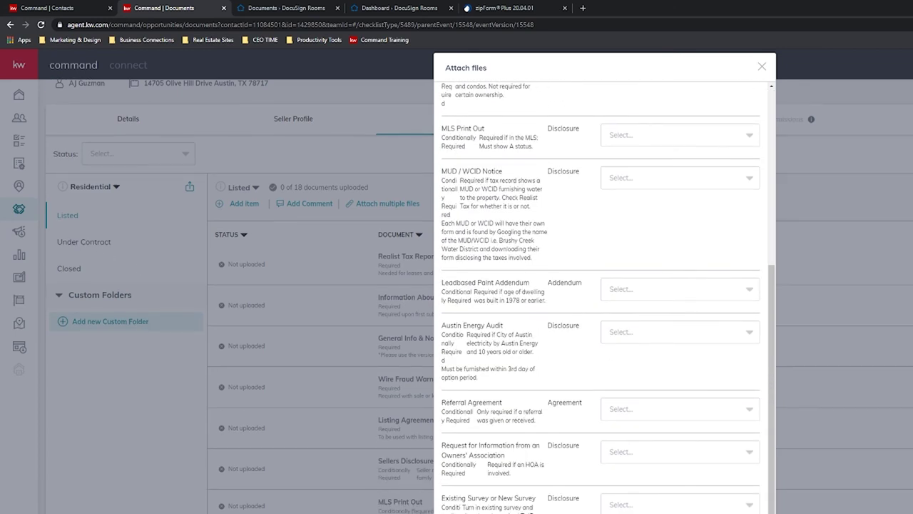
{"action": "left_click", "coordinate": [811, 454]}
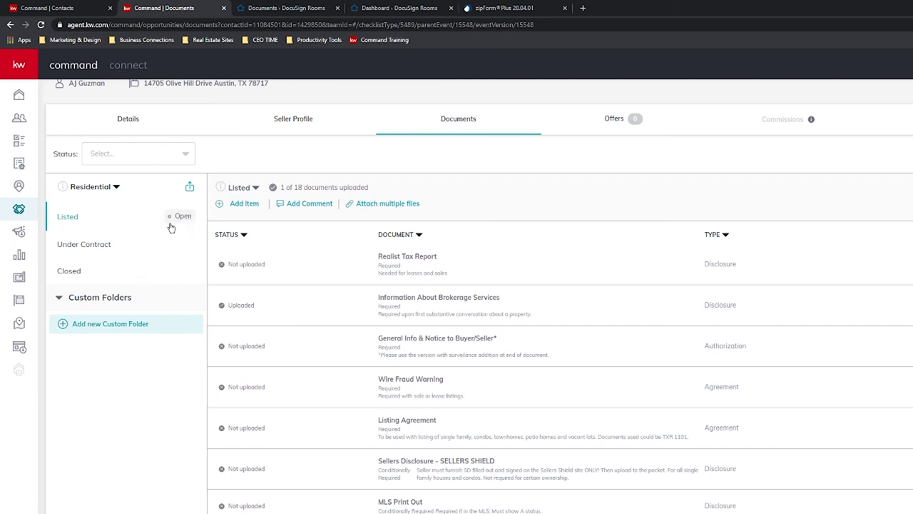
On the Under Contract checklist, assign One to Four Family Residential Contract.pdf from DocuSign to the Contract item.
{"action": "left_click", "coordinate": [86, 244]}
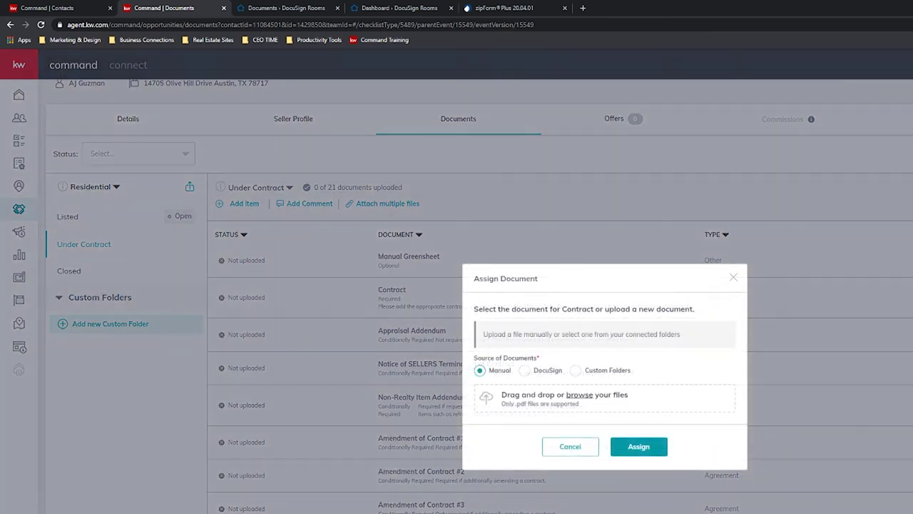
{"action": "left_click", "coordinate": [524, 370]}
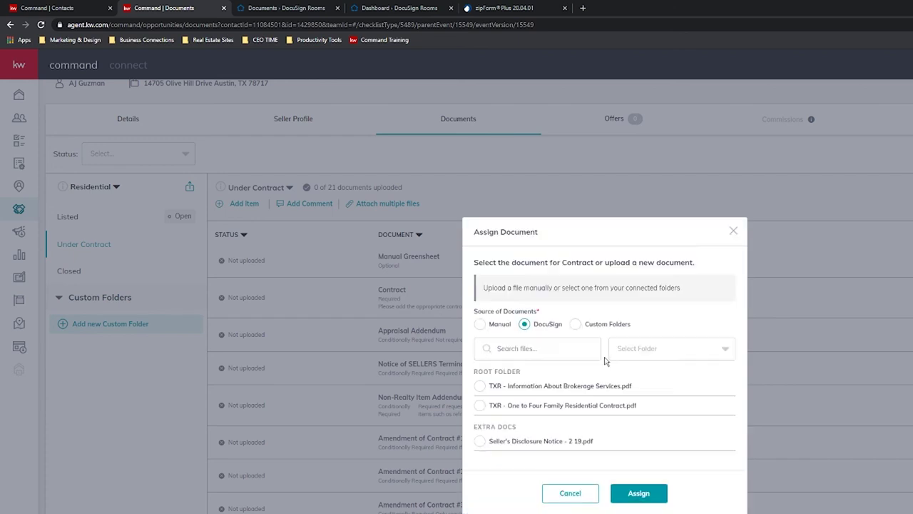
{"action": "left_click", "coordinate": [480, 405]}
{"action": "left_click", "coordinate": [640, 500]}
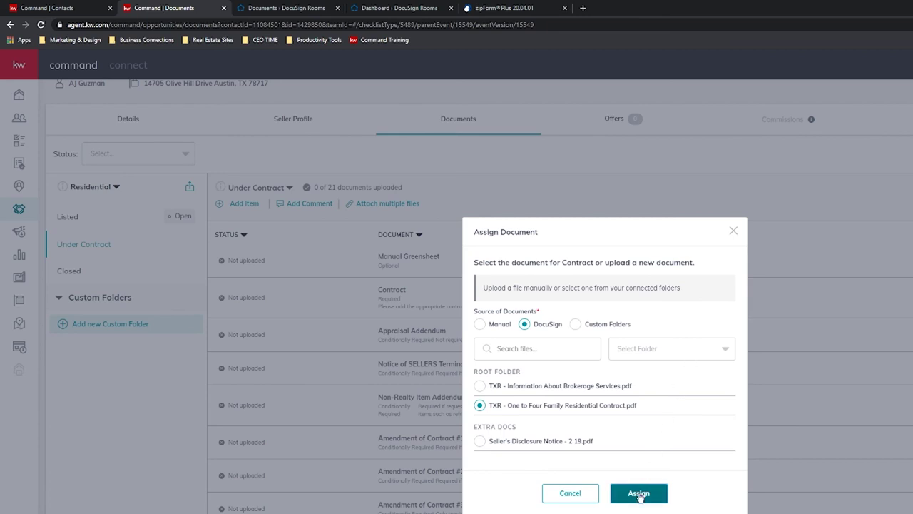
{"action": "left_click", "coordinate": [640, 496]}
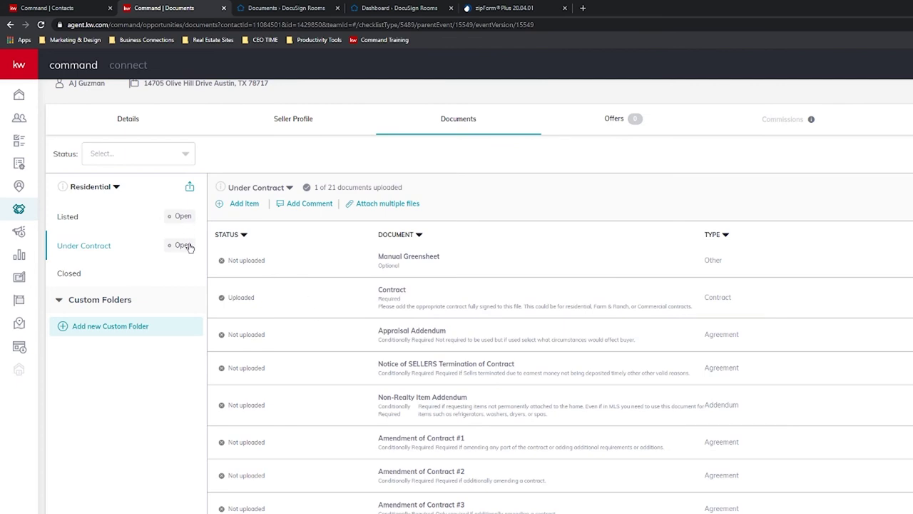
{"action": "left_click", "coordinate": [89, 221]}
{"action": "left_click", "coordinate": [102, 244]}
{"action": "left_click", "coordinate": [111, 223]}
{"action": "left_click", "coordinate": [107, 247]}
{"action": "scroll", "coordinate": [579, 416], "scroll_direction": "up", "scroll_amount": 1}
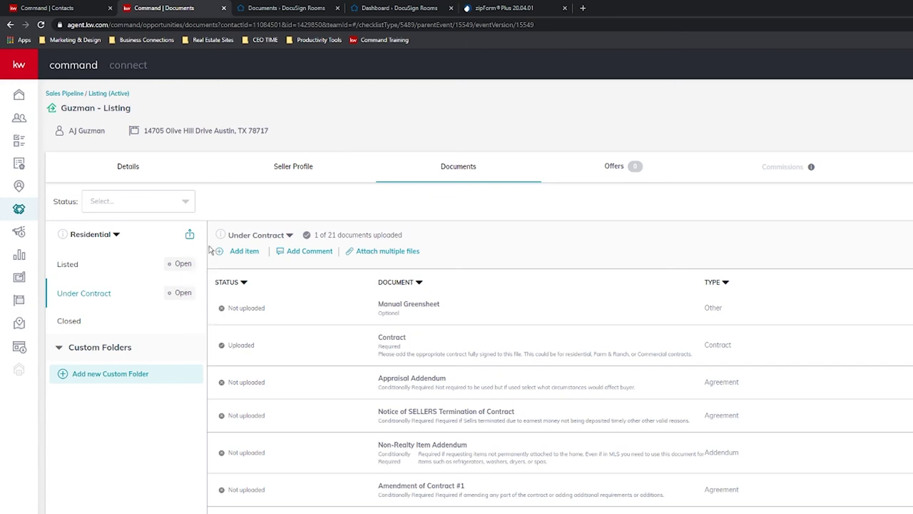
{"action": "left_click", "coordinate": [81, 322]}
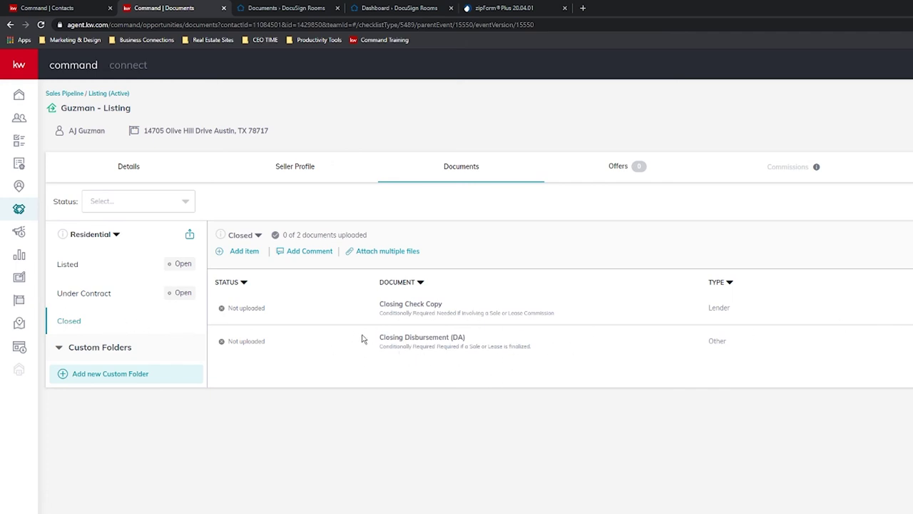
{"action": "left_click", "coordinate": [105, 302]}
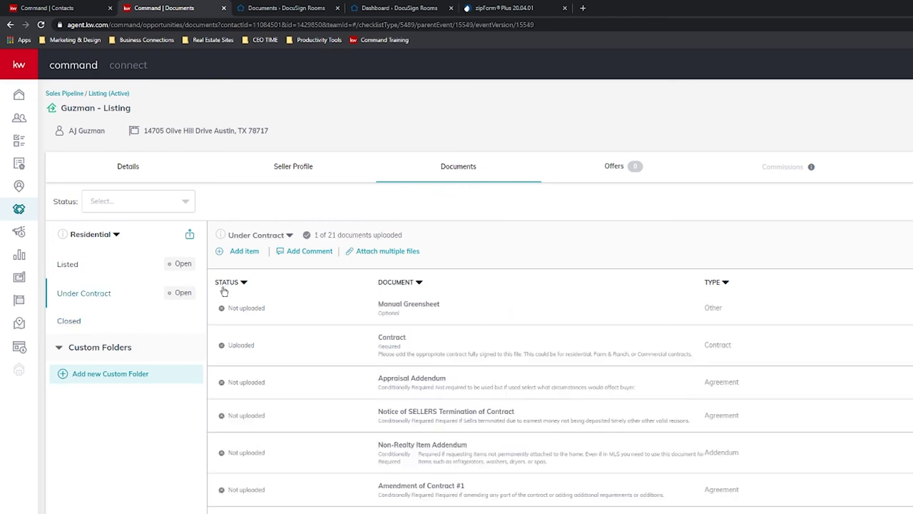
Create a new offer for the Guzman listing named Final Offer.
{"action": "left_click", "coordinate": [614, 169]}
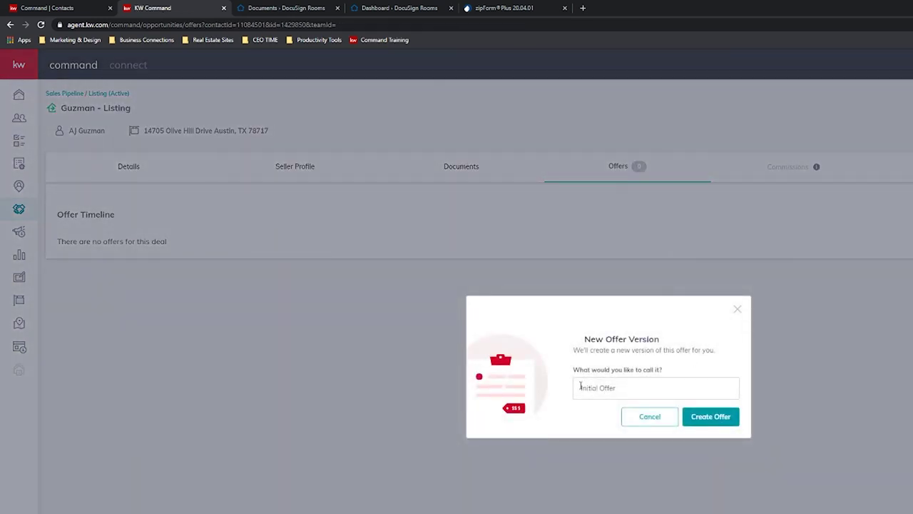
{"action": "left_click", "coordinate": [614, 390]}
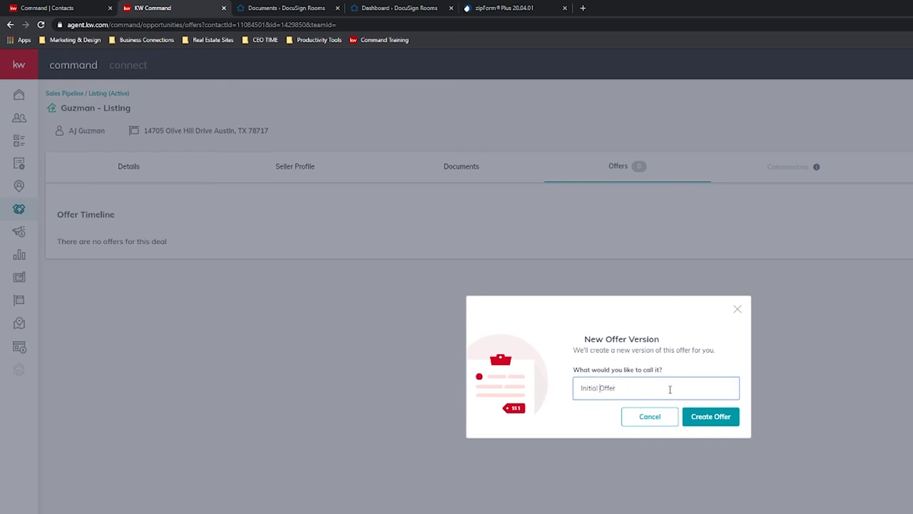
{"action": "key", "text": "ctrl+shift+Left"}
{"action": "type", "text": "Final Offer"}
{"action": "left_click", "coordinate": [704, 419]}
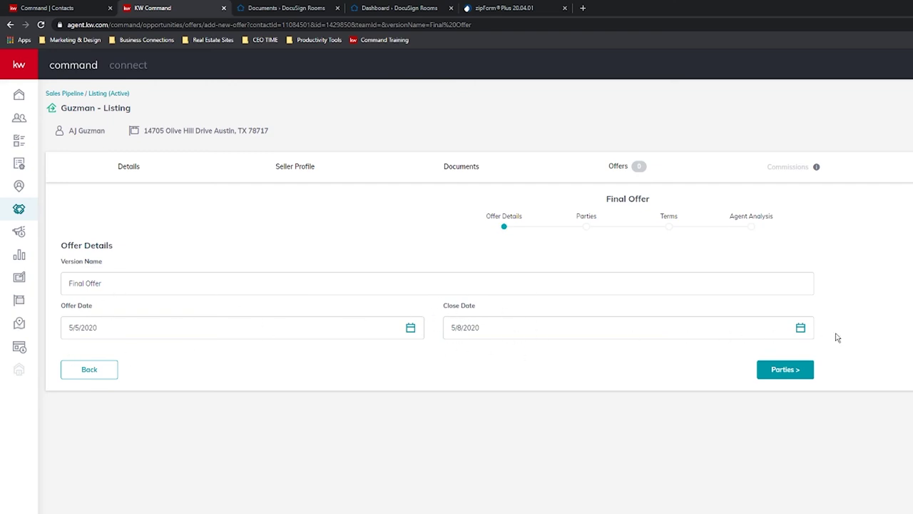
Set the Final Offer's close date to 5/12/2020.
{"action": "left_click", "coordinate": [800, 327]}
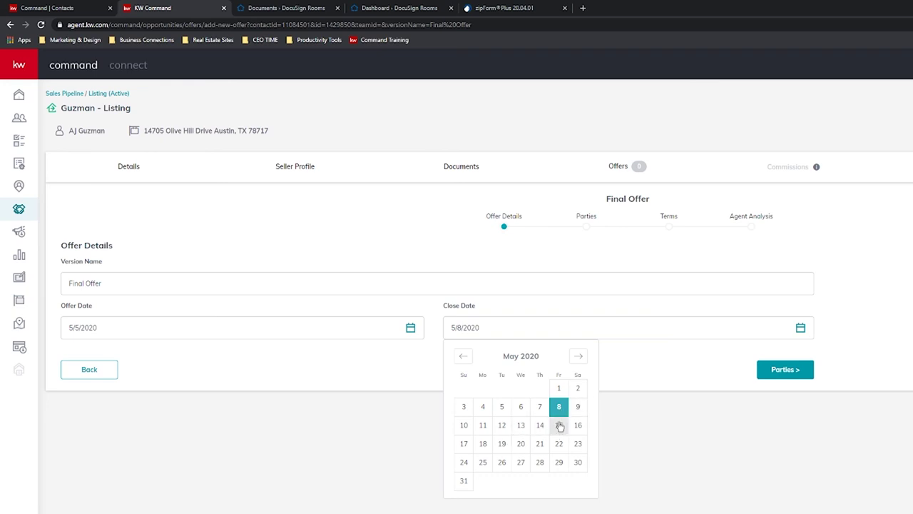
{"action": "left_click", "coordinate": [484, 425]}
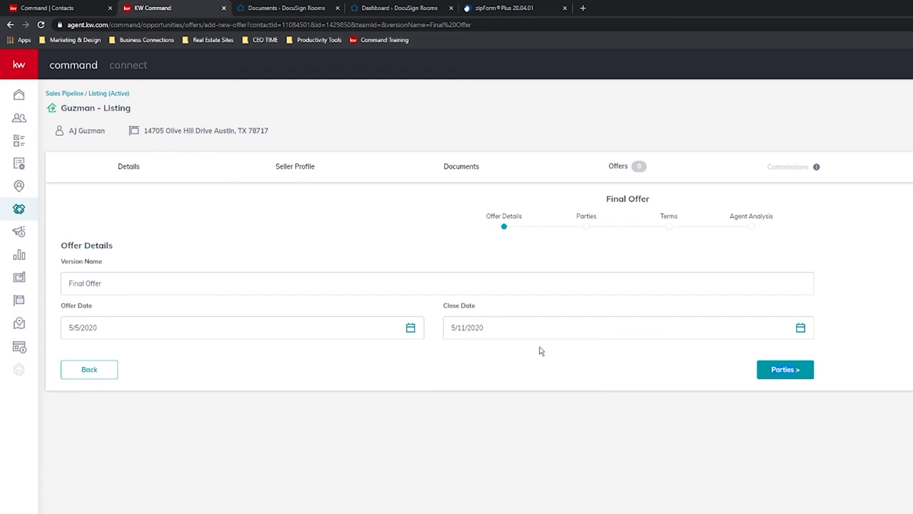
{"action": "left_click", "coordinate": [801, 328]}
{"action": "left_click", "coordinate": [504, 426]}
Fill the Final Offer's buyer from the matching saved contact, autofilling name, email and phone.
{"action": "left_click", "coordinate": [787, 372]}
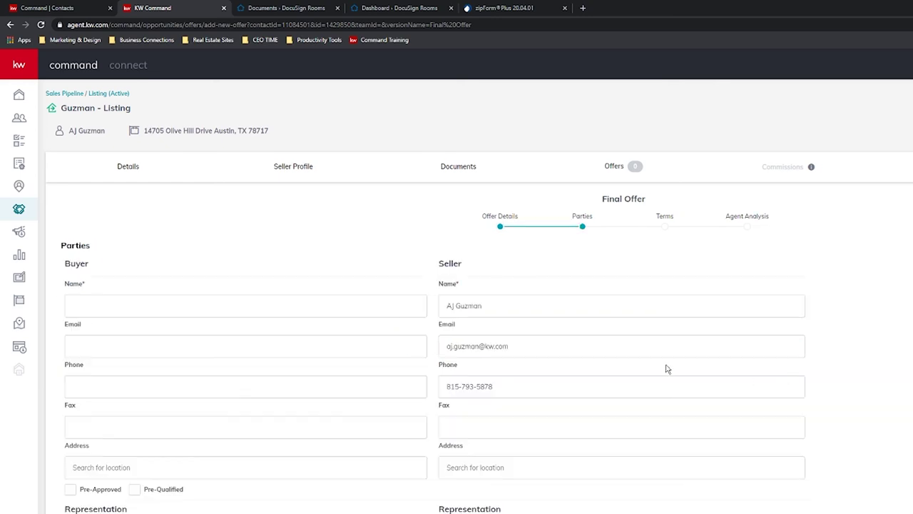
{"action": "scroll", "coordinate": [488, 327], "scroll_direction": "down", "scroll_amount": 1}
{"action": "scroll", "coordinate": [138, 335], "scroll_direction": "up", "scroll_amount": 1}
{"action": "left_click", "coordinate": [121, 314]}
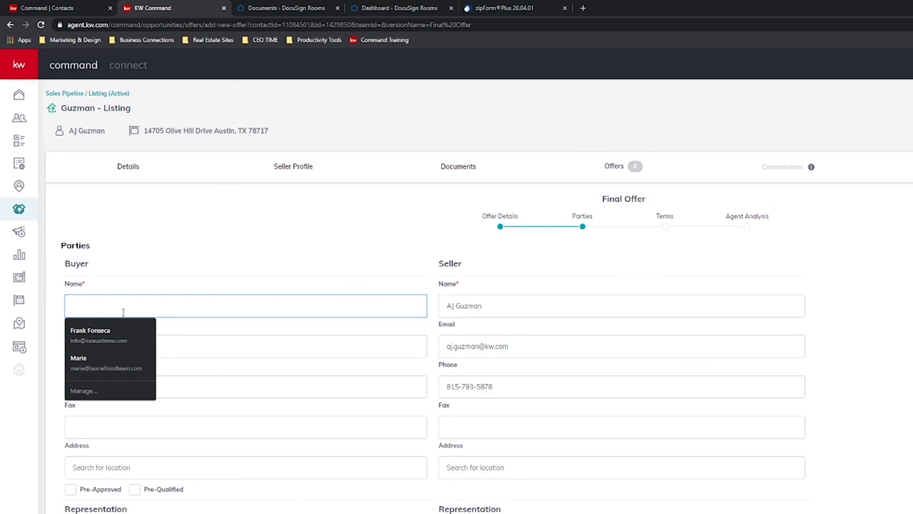
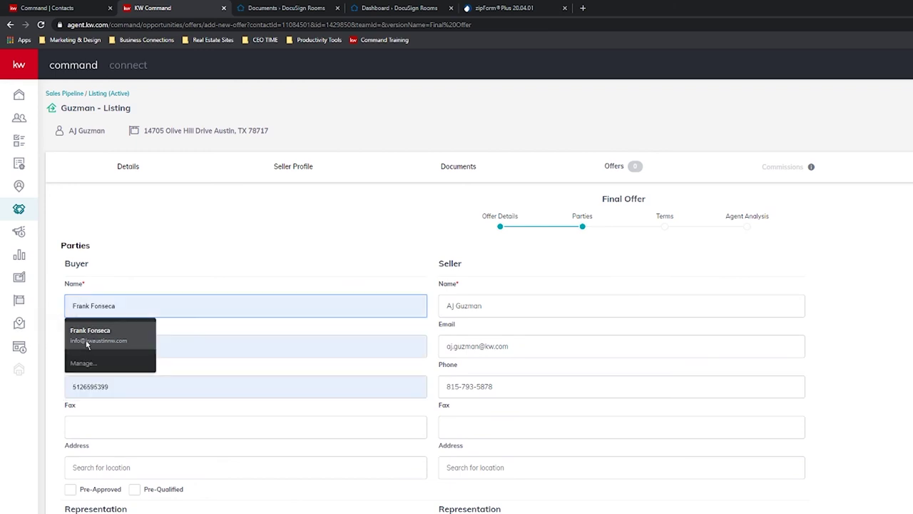
{"action": "left_click", "coordinate": [89, 333]}
{"action": "scroll", "coordinate": [169, 298], "scroll_direction": "down", "scroll_amount": 1}
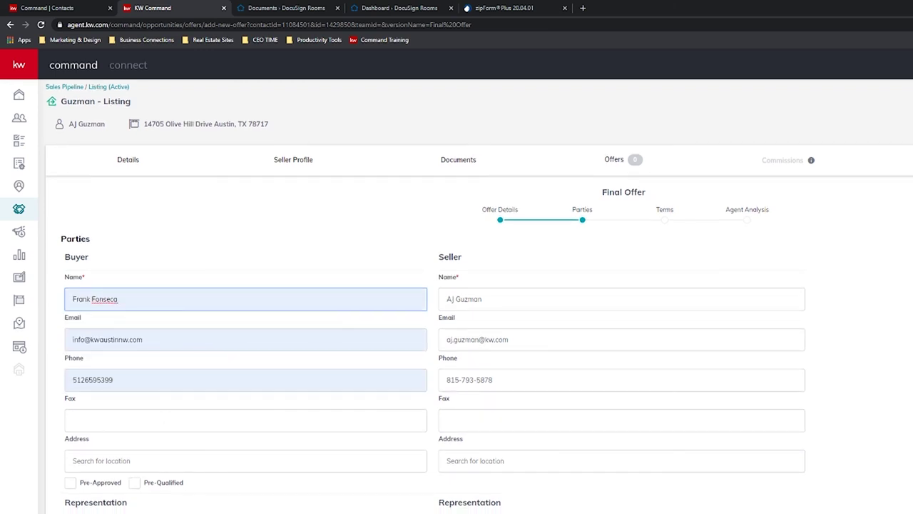
{"action": "left_click", "coordinate": [120, 493]}
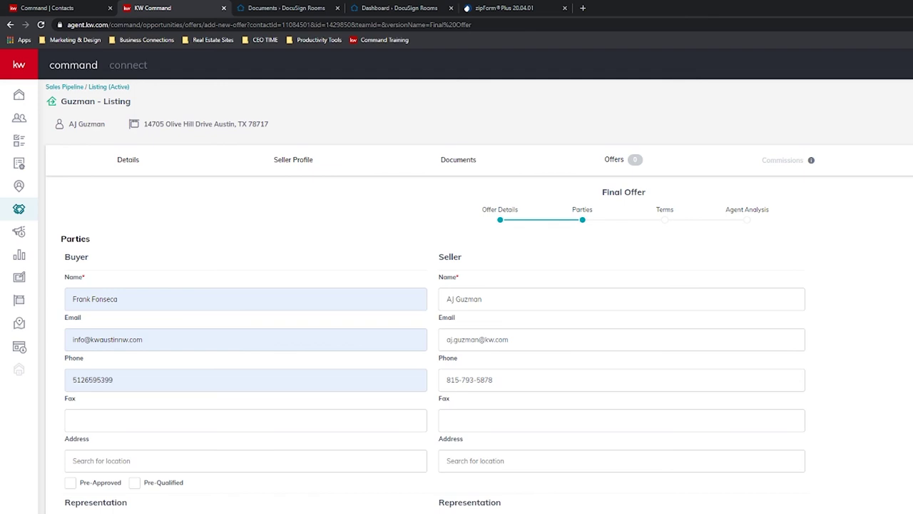
{"action": "scroll", "coordinate": [479, 300], "scroll_direction": "up", "scroll_amount": 1}
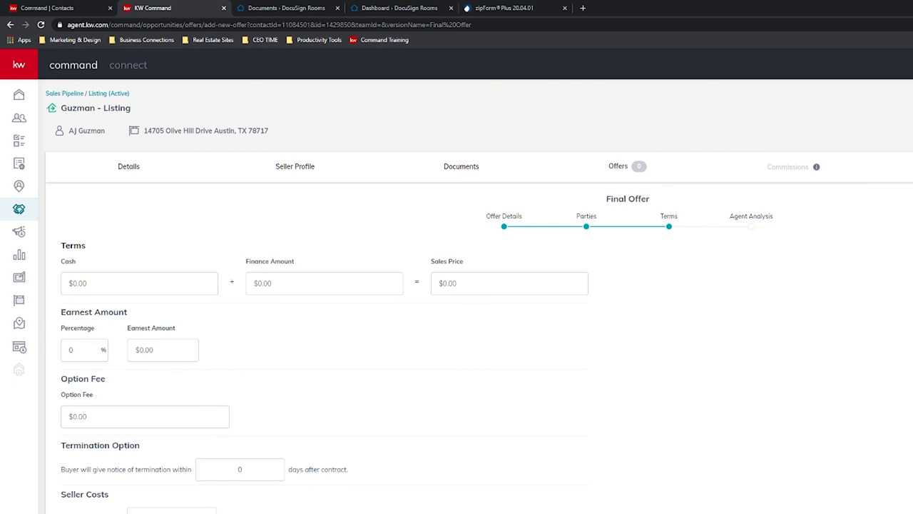
Enter $20,000 cash and a $400,000 finance amount in the offer terms.
{"action": "left_click", "coordinate": [138, 286]}
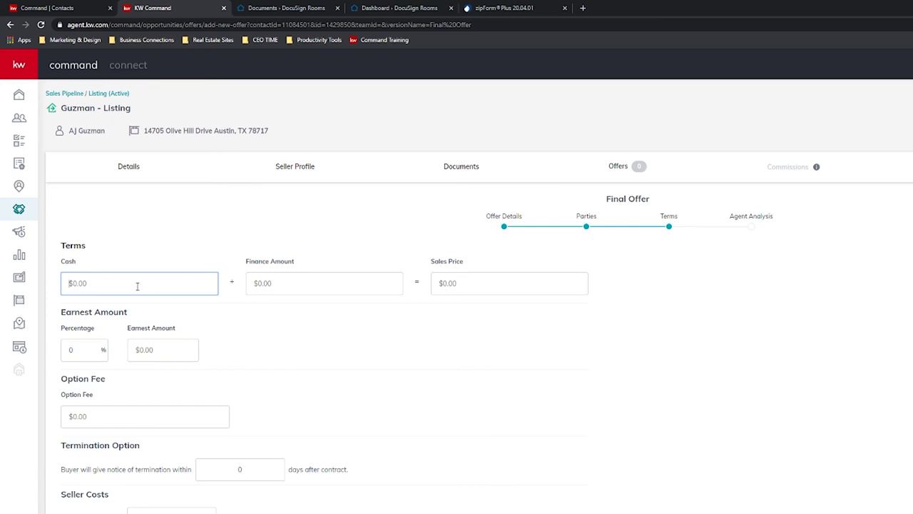
{"action": "type", "text": "200"}
{"action": "key", "text": "BackSpace"}
{"action": "type", "text": "000"}
{"action": "left_click", "coordinate": [309, 283]}
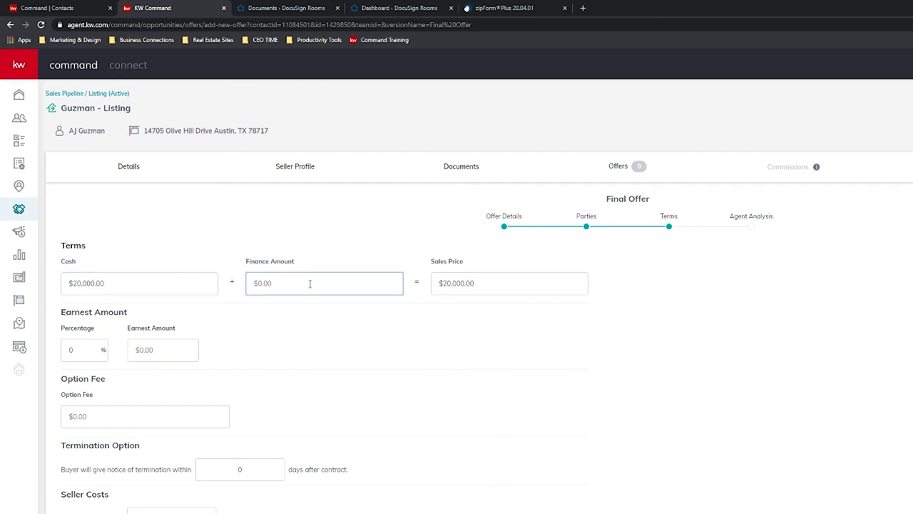
{"action": "type", "text": "40,000,000"}
{"action": "key", "text": "BackSpace"}
{"action": "key", "text": "BackSpace"}
Pass the earnest money, option fee and notes fields, then save the $420,000 Final Offer.
{"action": "left_click", "coordinate": [95, 350]}
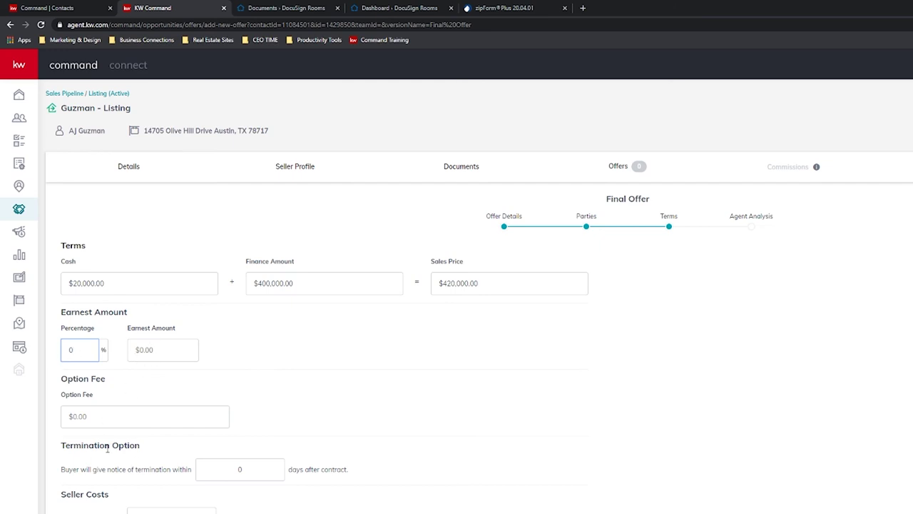
{"action": "left_click", "coordinate": [145, 348]}
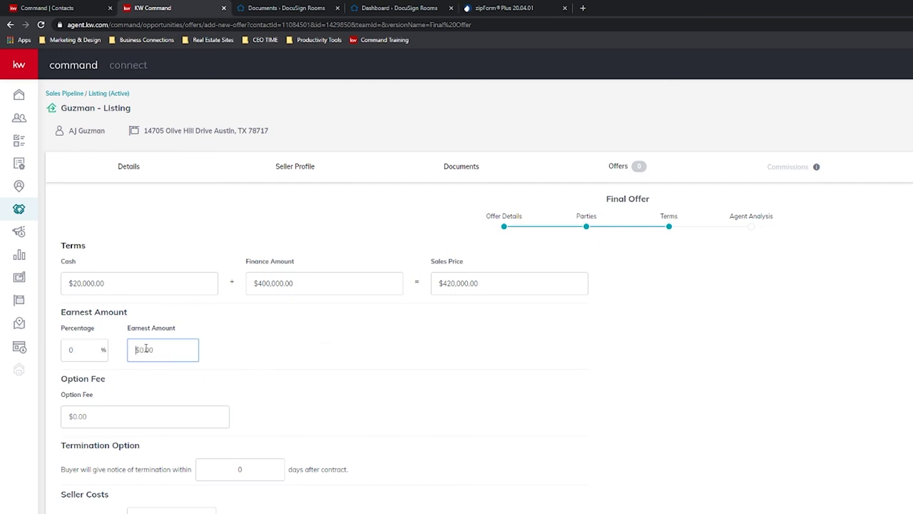
{"action": "left_click", "coordinate": [88, 348]}
{"action": "left_click", "coordinate": [149, 407]}
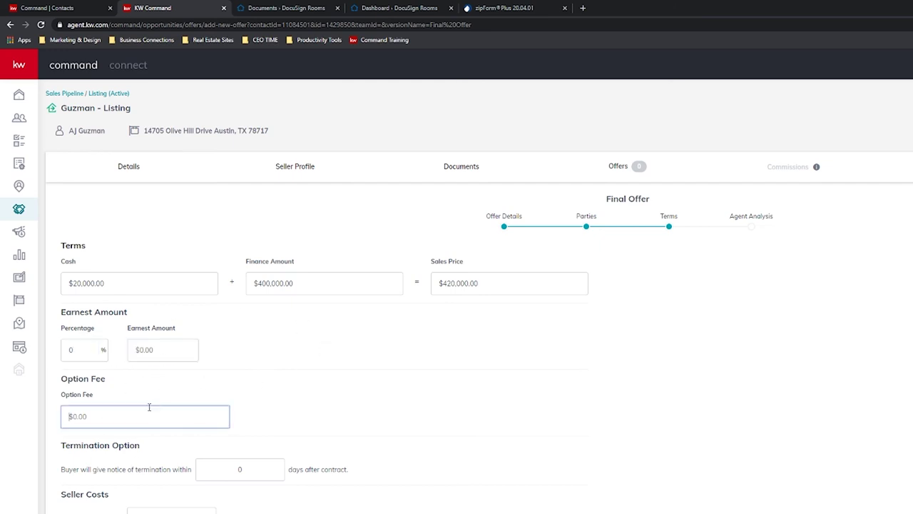
{"action": "left_click", "coordinate": [235, 468]}
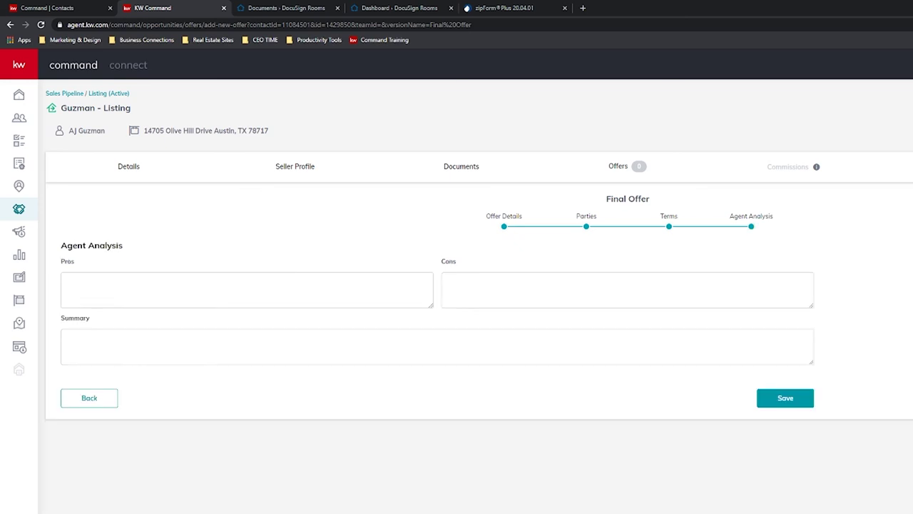
{"action": "left_click", "coordinate": [224, 303]}
{"action": "left_click", "coordinate": [476, 290]}
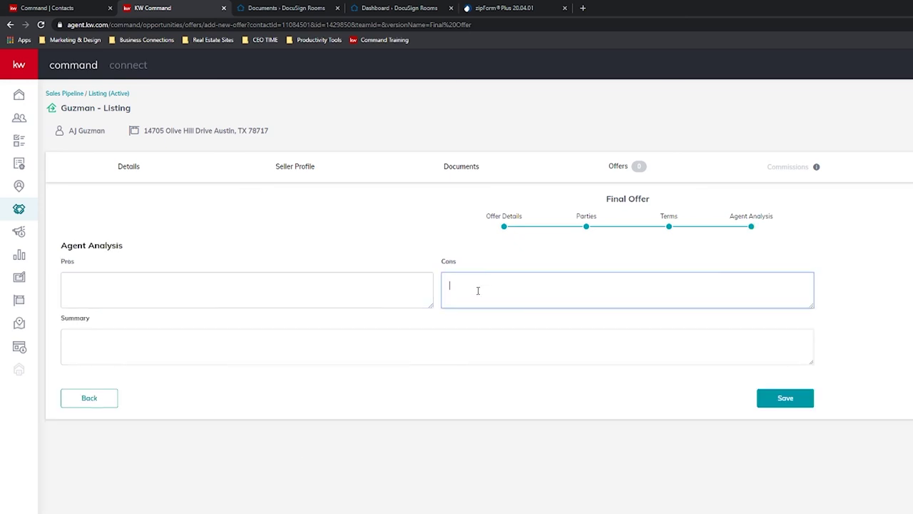
{"action": "left_click", "coordinate": [415, 358]}
{"action": "triple_click", "coordinate": [788, 401]}
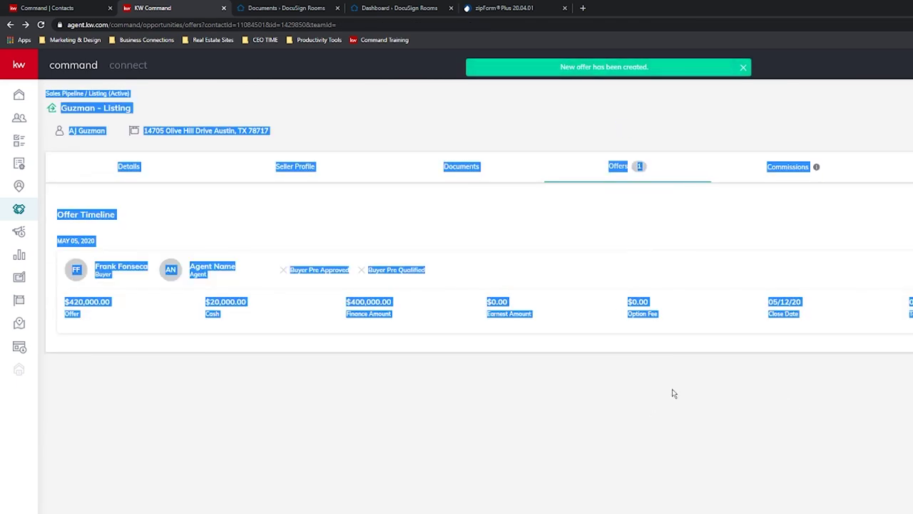
{"action": "left_click", "coordinate": [704, 405]}
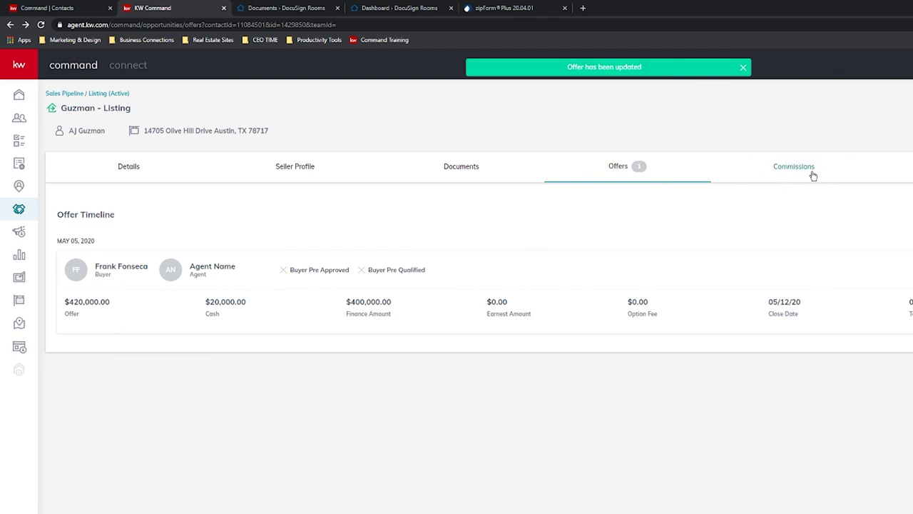
Open the listing's Commissions page and set the contract date to May 4, 2020.
{"action": "left_click", "coordinate": [795, 172]}
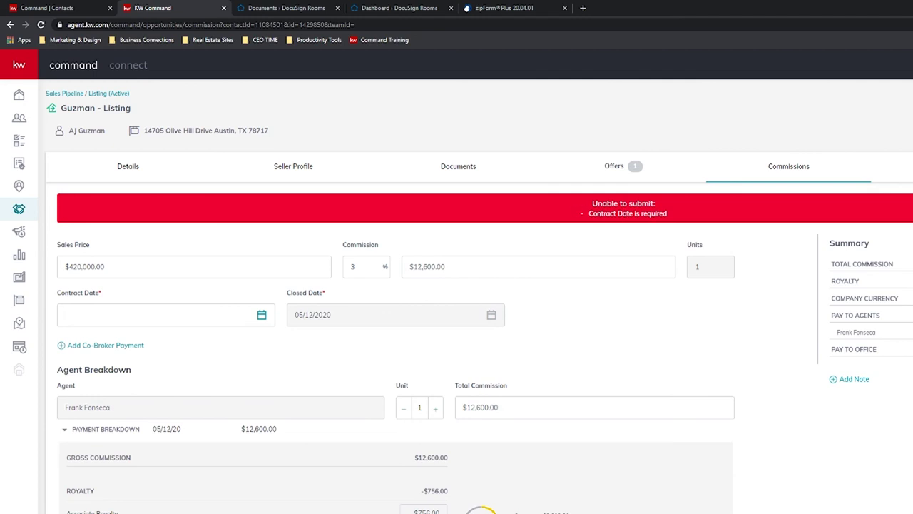
{"action": "left_click", "coordinate": [261, 316]}
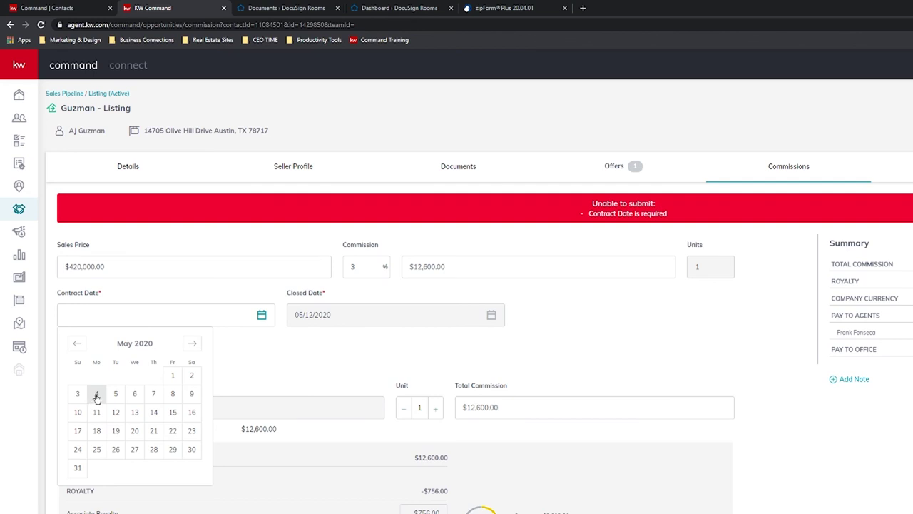
{"action": "left_click", "coordinate": [97, 398]}
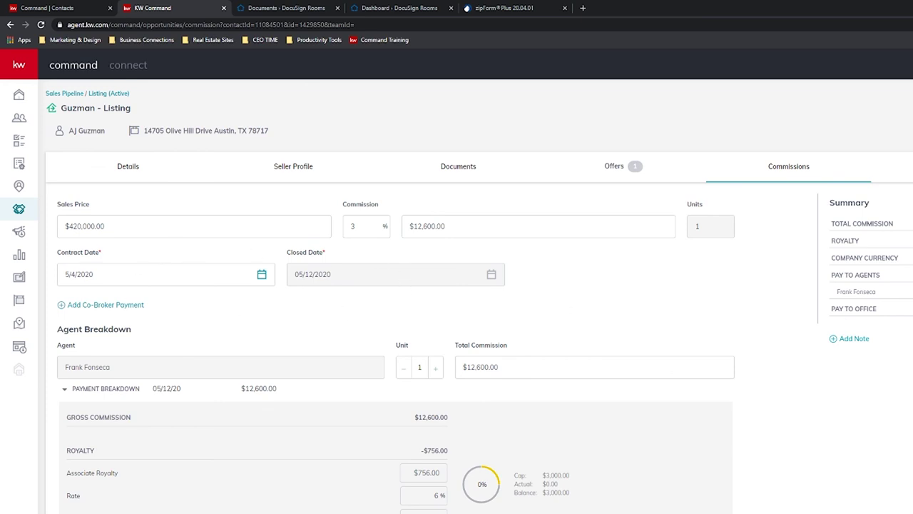
{"action": "left_click", "coordinate": [466, 222]}
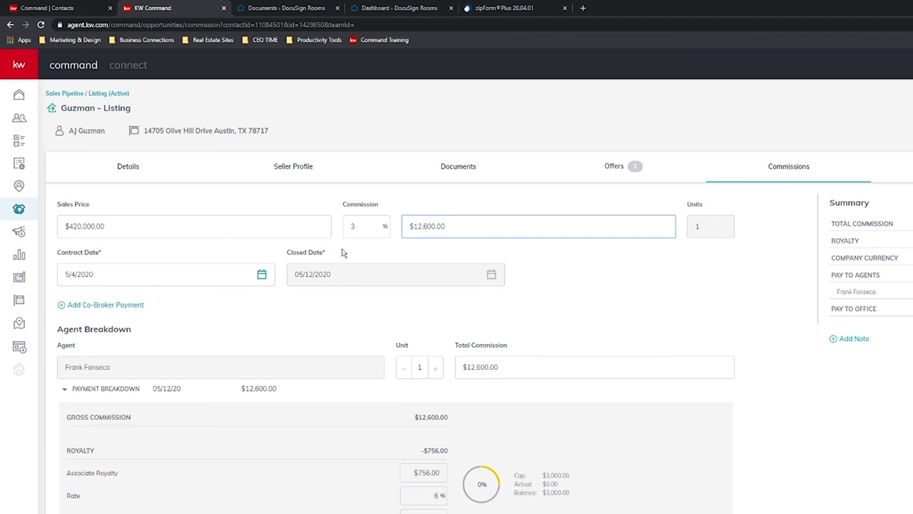
{"action": "left_click", "coordinate": [142, 244]}
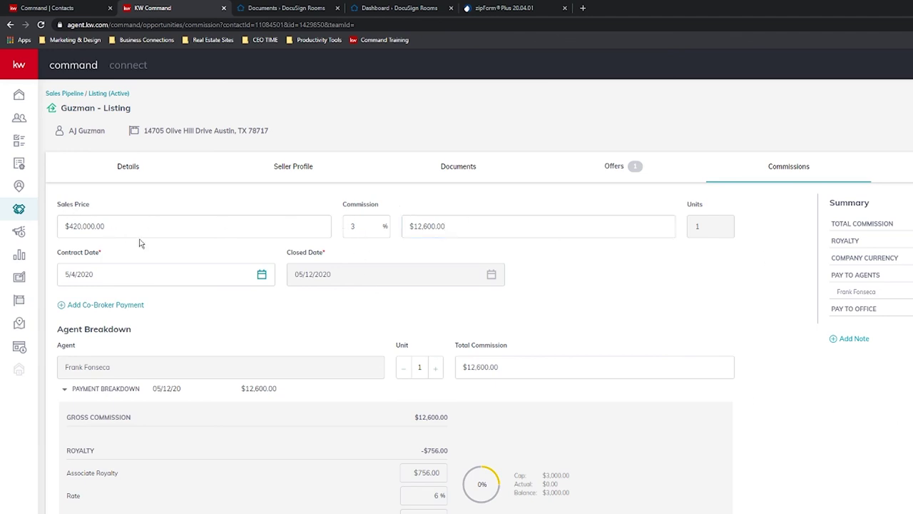
{"action": "left_click", "coordinate": [172, 227]}
{"action": "left_click", "coordinate": [364, 225]}
{"action": "left_click", "coordinate": [470, 224]}
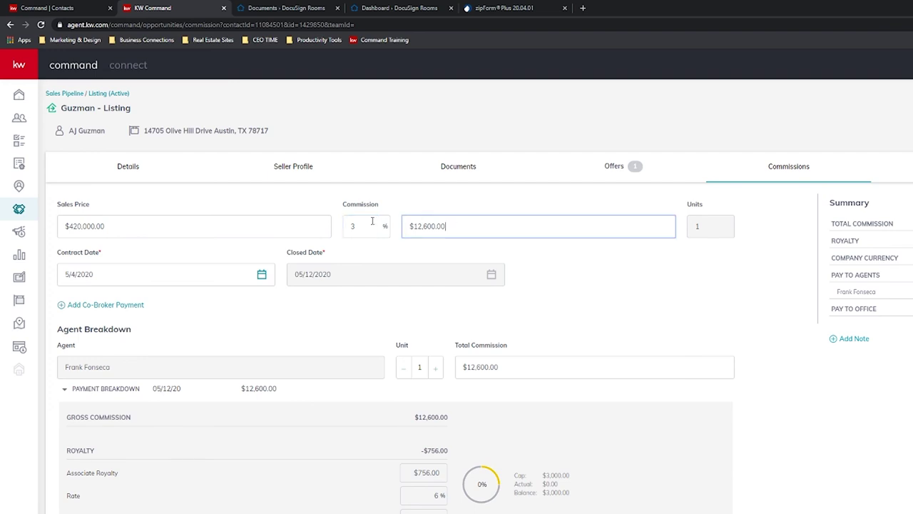
{"action": "left_click", "coordinate": [526, 368]}
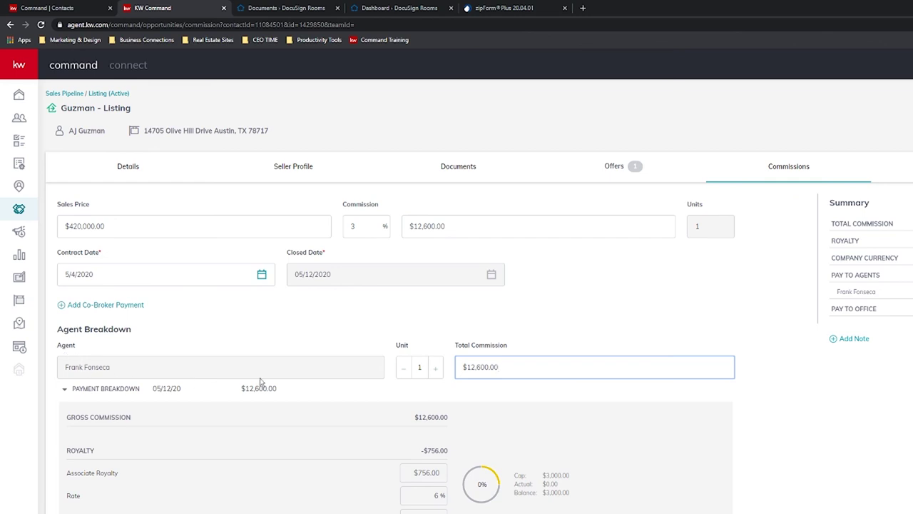
{"action": "scroll", "coordinate": [385, 367], "scroll_direction": "down", "scroll_amount": 3}
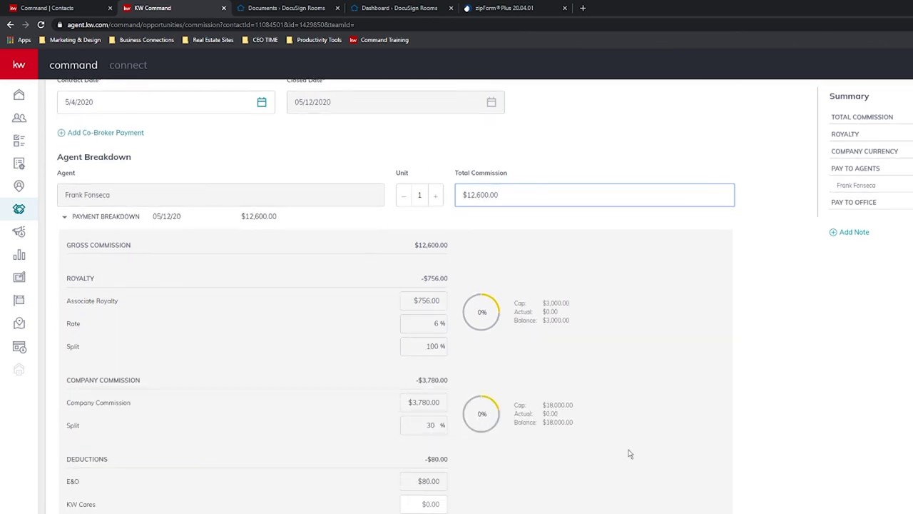
{"action": "scroll", "coordinate": [367, 448], "scroll_direction": "up", "scroll_amount": 3}
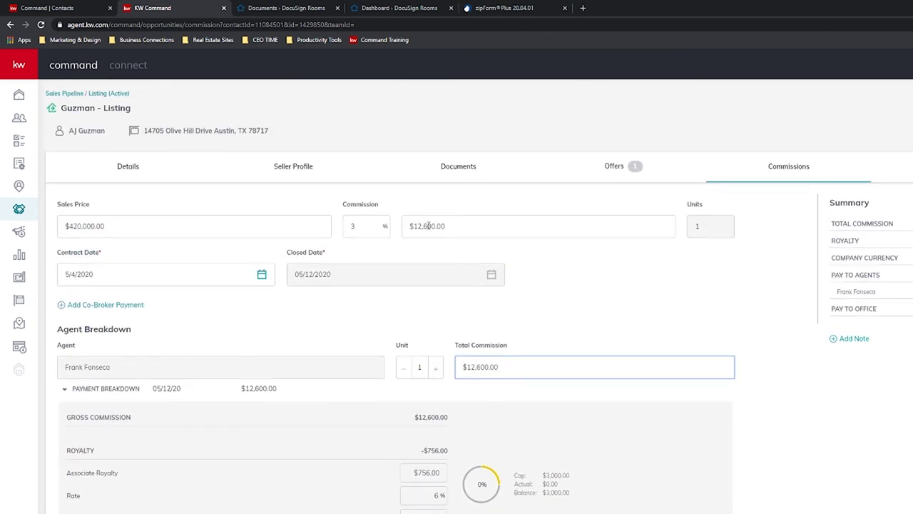
{"action": "scroll", "coordinate": [452, 364], "scroll_direction": "down", "scroll_amount": 3}
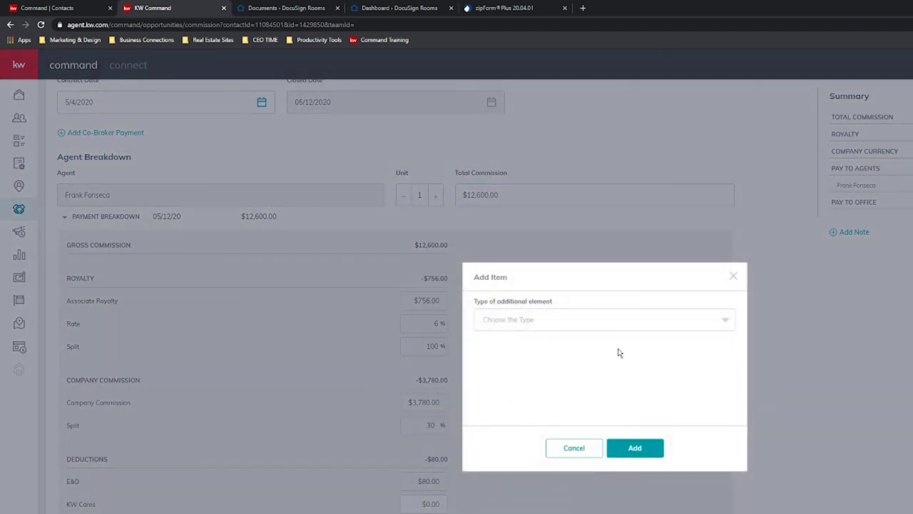
{"action": "left_click", "coordinate": [640, 319]}
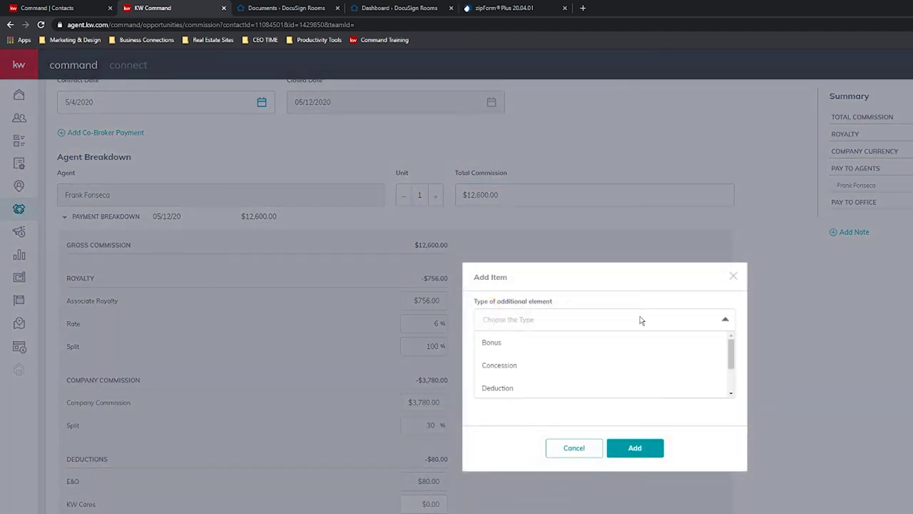
{"action": "scroll", "coordinate": [535, 375], "scroll_direction": "down", "scroll_amount": 2}
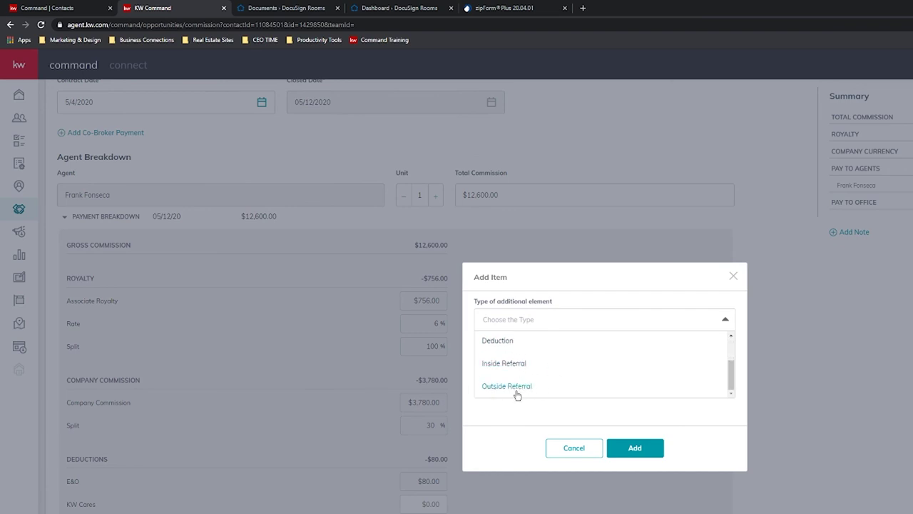
{"action": "left_click", "coordinate": [733, 275]}
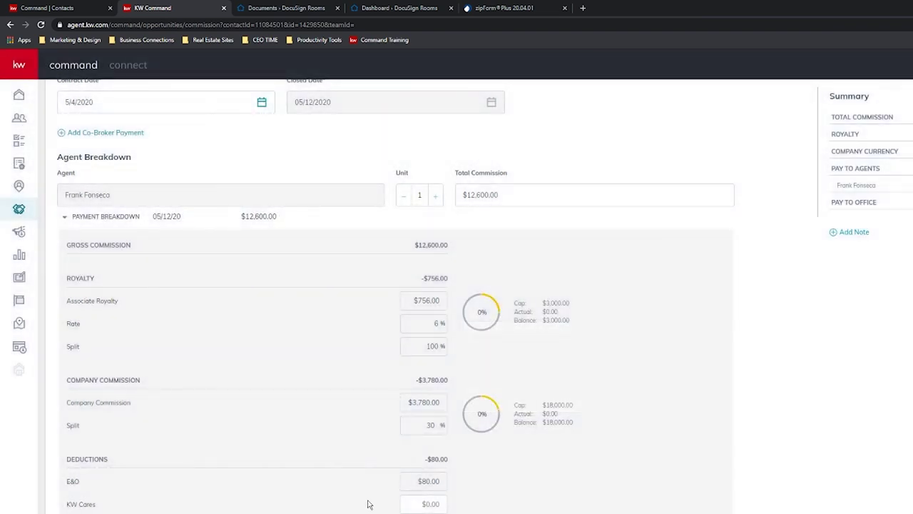
{"action": "scroll", "coordinate": [366, 502], "scroll_direction": "up", "scroll_amount": 1}
{"action": "scroll", "coordinate": [367, 505], "scroll_direction": "up", "scroll_amount": 3}
{"action": "scroll", "coordinate": [367, 505], "scroll_direction": "down", "scroll_amount": 3}
{"action": "scroll", "coordinate": [453, 231], "scroll_direction": "up", "scroll_amount": 3}
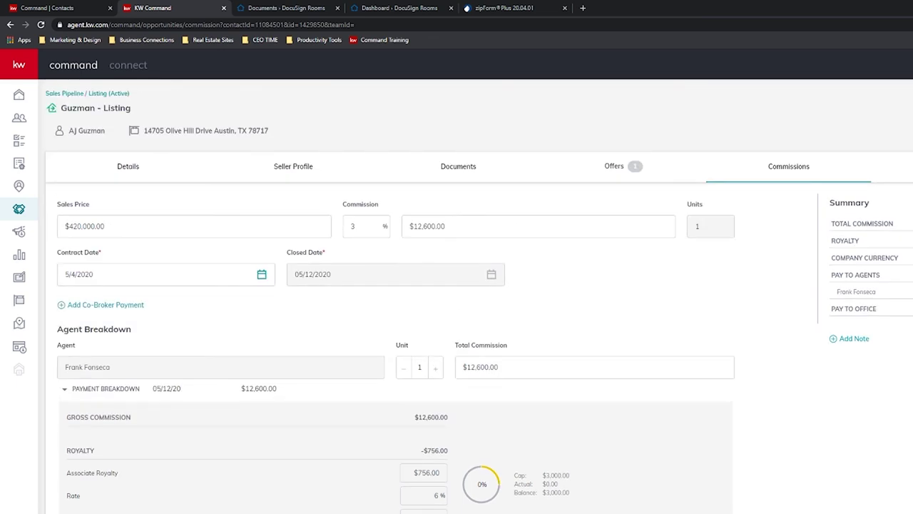
{"action": "left_click", "coordinate": [506, 369]}
{"action": "left_click", "coordinate": [463, 221]}
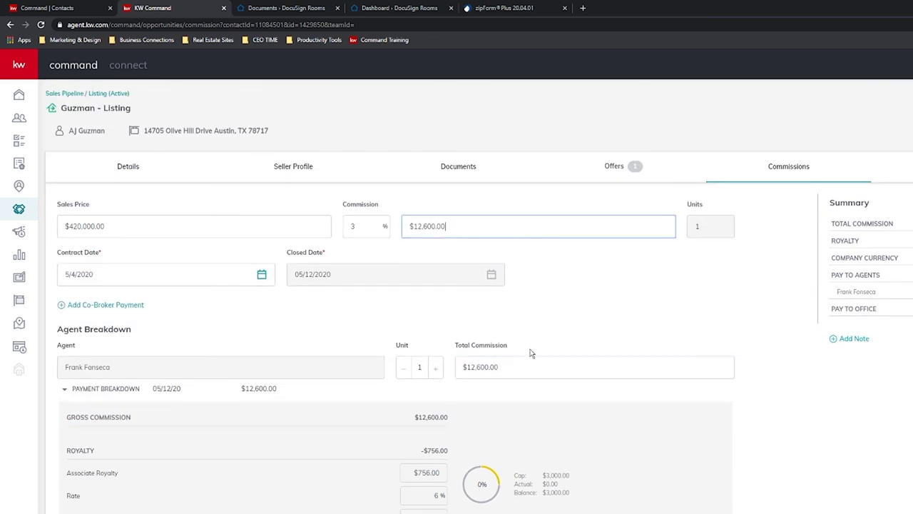
{"action": "left_click", "coordinate": [531, 360]}
{"action": "left_click", "coordinate": [424, 213]}
{"action": "left_click", "coordinate": [478, 230]}
{"action": "scroll", "coordinate": [550, 363], "scroll_direction": "down", "scroll_amount": 2}
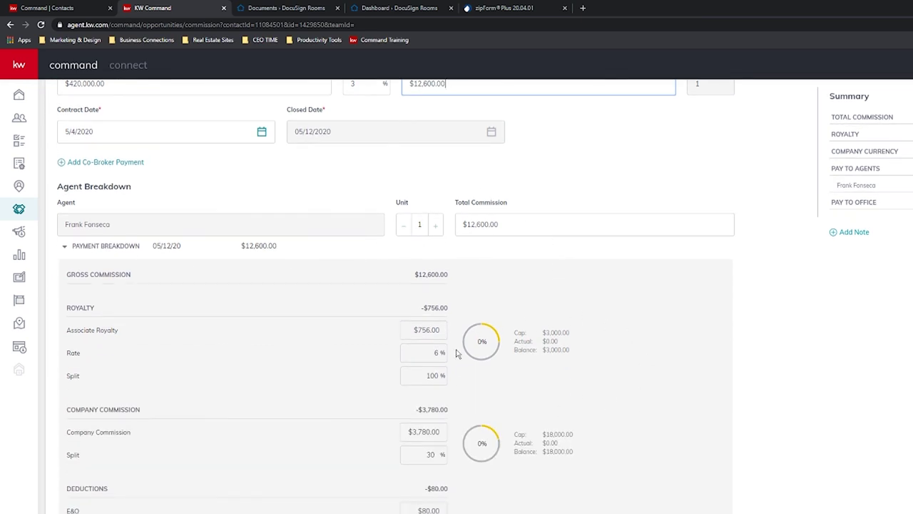
{"action": "scroll", "coordinate": [525, 503], "scroll_direction": "up", "scroll_amount": 2}
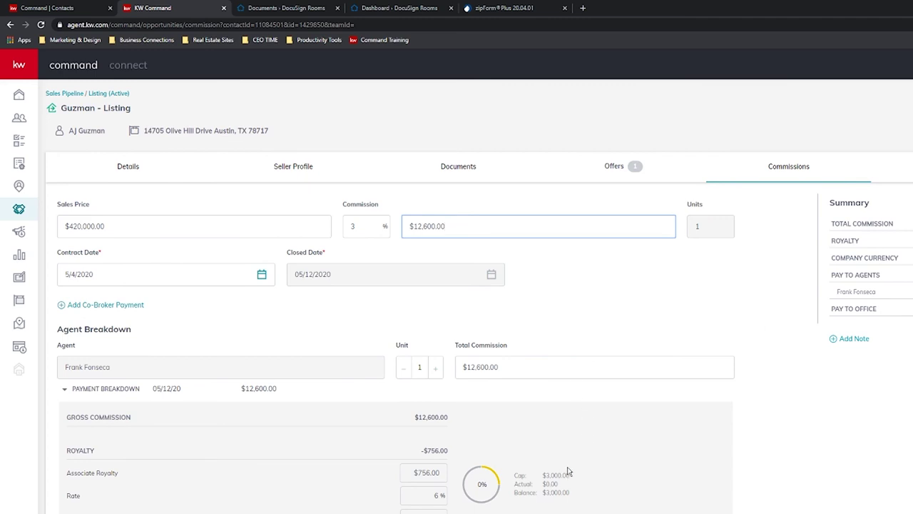
{"action": "left_click", "coordinate": [512, 362]}
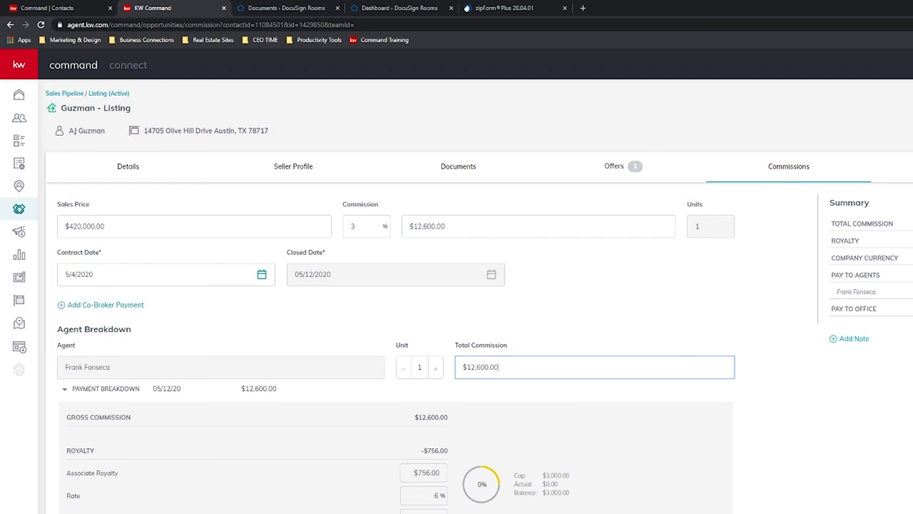
{"action": "key", "text": "Tab"}
{"action": "left_click", "coordinate": [528, 364]}
{"action": "left_click", "coordinate": [466, 228]}
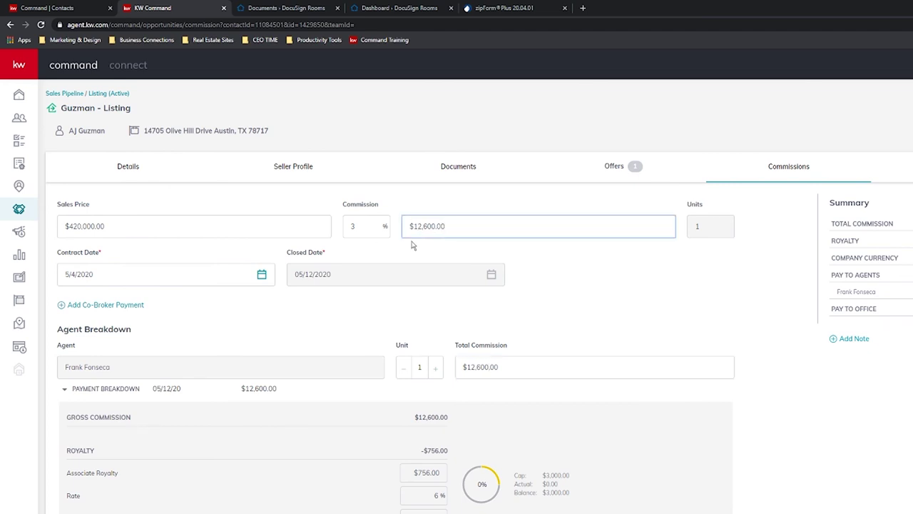
Change the first agent's total commission from $12,600.00 to $6,300.00.
{"action": "left_click", "coordinate": [480, 368]}
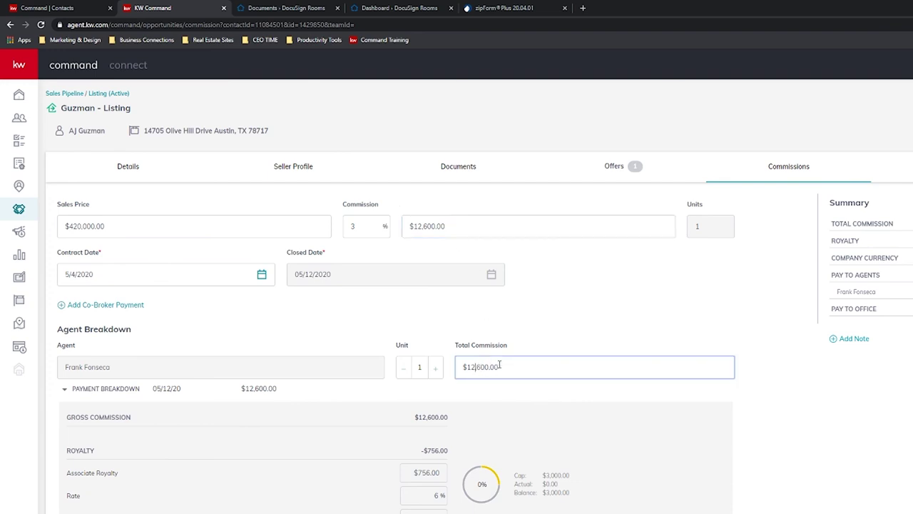
{"action": "key", "text": "shift+Left"}
{"action": "key", "text": "shift+Left"}
{"action": "type", "text": "6"}
{"action": "key", "text": "Return"}
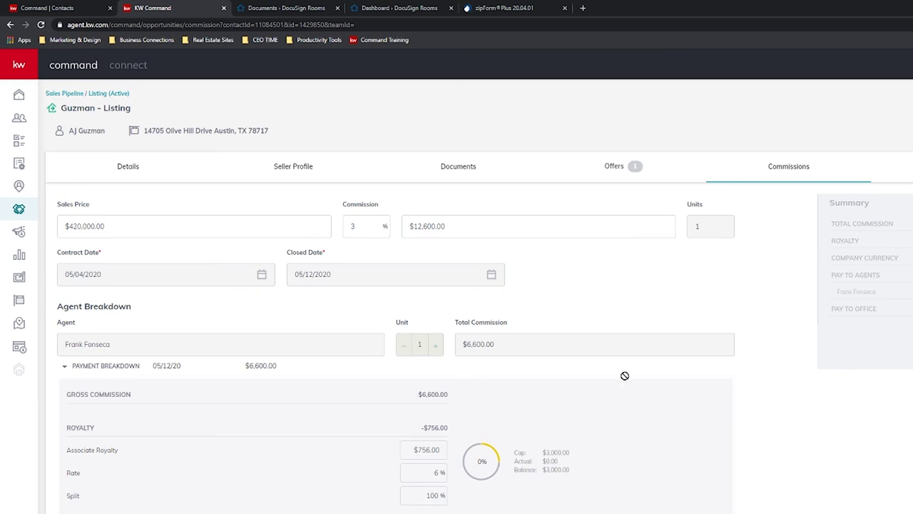
{"action": "left_click", "coordinate": [478, 407]}
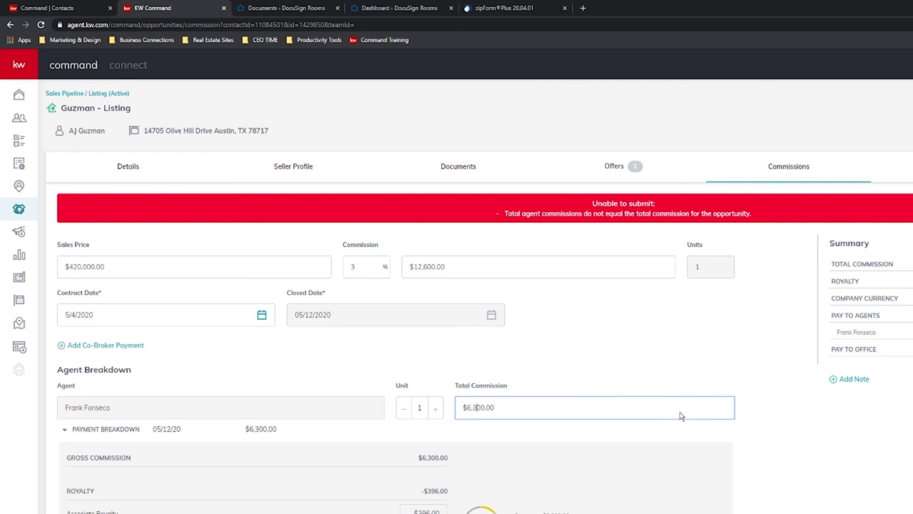
{"action": "left_click", "coordinate": [810, 397]}
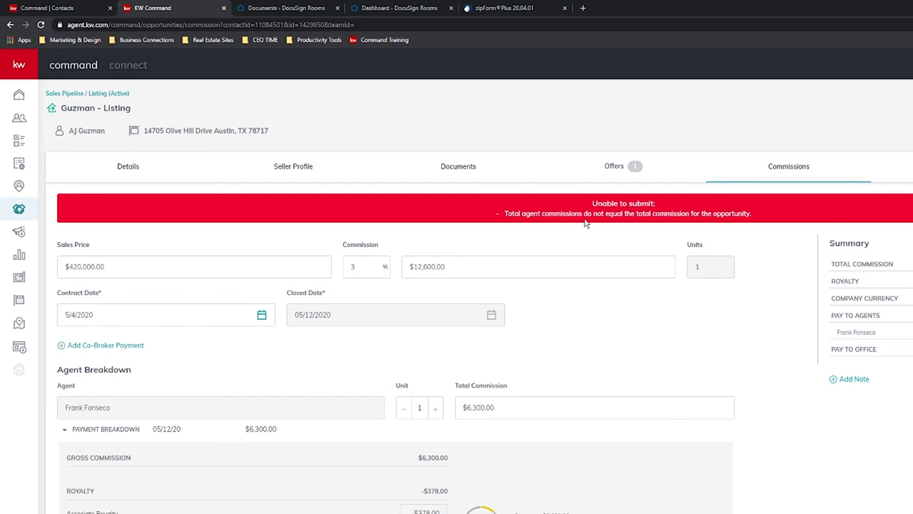
{"action": "scroll", "coordinate": [637, 386], "scroll_direction": "down", "scroll_amount": 3}
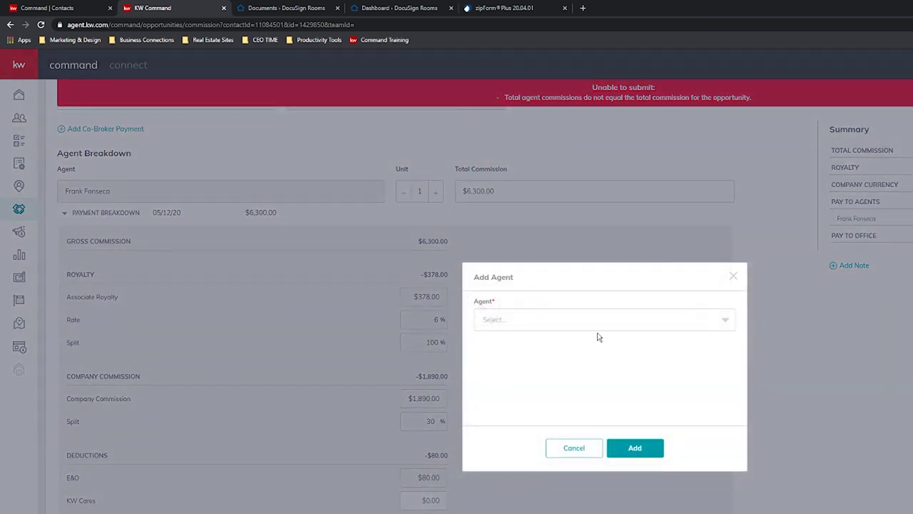
Search for the second agent and add them to the commission breakdown.
{"action": "left_click", "coordinate": [644, 318]}
{"action": "type", "text": "ad"}
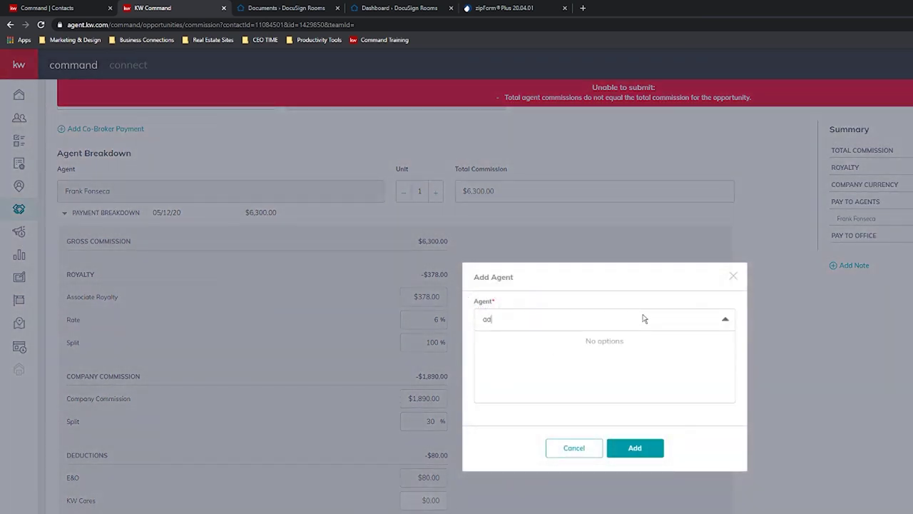
{"action": "type", "text": "am"}
{"action": "left_click", "coordinate": [531, 346]}
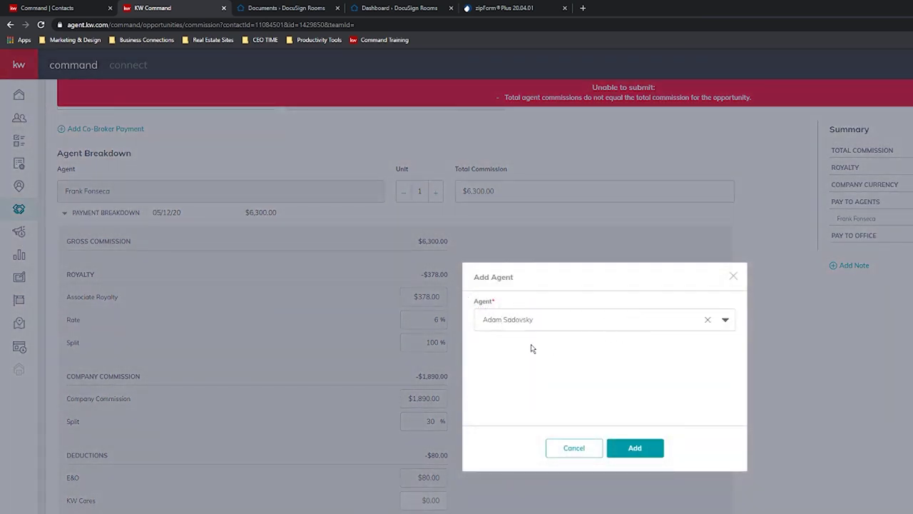
{"action": "left_click", "coordinate": [641, 447]}
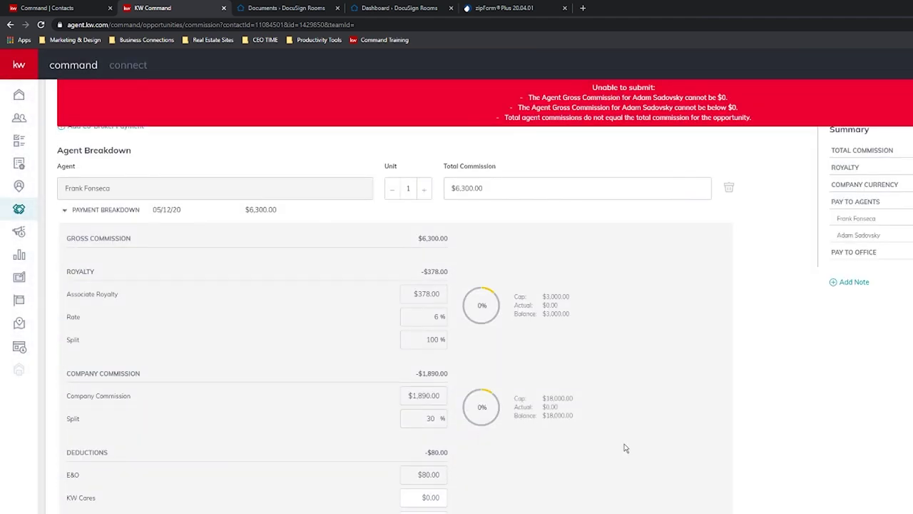
{"action": "scroll", "coordinate": [623, 446], "scroll_direction": "down", "scroll_amount": 4}
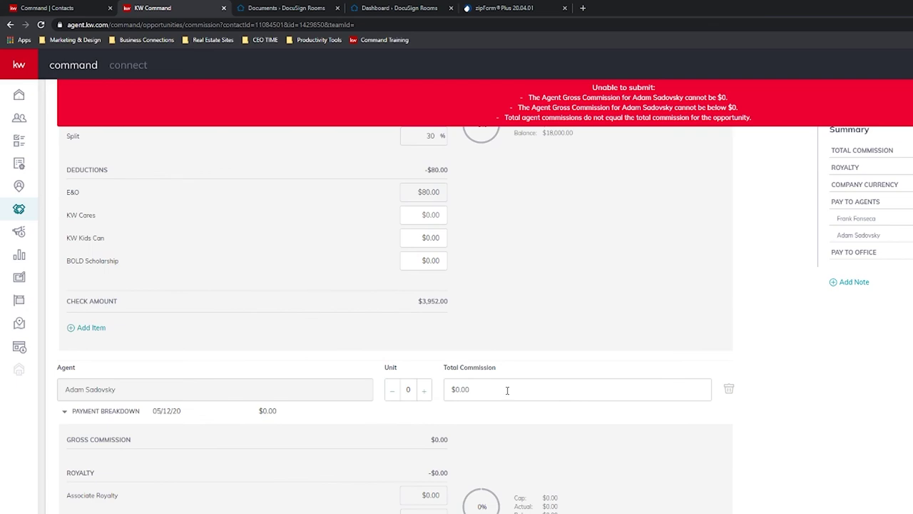
{"action": "left_click", "coordinate": [507, 390]}
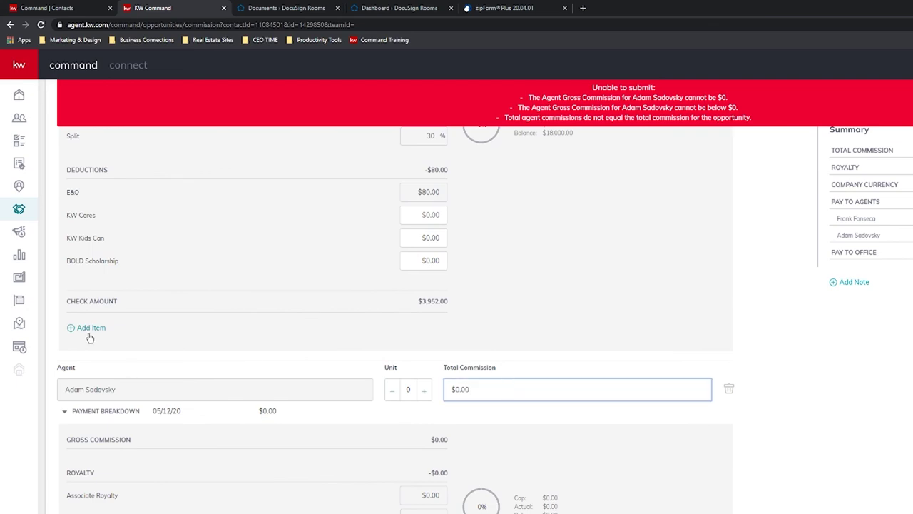
Dismiss an additional breakdown item form, then type 6300 as the new agent's commission.
{"action": "left_click", "coordinate": [90, 329]}
{"action": "left_click", "coordinate": [623, 322]}
{"action": "scroll", "coordinate": [561, 381], "scroll_direction": "down", "scroll_amount": 2}
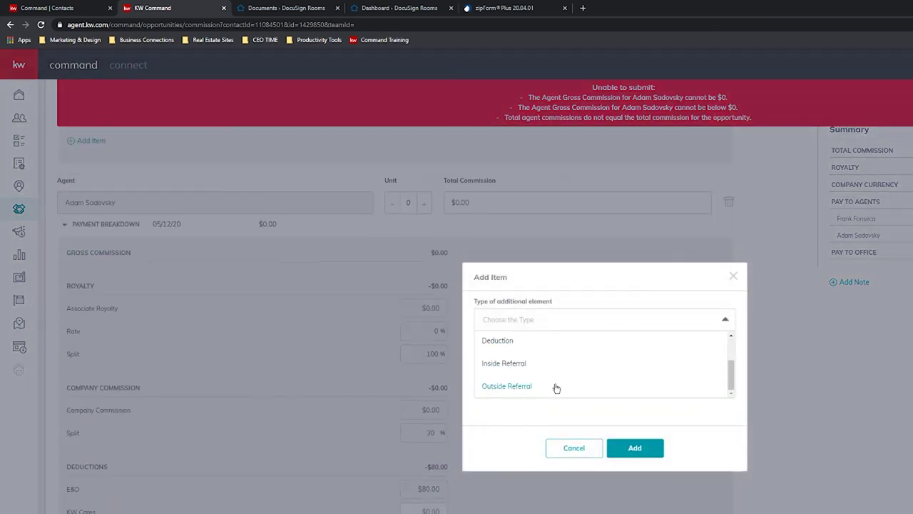
{"action": "left_click", "coordinate": [733, 276]}
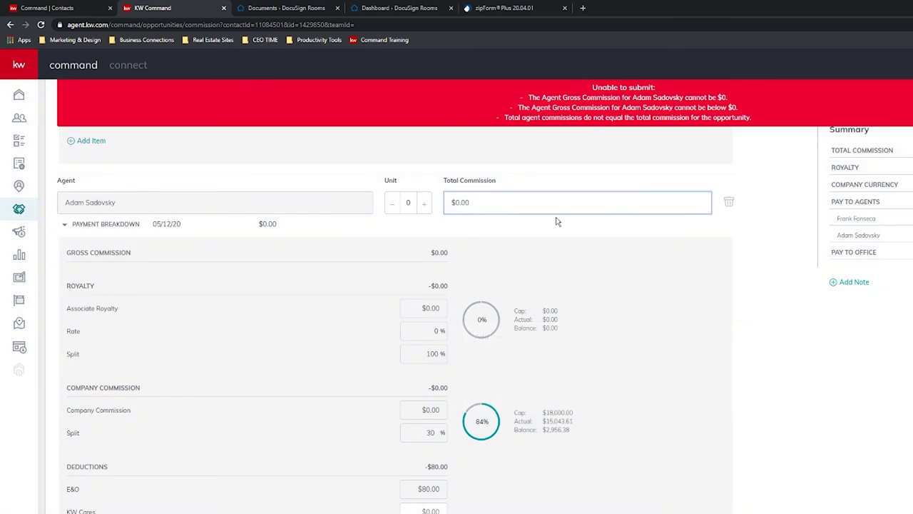
{"action": "key", "text": "ctrl+a"}
{"action": "key", "text": "End"}
{"action": "key", "text": "shift+Left"}
{"action": "key", "text": "shift+Left"}
{"action": "key", "text": "shift+Left"}
{"action": "key", "text": "shift+Left"}
{"action": "type", "text": "6300"}
{"action": "scroll", "coordinate": [537, 245], "scroll_direction": "down", "scroll_amount": 2}
{"action": "scroll", "coordinate": [504, 304], "scroll_direction": "up", "scroll_amount": 5}
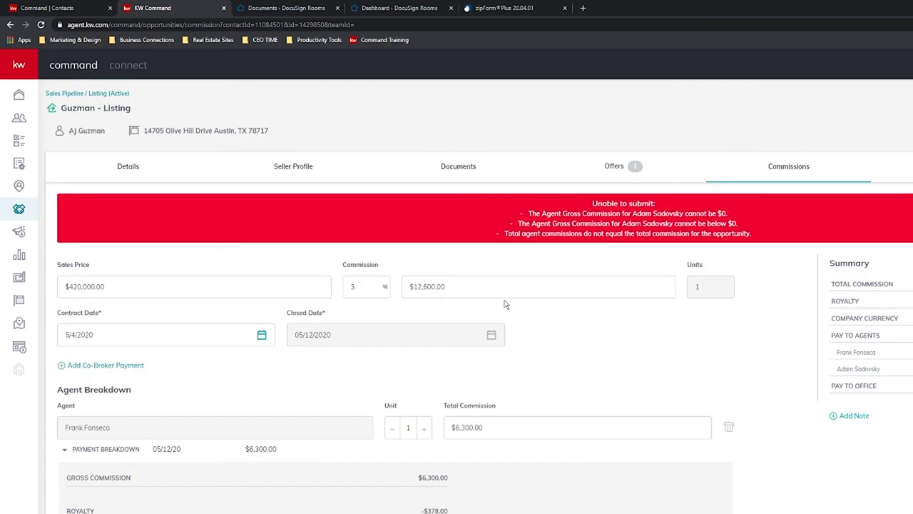
Enter $6,300.00 as the second agent's total commission and apply it.
{"action": "scroll", "coordinate": [504, 304], "scroll_direction": "down", "scroll_amount": 2}
{"action": "key", "text": "Tab"}
{"action": "scroll", "coordinate": [561, 363], "scroll_direction": "down", "scroll_amount": 5}
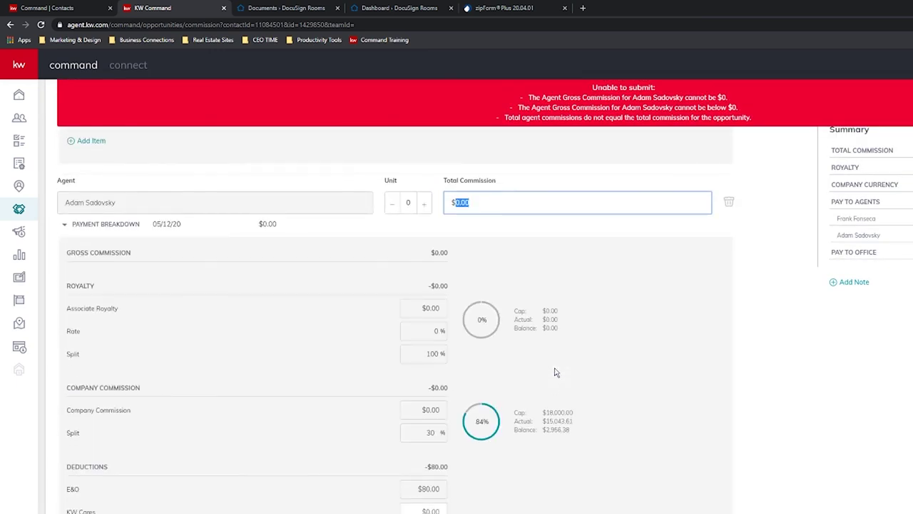
{"action": "type", "text": "6300"}
{"action": "left_click", "coordinate": [764, 335]}
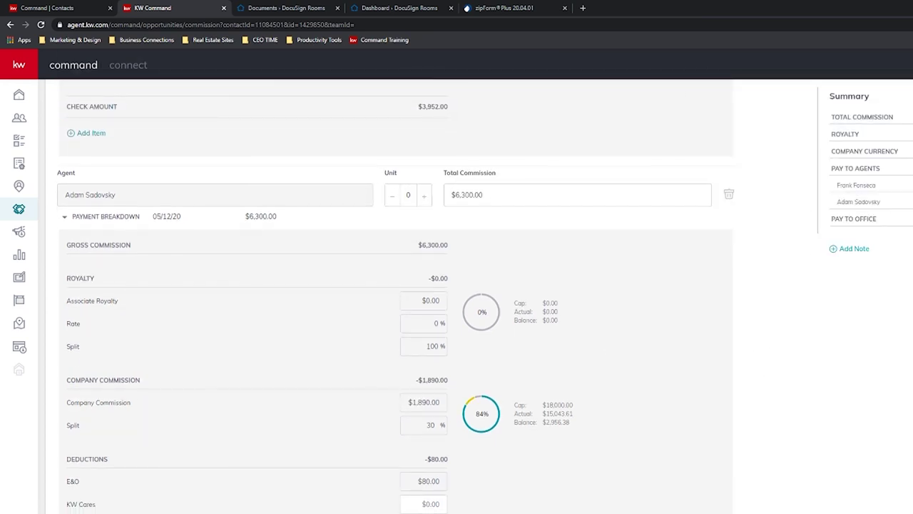
Show the listing's Closed documents checklist.
{"action": "scroll", "coordinate": [833, 404], "scroll_direction": "up", "scroll_amount": 4}
{"action": "scroll", "coordinate": [780, 471], "scroll_direction": "up", "scroll_amount": 5}
{"action": "scroll", "coordinate": [775, 473], "scroll_direction": "down", "scroll_amount": 5}
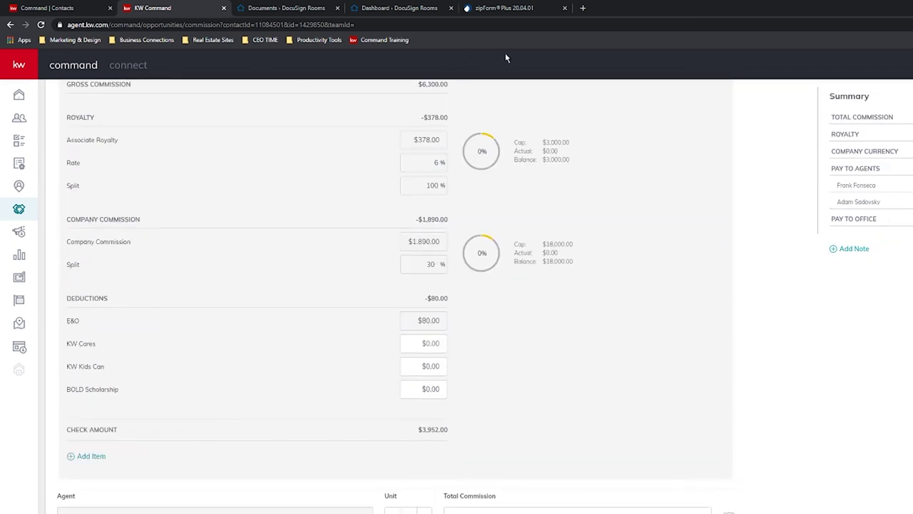
{"action": "scroll", "coordinate": [585, 367], "scroll_direction": "down", "scroll_amount": 4}
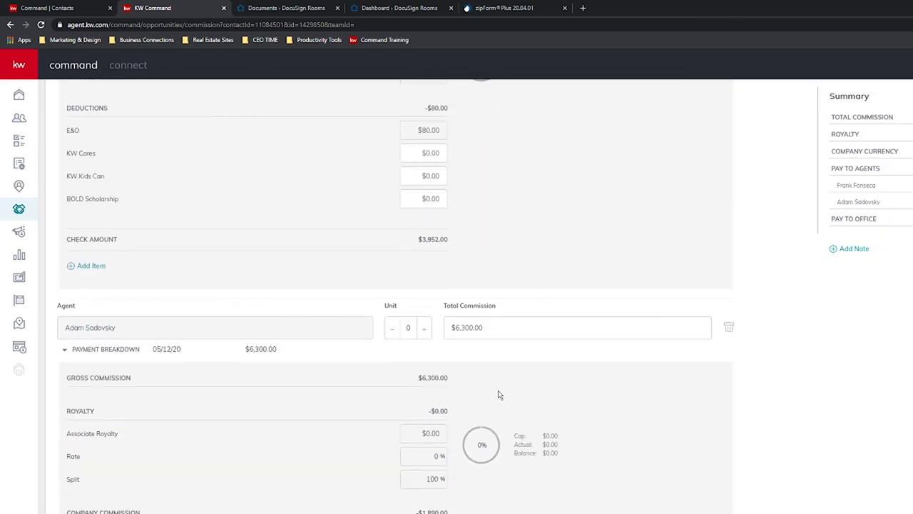
{"action": "scroll", "coordinate": [540, 403], "scroll_direction": "up", "scroll_amount": 4}
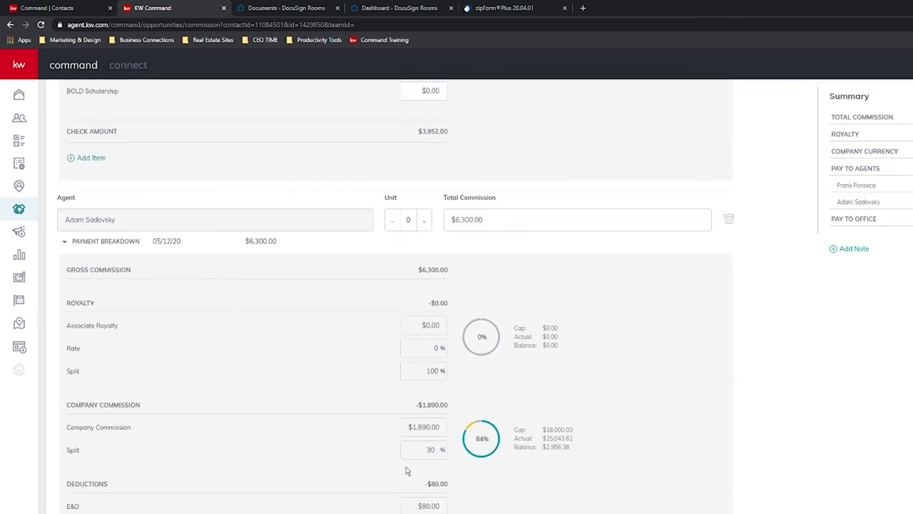
{"action": "scroll", "coordinate": [514, 502], "scroll_direction": "up", "scroll_amount": 5}
{"action": "scroll", "coordinate": [649, 436], "scroll_direction": "up", "scroll_amount": 1}
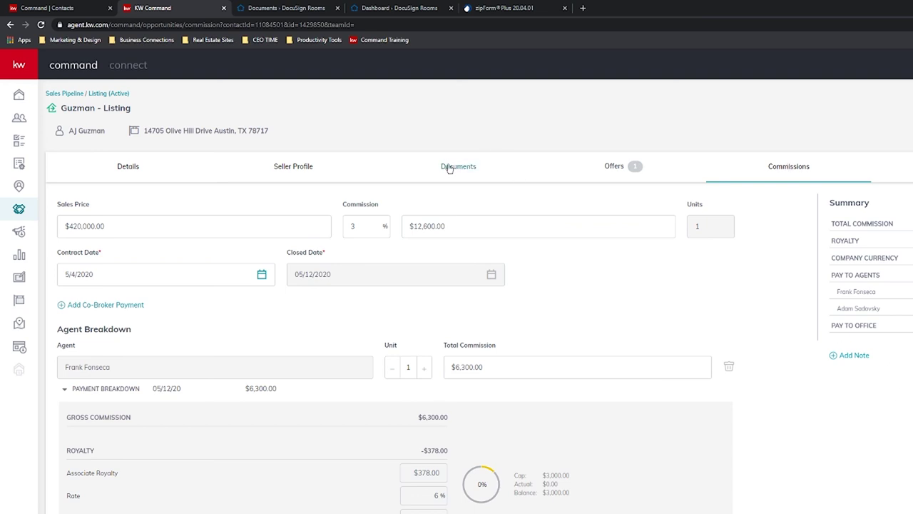
{"action": "left_click", "coordinate": [449, 168]}
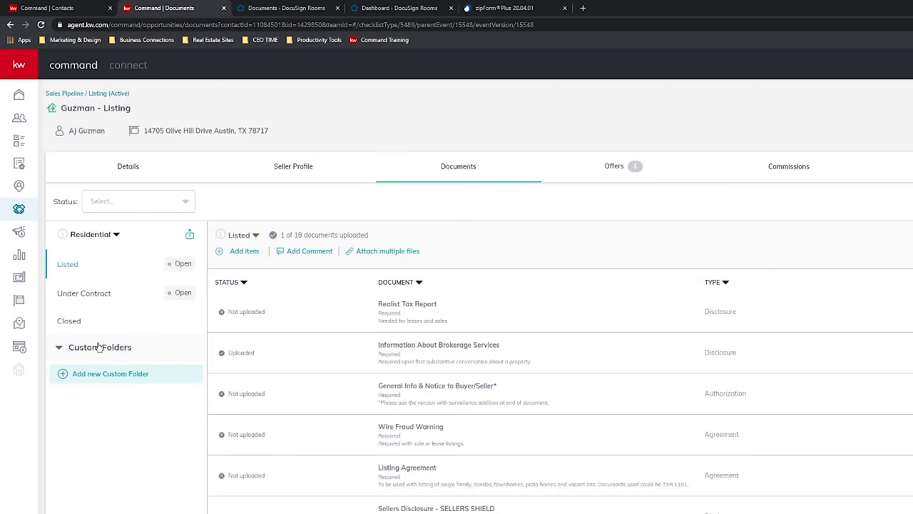
{"action": "left_click", "coordinate": [69, 322]}
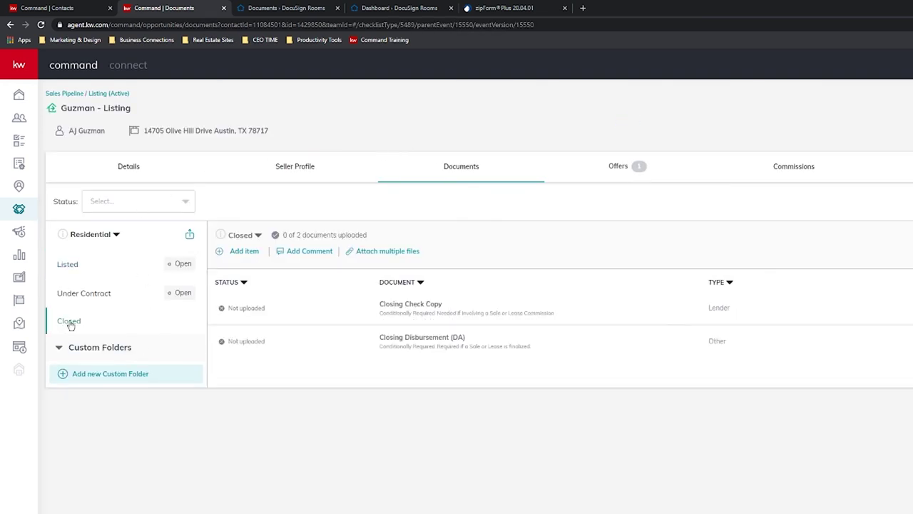